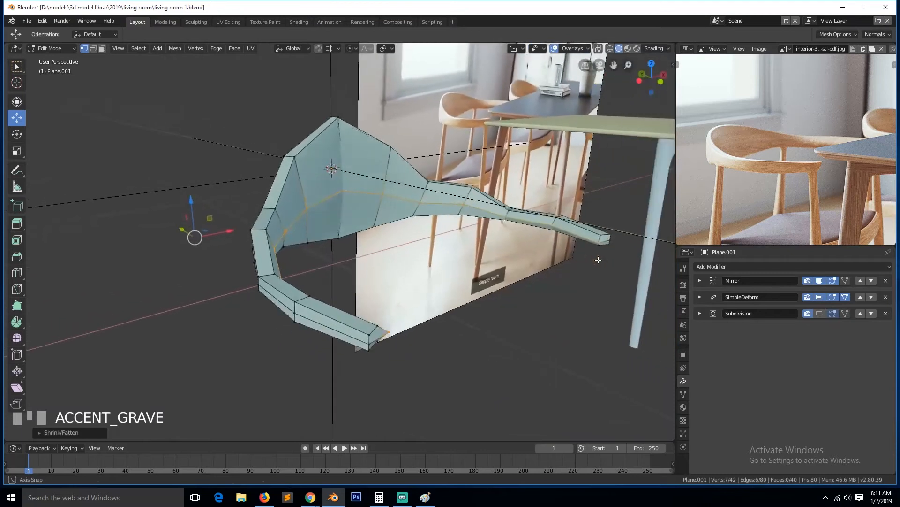
Try a lengthwise loop cut across the upper part of the chair backrest, then undo it.
{"action": "key", "text": "grave"}
{"action": "middle_click_drag", "start_coordinate": [258, 182], "coordinate": [530, 176]}
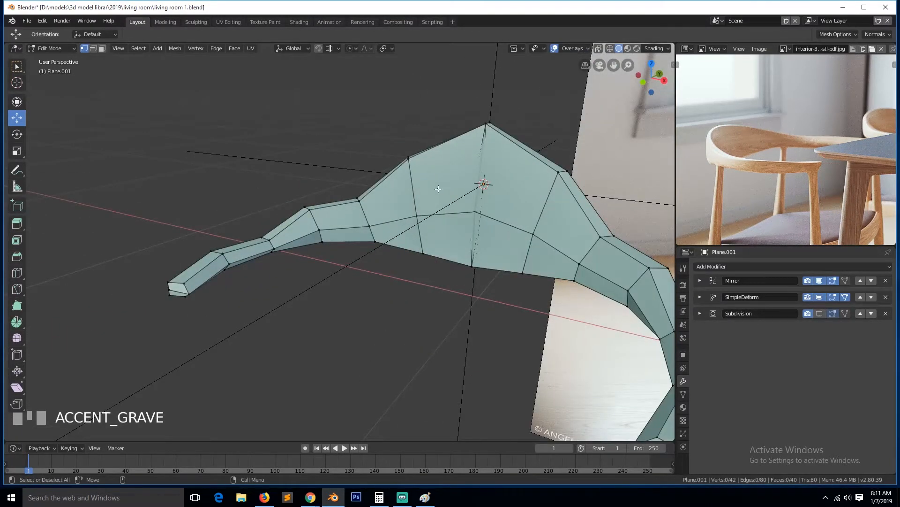
{"action": "key", "text": "ctrl+r"}
{"action": "left_click", "coordinate": [483, 178]}
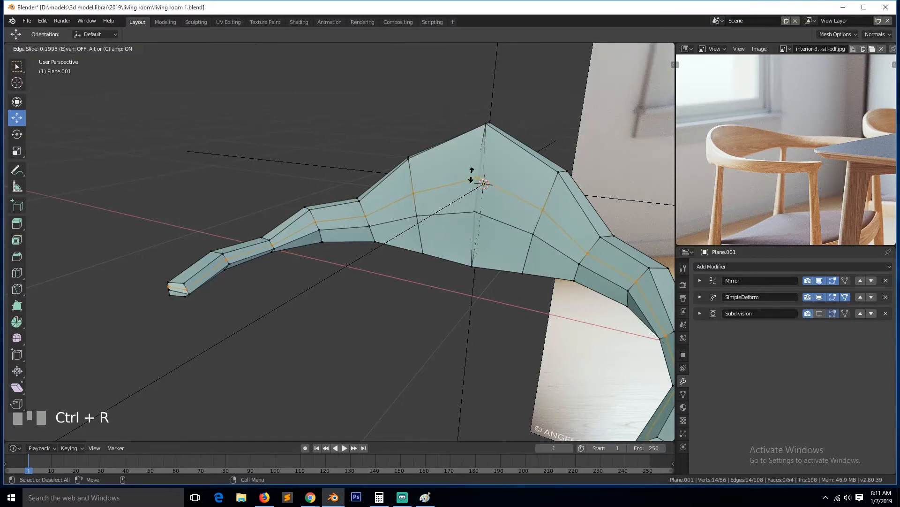
{"action": "left_click", "coordinate": [480, 173]}
{"action": "left_click", "coordinate": [327, 194]}
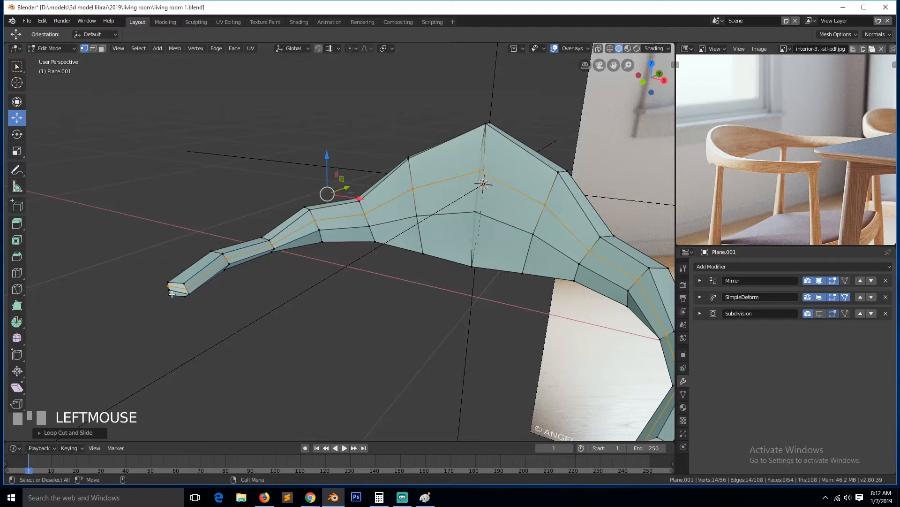
{"action": "key", "text": "ctrl+z"}
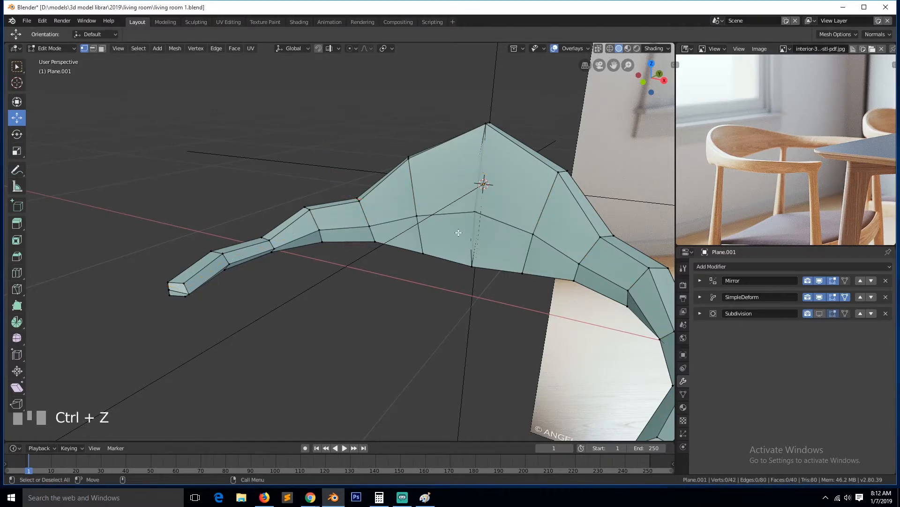
Enable Clipping in the Mirror modifier and turn off the SimpleDeform modifier's viewport display.
{"action": "key", "text": "grave"}
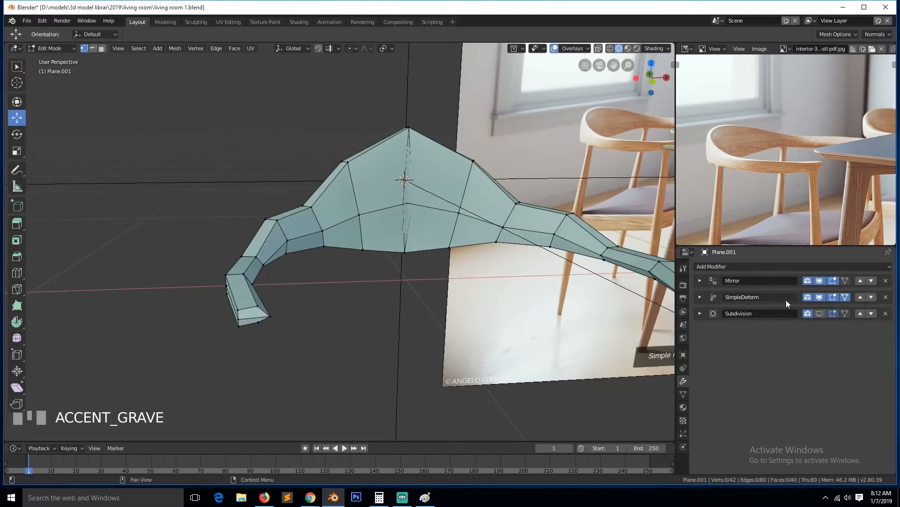
{"action": "left_click", "coordinate": [700, 280]}
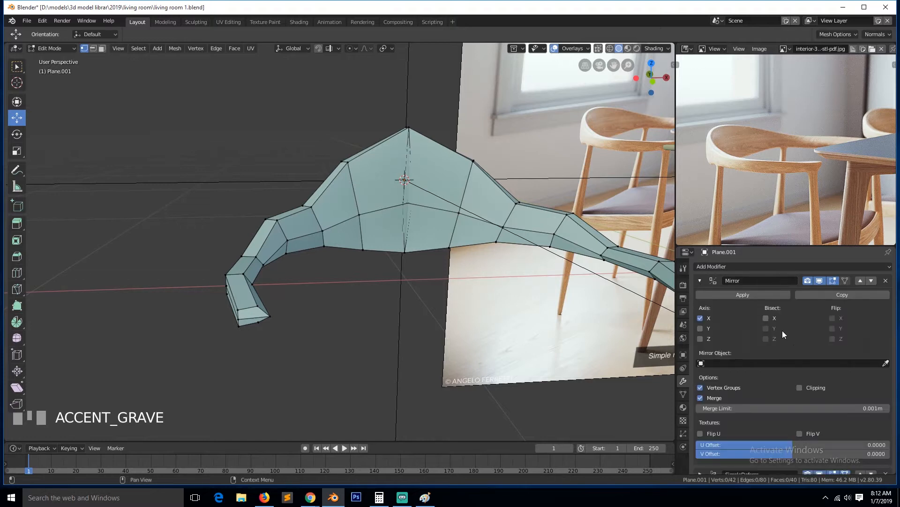
{"action": "left_click", "coordinate": [800, 388]}
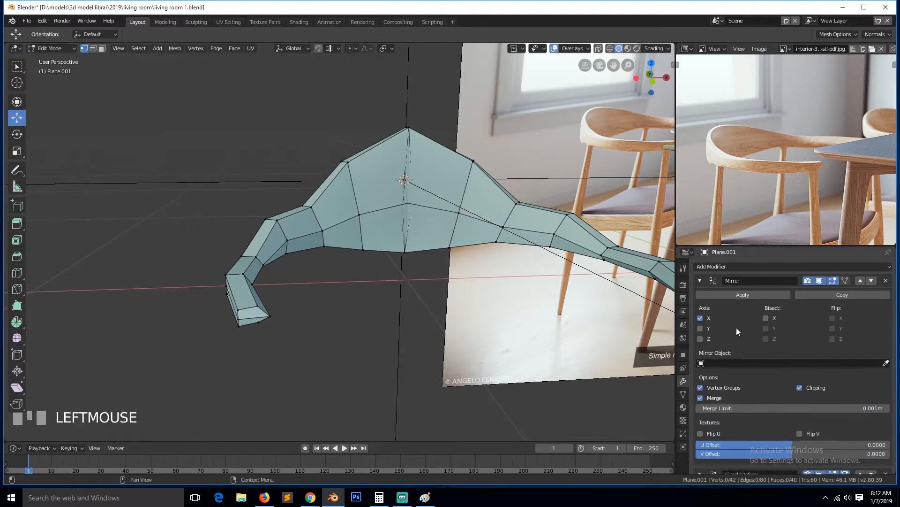
{"action": "left_click", "coordinate": [700, 280]}
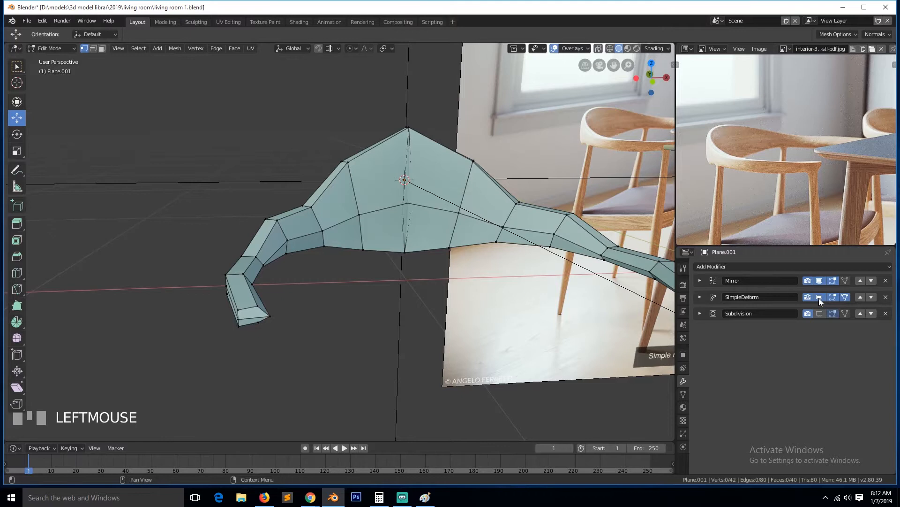
{"action": "left_click", "coordinate": [819, 297]}
Select the backrest's centre edge loop in front view and align it to the mirror centre line.
{"action": "key", "text": "KP_1"}
{"action": "left_click", "coordinate": [436, 215], "text": "alt"}
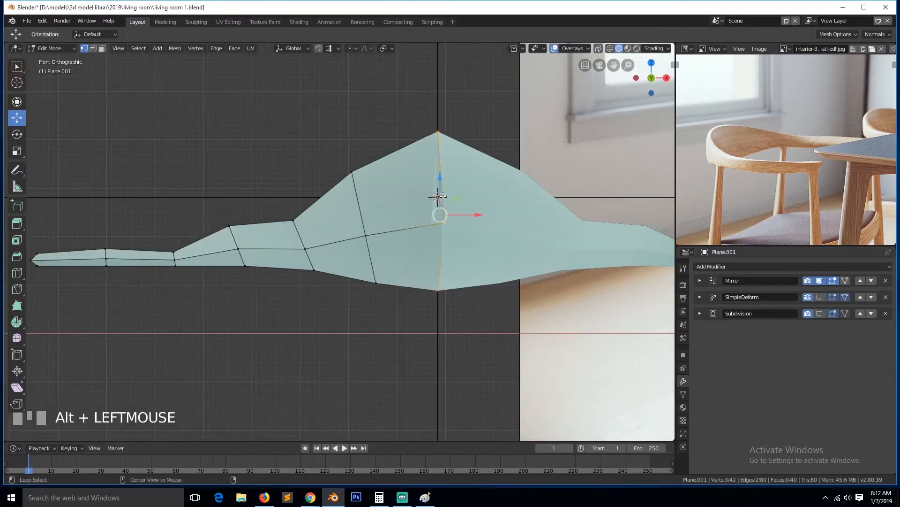
{"action": "left_click", "coordinate": [437, 215]}
{"action": "middle_click_drag", "start_coordinate": [338, 212], "coordinate": [234, 213]}
{"action": "key", "text": "alt+a"}
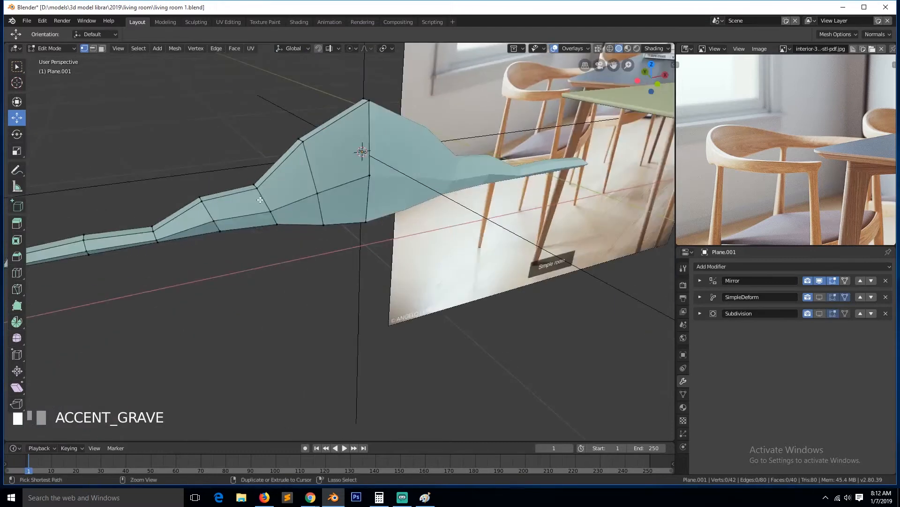
Try a loop cut on the narrow section beside the backrest, then undo it.
{"action": "key", "text": "ctrl+r"}
{"action": "left_click", "coordinate": [263, 195]}
{"action": "key", "text": "ctrl+z"}
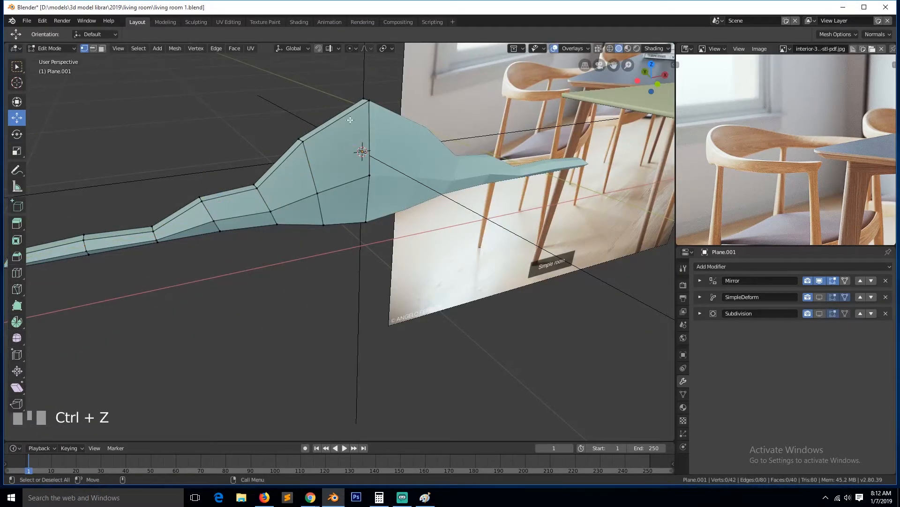
Subdivide the backrest's vertical edges above and below the middle row, together with the middle-row edge on the adjoining arm section.
{"action": "scroll", "coordinate": [361, 139], "scroll_direction": "down", "scroll_amount": 1}
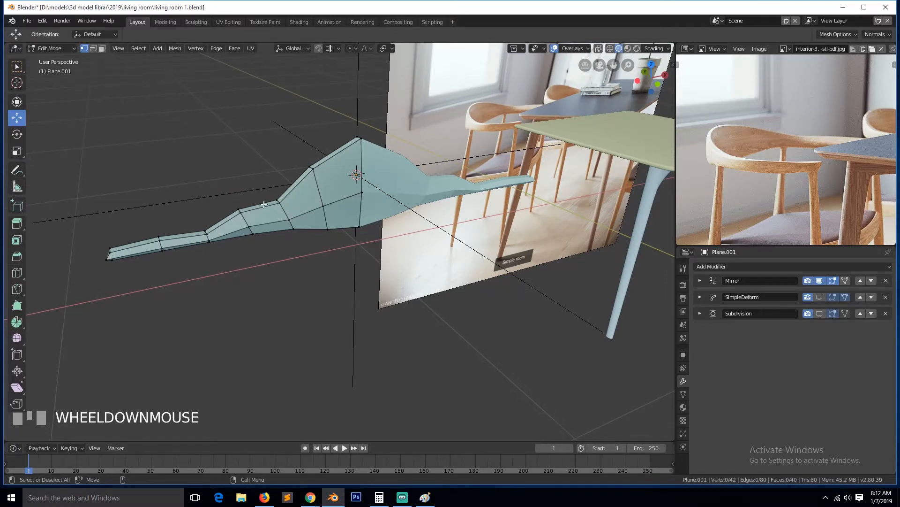
{"action": "scroll", "coordinate": [264, 204], "scroll_direction": "up", "scroll_amount": 2}
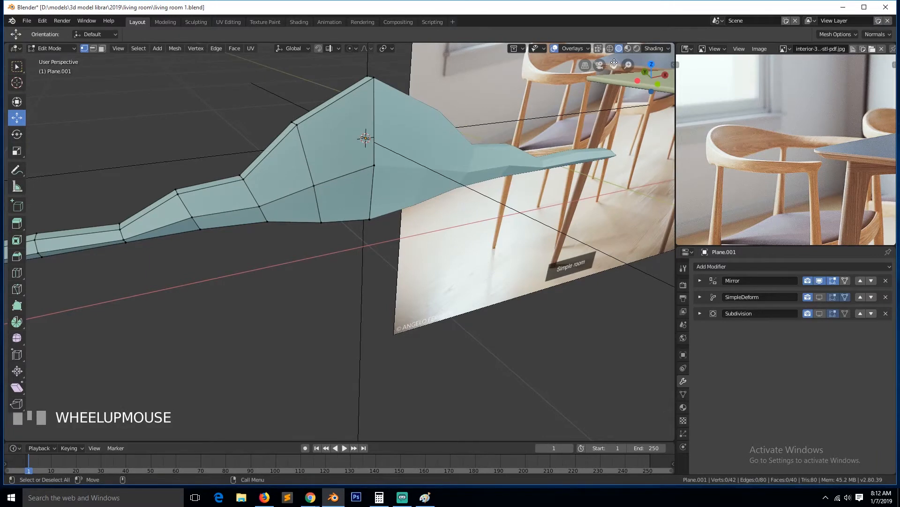
{"action": "left_click_drag", "start_coordinate": [613, 65], "coordinate": [644, 89]}
{"action": "scroll", "coordinate": [385, 189], "scroll_direction": "up", "scroll_amount": 1}
{"action": "key", "text": "grave"}
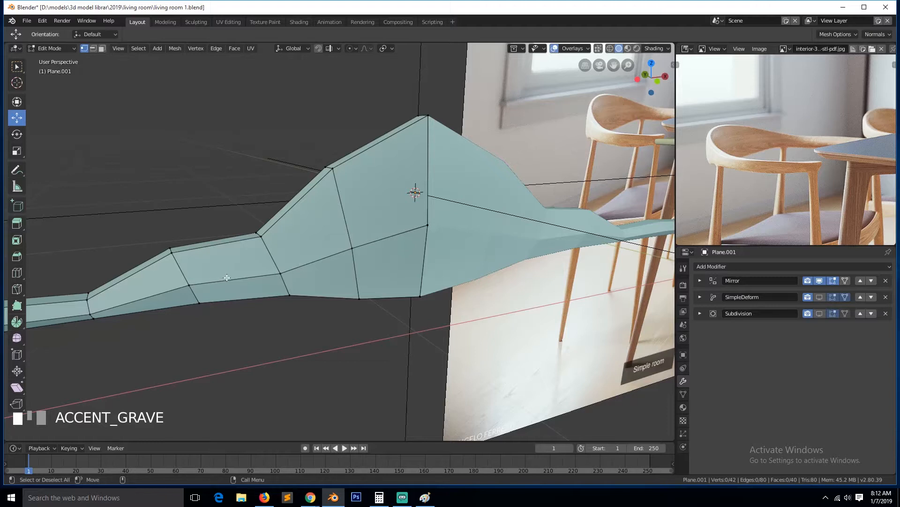
{"action": "key", "text": "3"}
{"action": "left_click", "coordinate": [309, 241]}
{"action": "key", "text": "2"}
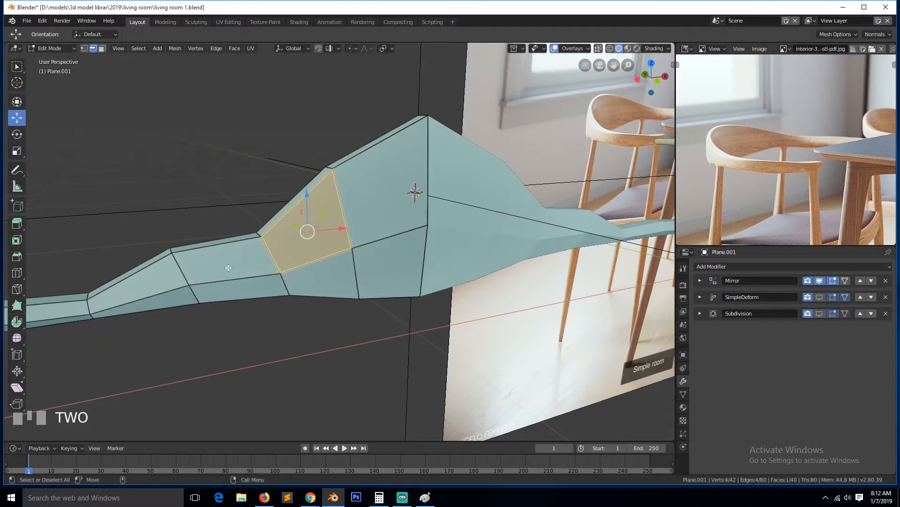
{"action": "left_click", "coordinate": [417, 189]}
{"action": "left_click", "coordinate": [305, 228], "text": "shift"}
{"action": "left_click", "coordinate": [271, 247], "text": "shift"}
{"action": "left_click", "coordinate": [257, 277], "text": "shift"}
{"action": "left_click", "coordinate": [285, 288], "text": "shift"}
{"action": "left_click", "coordinate": [356, 274], "text": "shift"}
{"action": "left_click", "coordinate": [423, 263], "text": "shift"}
{"action": "right_click", "coordinate": [413, 270]}
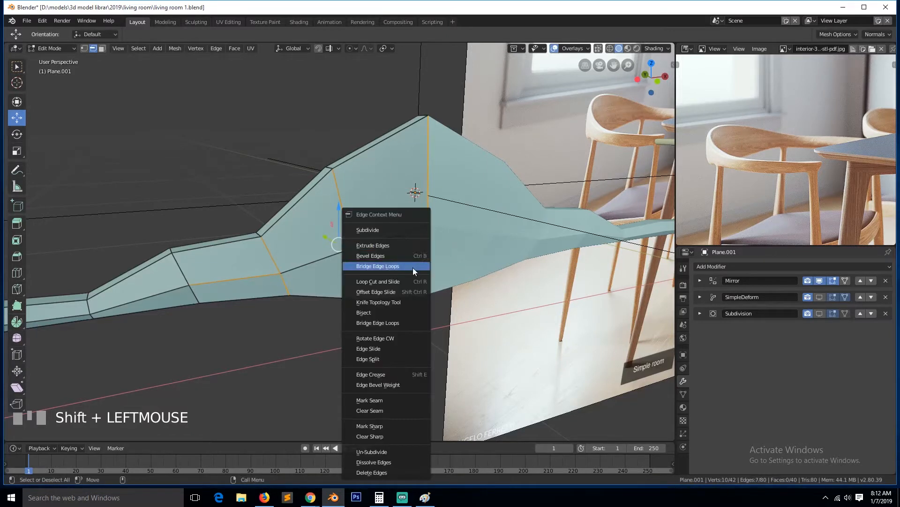
{"action": "left_click", "coordinate": [402, 230]}
{"action": "key", "text": "a"}
{"action": "key", "text": "a"}
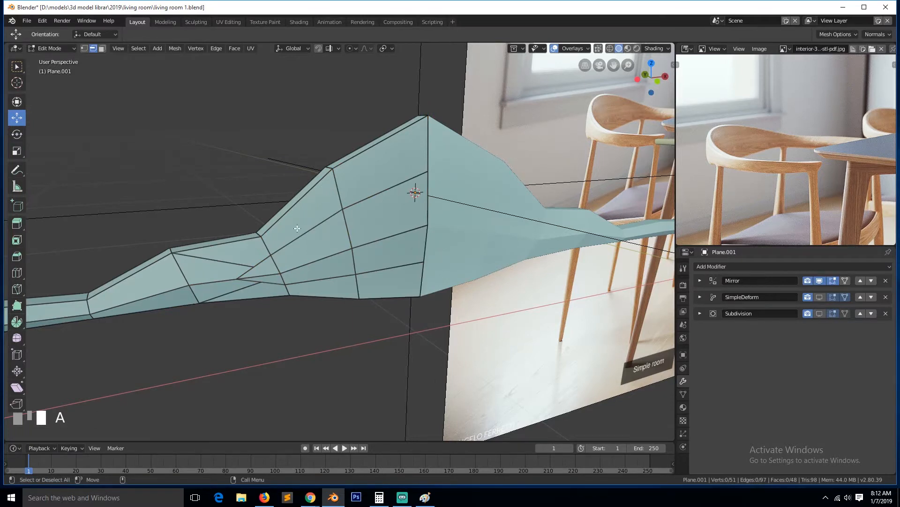
In front view, raise the new upper-row vertex near the arm and slide its neighbour up toward the backrest's top edge.
{"action": "key", "text": "ctrl+r"}
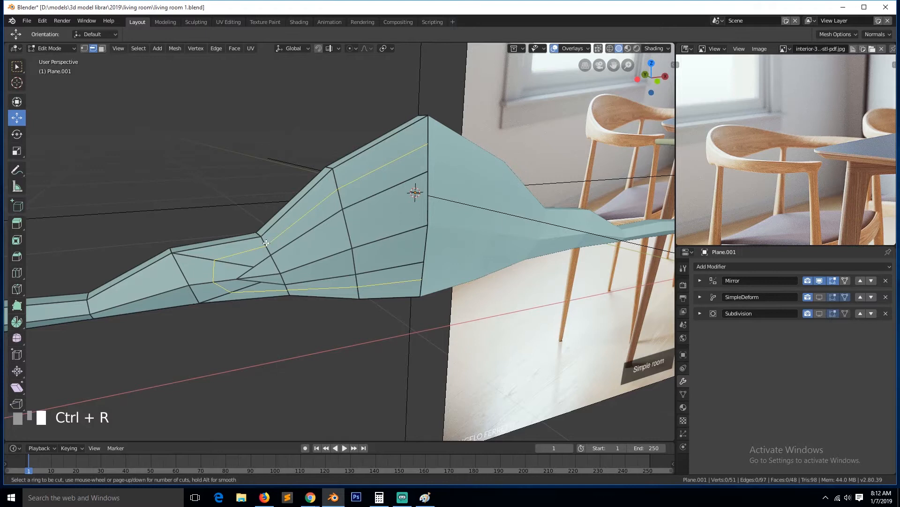
{"action": "right_click", "coordinate": [338, 200]}
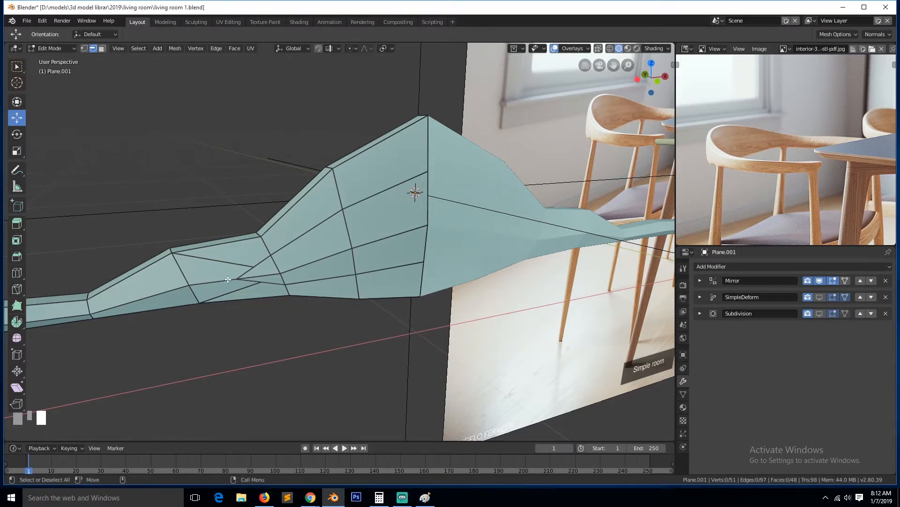
{"action": "key", "text": "KP_1"}
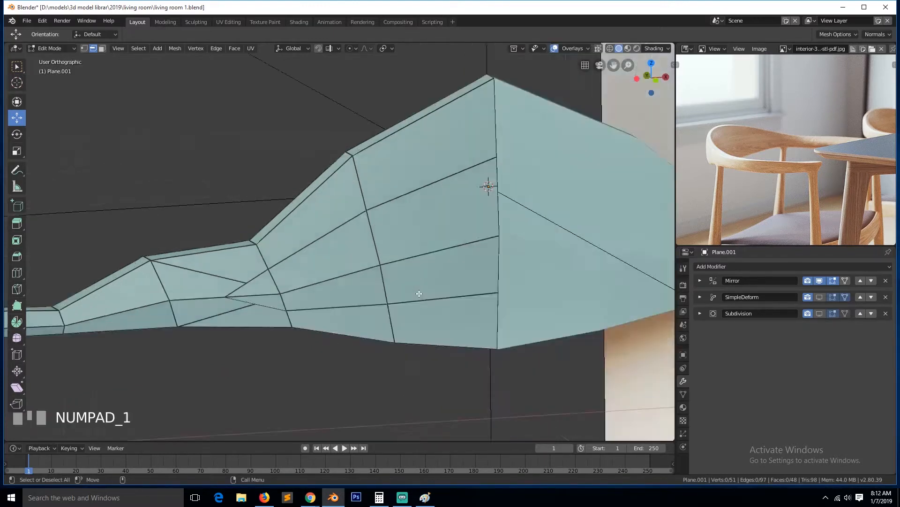
{"action": "key", "text": "1"}
{"action": "left_click", "coordinate": [312, 293]}
{"action": "key", "text": "g"}
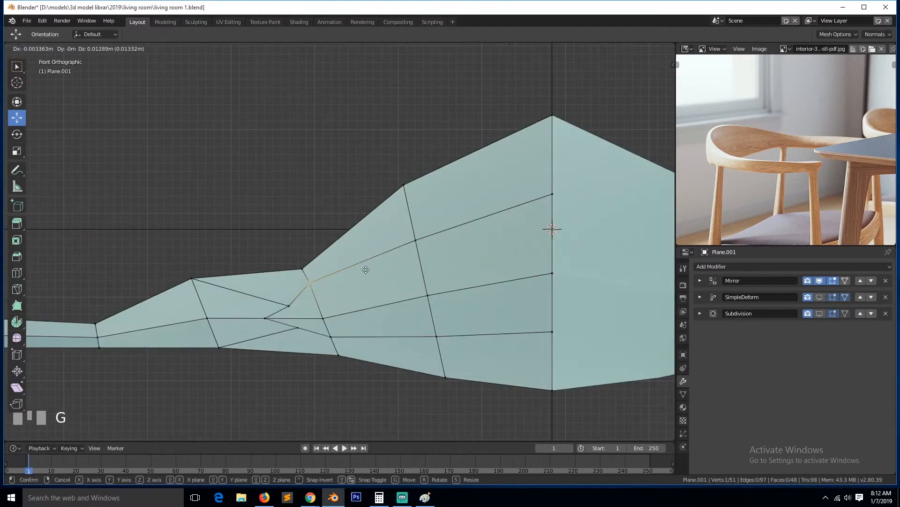
{"action": "left_click", "coordinate": [365, 264]}
{"action": "left_click", "coordinate": [416, 240]}
{"action": "key", "text": "g"}
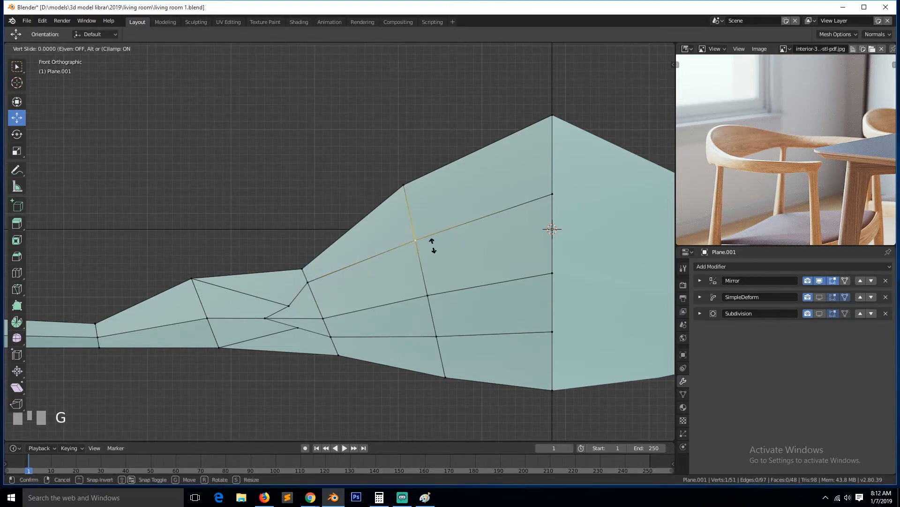
{"action": "left_click", "coordinate": [428, 235]}
{"action": "left_click", "coordinate": [552, 194]}
Slide the two new lower-row vertices down toward the backrest's bottom edge.
{"action": "left_click", "coordinate": [416, 346]}
{"action": "left_click", "coordinate": [436, 336]}
{"action": "key", "text": "g"}
{"action": "left_click", "coordinate": [447, 352]}
{"action": "left_click", "coordinate": [351, 344]}
{"action": "left_click", "coordinate": [331, 337]}
{"action": "key", "text": "g"}
{"action": "left_click", "coordinate": [331, 342]}
Reposition the three vertices where the new rows converge at the arm so they form an evenly rounded end.
{"action": "left_click", "coordinate": [297, 326]}
{"action": "key", "text": "g"}
{"action": "left_click", "coordinate": [283, 337]}
{"action": "left_click", "coordinate": [288, 305]}
{"action": "key", "text": "g"}
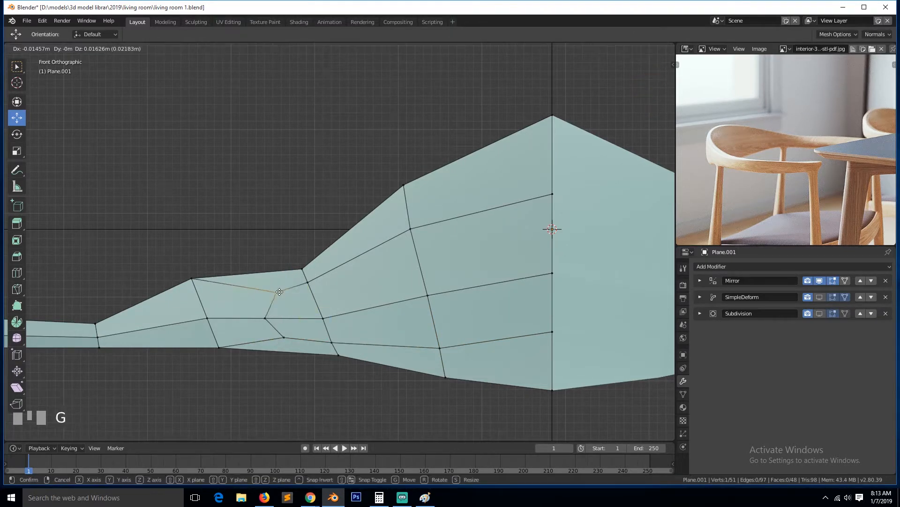
{"action": "left_click", "coordinate": [279, 291]}
{"action": "left_click", "coordinate": [265, 318]}
{"action": "key", "text": "g"}
{"action": "left_click", "coordinate": [272, 318]}
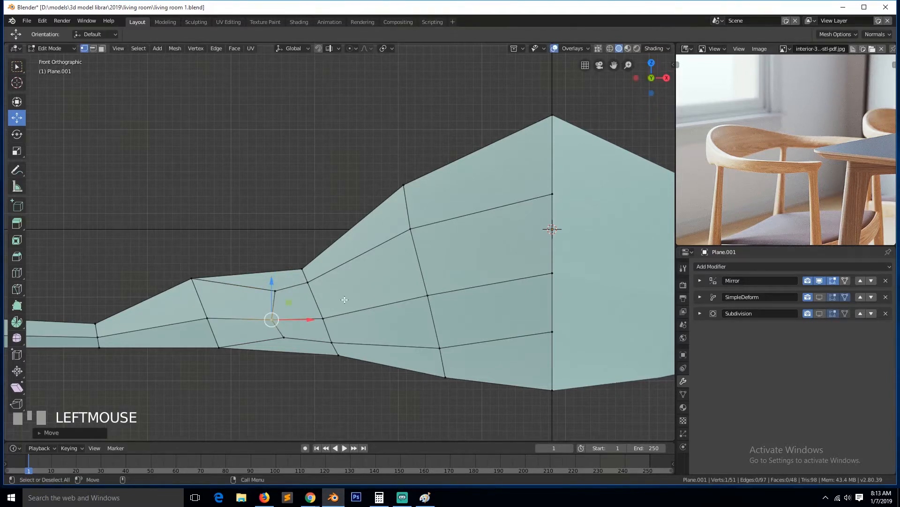
Select the new upper and lower edge loops with their connecting end and shift them outward along Y.
{"action": "key", "text": "Tab"}
{"action": "key", "text": "grave"}
{"action": "middle_click_drag", "start_coordinate": [297, 284], "coordinate": [402, 300]}
{"action": "key", "text": "Tab"}
{"action": "scroll", "coordinate": [300, 230], "scroll_direction": "up", "scroll_amount": 1}
{"action": "left_click", "coordinate": [253, 201], "text": "alt"}
{"action": "left_click", "coordinate": [203, 302], "text": "alt+shift"}
{"action": "left_click", "coordinate": [266, 259], "text": "alt+shift"}
{"action": "left_click_drag", "start_coordinate": [227, 258], "coordinate": [238, 268]}
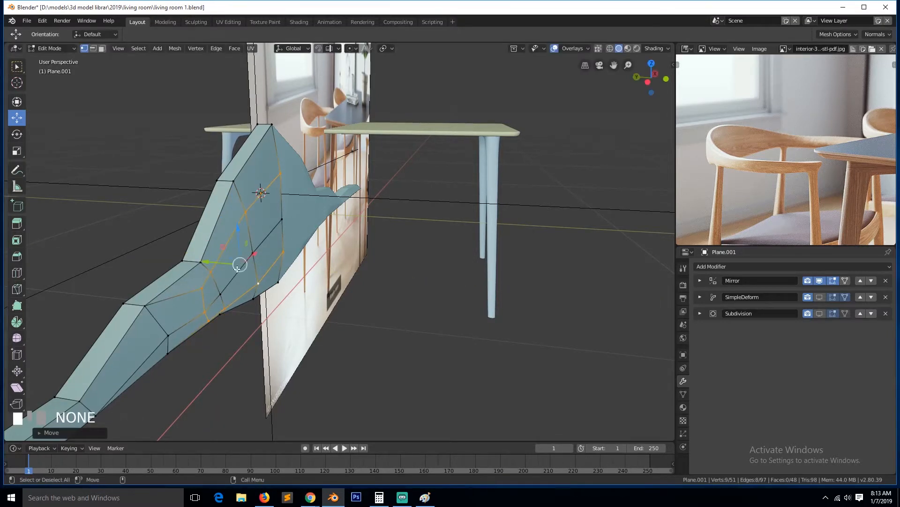
Select the middle-row vertices from the arm side to the centre line and shift them outward along Y.
{"action": "left_click", "coordinate": [220, 294]}
{"action": "left_click", "coordinate": [281, 219], "text": "ctrl"}
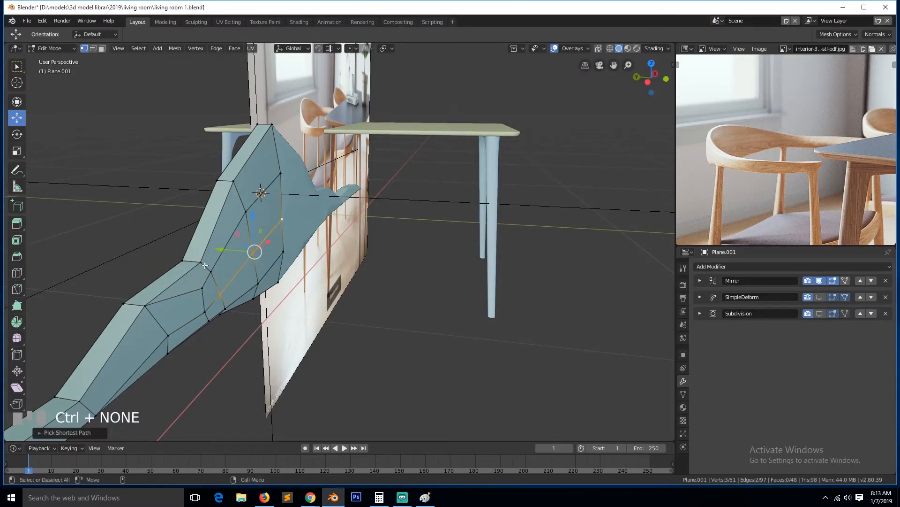
{"action": "left_click", "coordinate": [222, 250]}
{"action": "key", "text": "alt+a"}
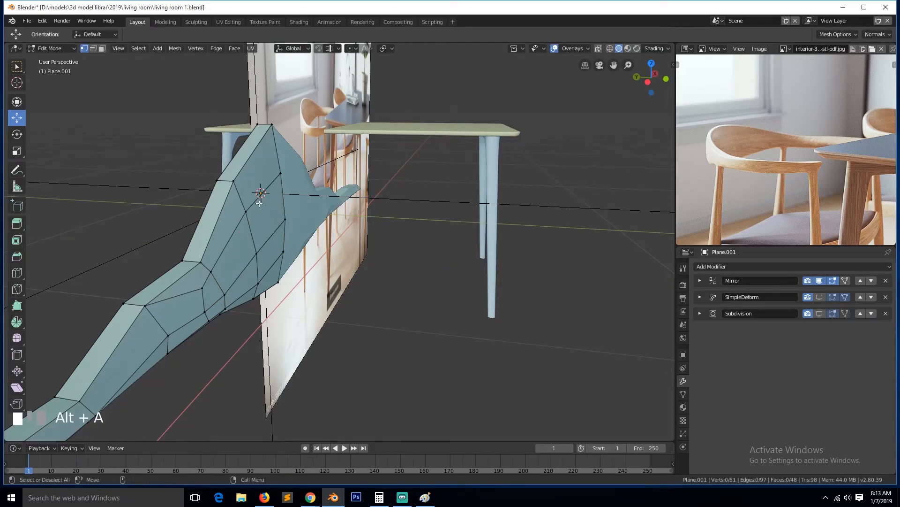
Select the inner backrest patch formed by the upper, lower and middle rows and move it outward.
{"action": "left_click", "coordinate": [257, 200], "text": "alt"}
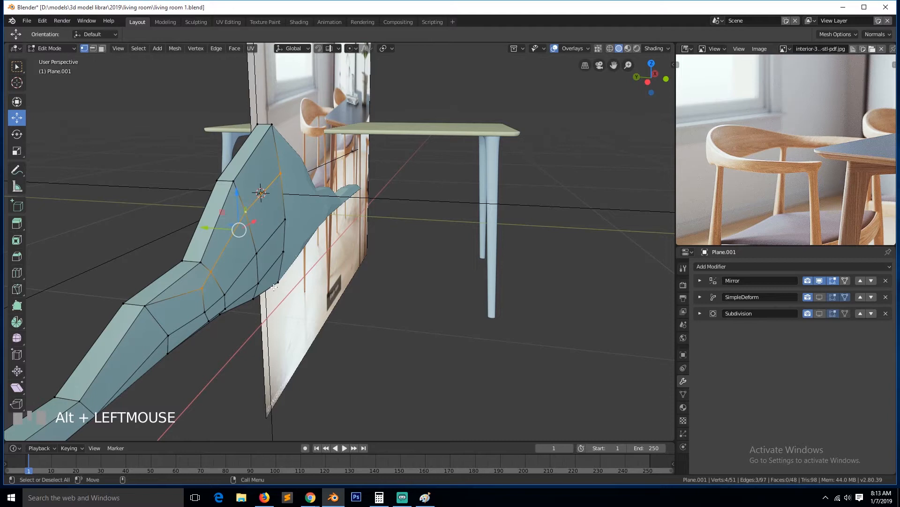
{"action": "left_click", "coordinate": [210, 294], "text": "alt+shift"}
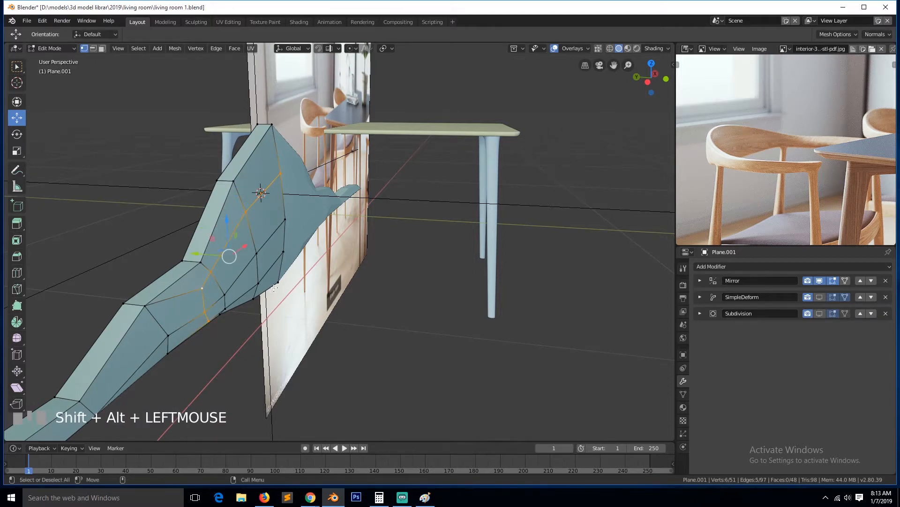
{"action": "key", "text": "grave"}
{"action": "left_click", "coordinate": [298, 311], "text": "alt+shift"}
{"action": "key", "text": "grave"}
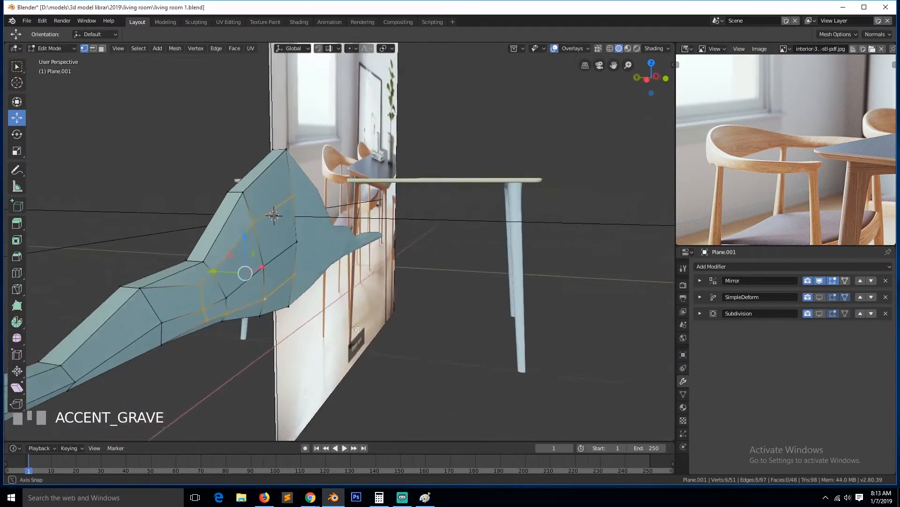
{"action": "scroll", "coordinate": [330, 324], "scroll_direction": "up", "scroll_amount": 2}
{"action": "left_click", "coordinate": [111, 356], "text": "shift"}
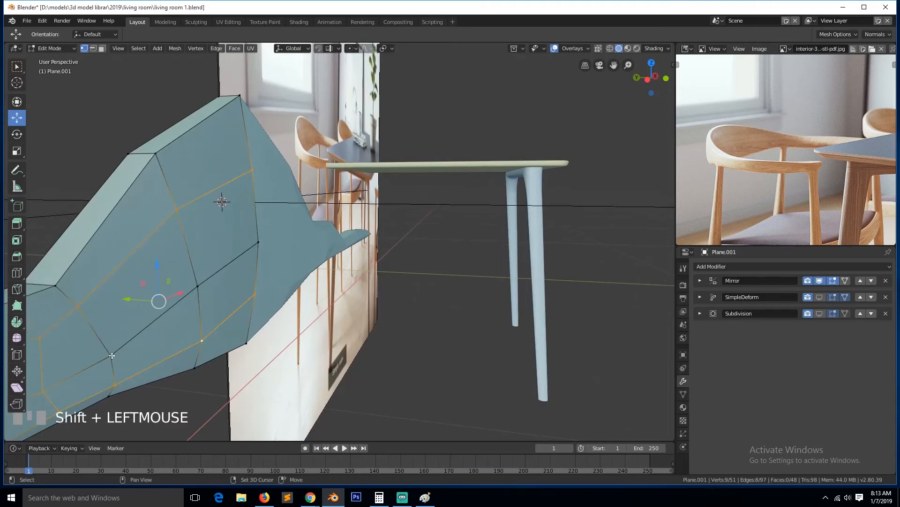
{"action": "left_click", "coordinate": [197, 286], "text": "shift"}
{"action": "left_click", "coordinate": [258, 242], "text": "shift"}
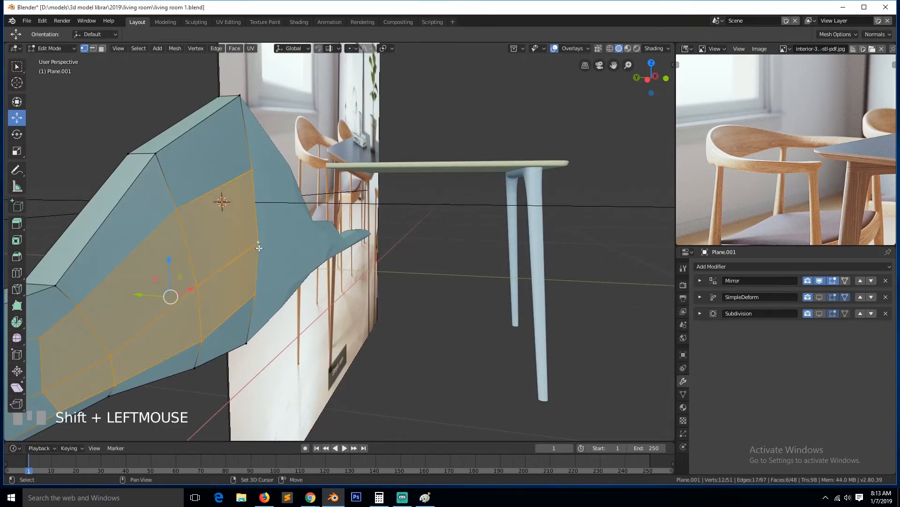
{"action": "left_click_drag", "start_coordinate": [169, 267], "coordinate": [182, 255]}
Nudge the selected inner patch slightly further outward along Y and clear the selection.
{"action": "scroll", "coordinate": [184, 261], "scroll_direction": "down", "scroll_amount": 1}
{"action": "key", "text": "grave"}
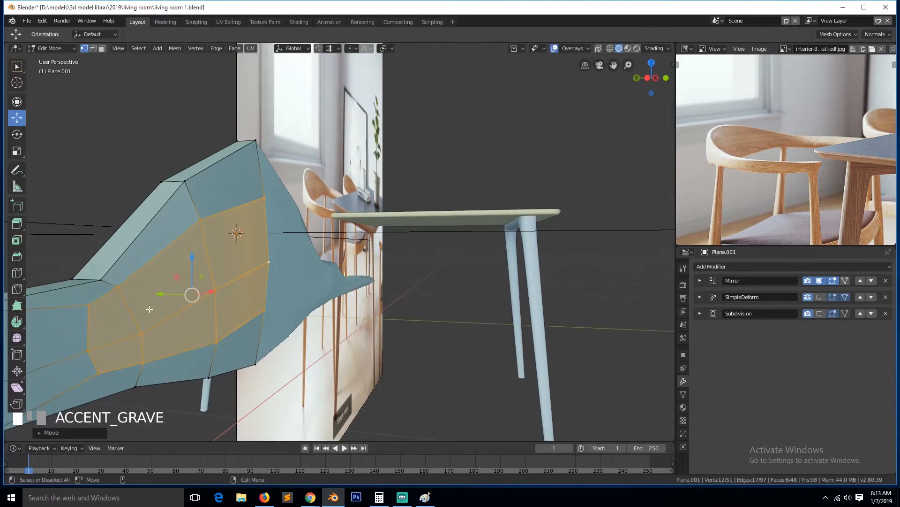
{"action": "left_click", "coordinate": [170, 295]}
{"action": "key", "text": "alt+a"}
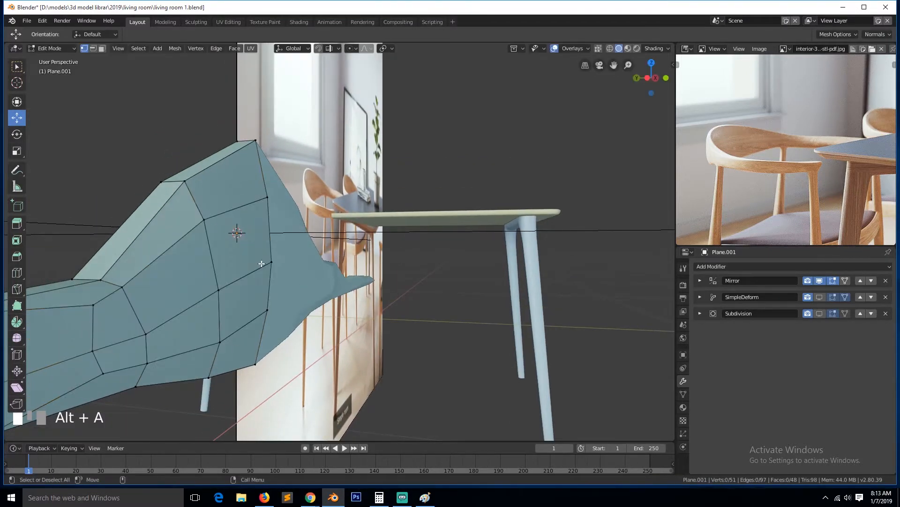
{"action": "key", "text": "grave"}
{"action": "scroll", "coordinate": [304, 271], "scroll_direction": "up", "scroll_amount": 2}
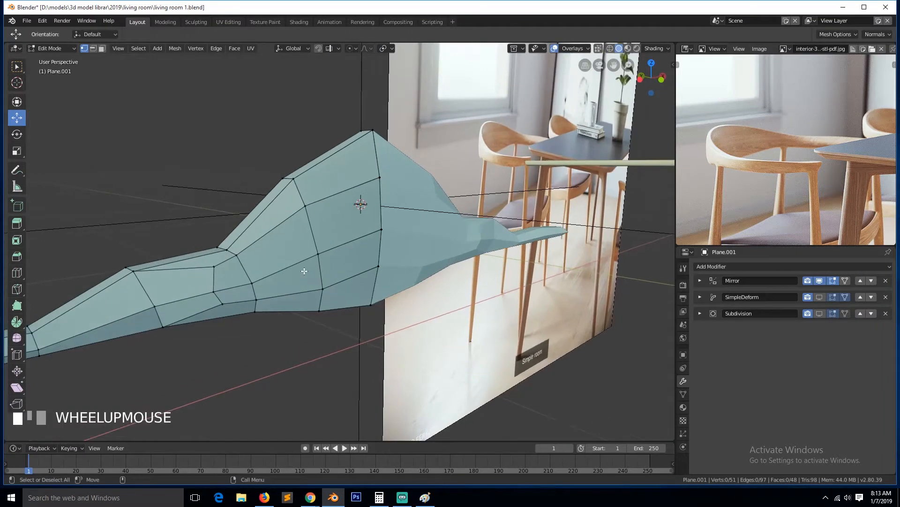
Try to knife a U-shaped edge line around the inner backrest's middle row, starting and ending at the centre line.
{"action": "key", "text": "KP_1"}
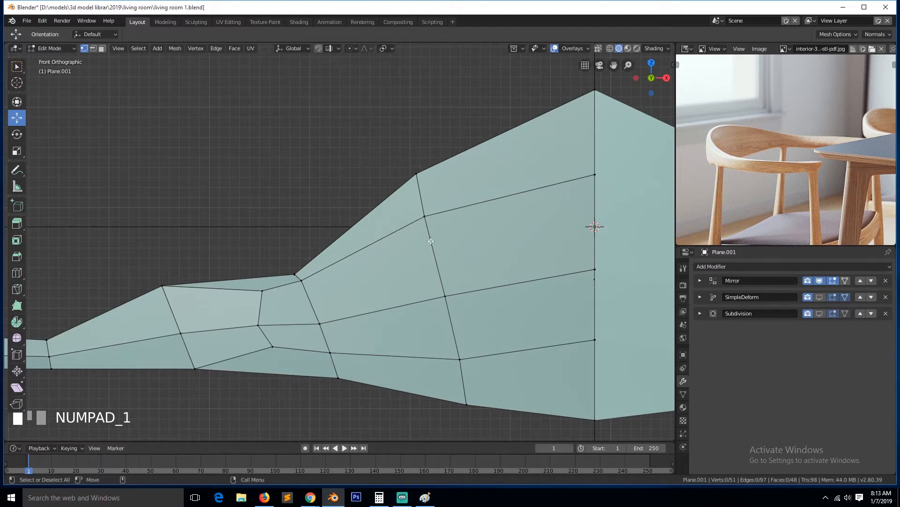
{"action": "key", "text": "k"}
{"action": "left_click", "coordinate": [595, 208]}
{"action": "left_click", "coordinate": [434, 252]}
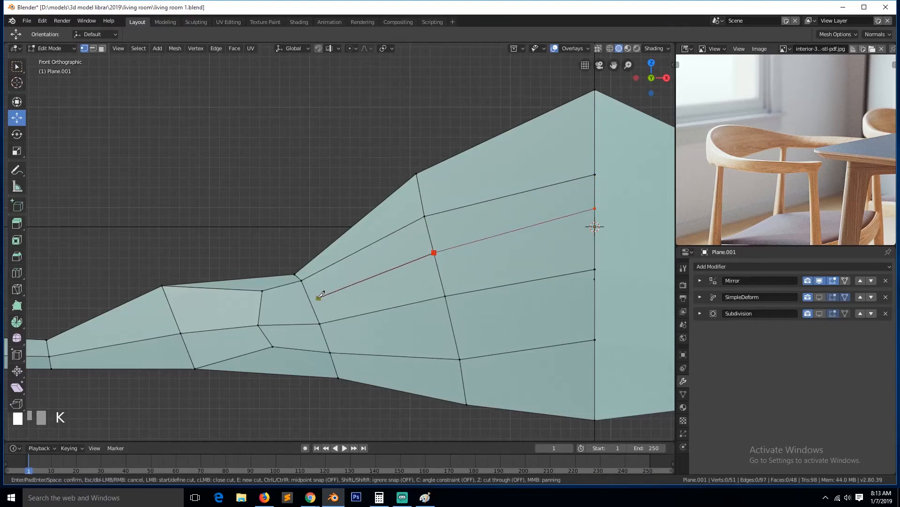
{"action": "left_click", "coordinate": [309, 298]}
{"action": "left_click", "coordinate": [290, 324]}
{"action": "left_click", "coordinate": [326, 343]}
{"action": "left_click", "coordinate": [451, 324]}
{"action": "left_click", "coordinate": [595, 303]}
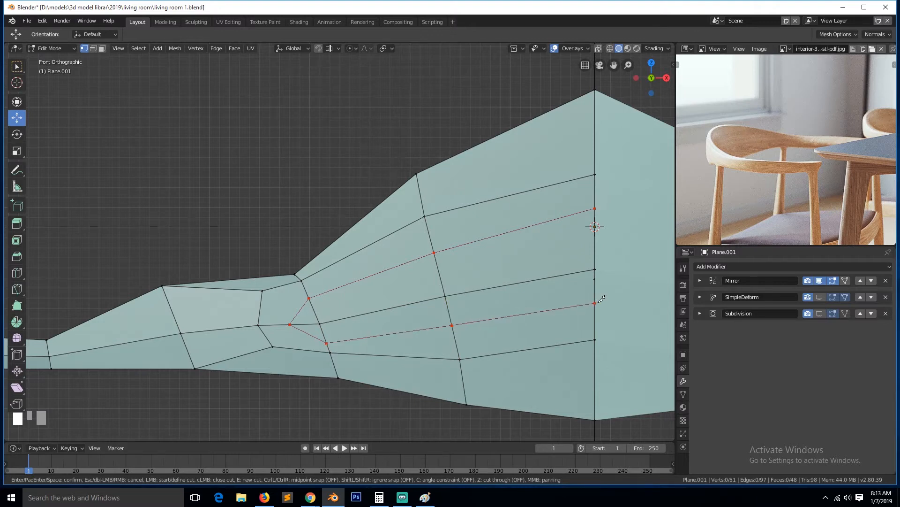
{"action": "key", "text": "space"}
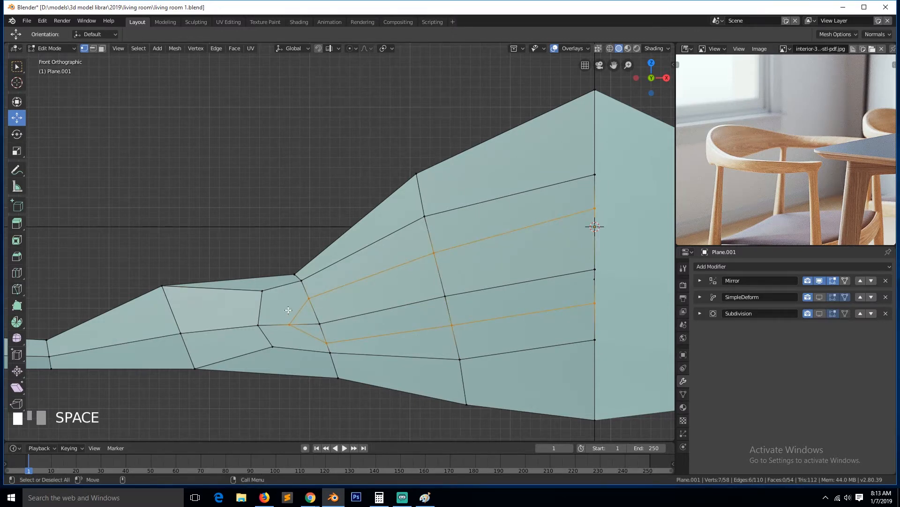
Try a short knife cut from the arm-side vertex to the new line's corner, and undo both knife cuts.
{"action": "key", "text": "k"}
{"action": "left_click", "coordinate": [262, 290]}
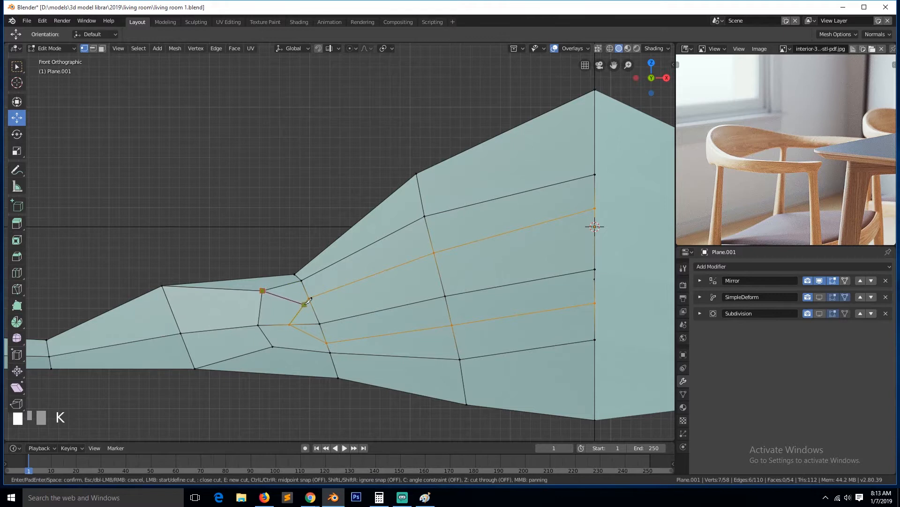
{"action": "left_click", "coordinate": [302, 306]}
{"action": "left_click", "coordinate": [338, 324]}
{"action": "key", "text": "space"}
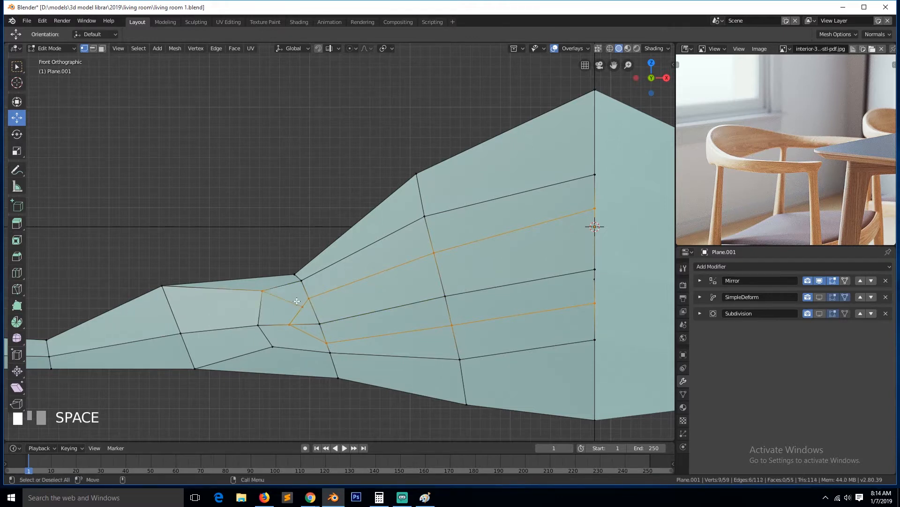
{"action": "key", "text": "ctrl+z"}
{"action": "key", "text": "ctrl+z"}
Leave Edit Mode and show the SimpleDeform and Subdivision modifiers in the viewport, keeping both enabled for rendering.
{"action": "key", "text": "grave"}
{"action": "middle_click_drag", "start_coordinate": [320, 269], "coordinate": [375, 310]}
{"action": "key", "text": "Tab"}
{"action": "left_click", "coordinate": [808, 296]}
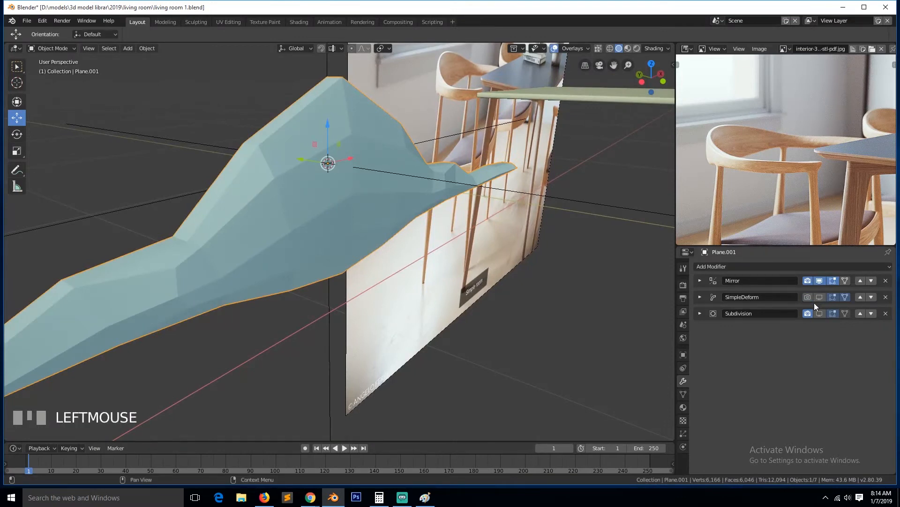
{"action": "left_click", "coordinate": [811, 297]}
{"action": "left_click", "coordinate": [818, 298]}
{"action": "left_click", "coordinate": [811, 311]}
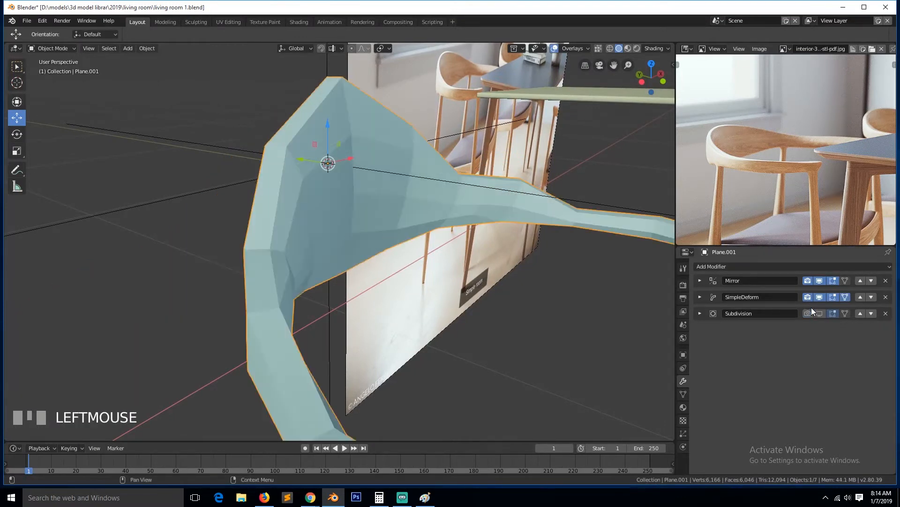
{"action": "left_click", "coordinate": [818, 314]}
{"action": "left_click", "coordinate": [808, 314]}
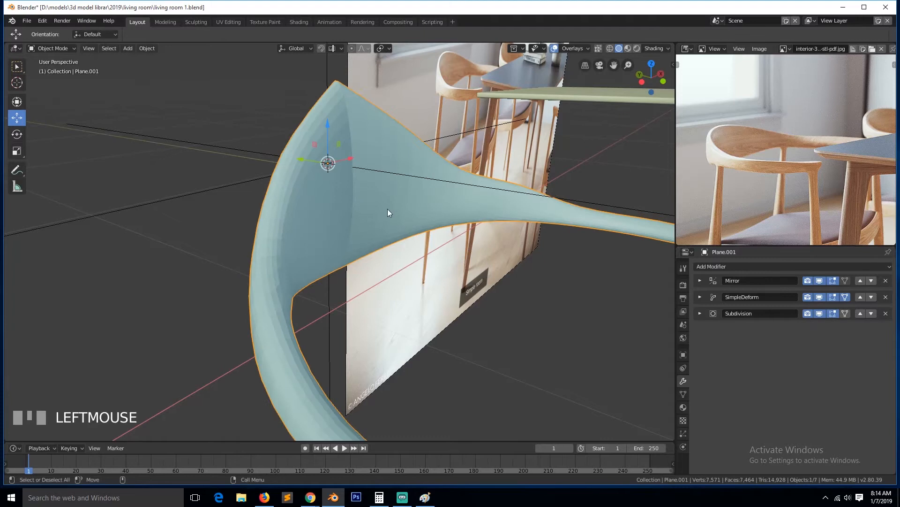
Inspect the centre seam of the backrest and hide the Subdivision and Mirror modifiers in the viewport to expose its cross-section.
{"action": "key", "text": "grave"}
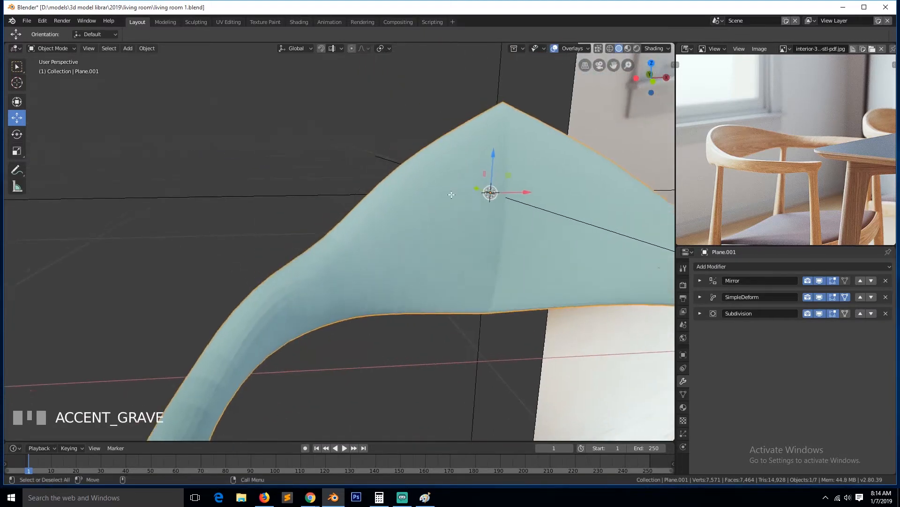
{"action": "key", "text": "Tab"}
{"action": "left_click", "coordinate": [510, 179], "text": "alt"}
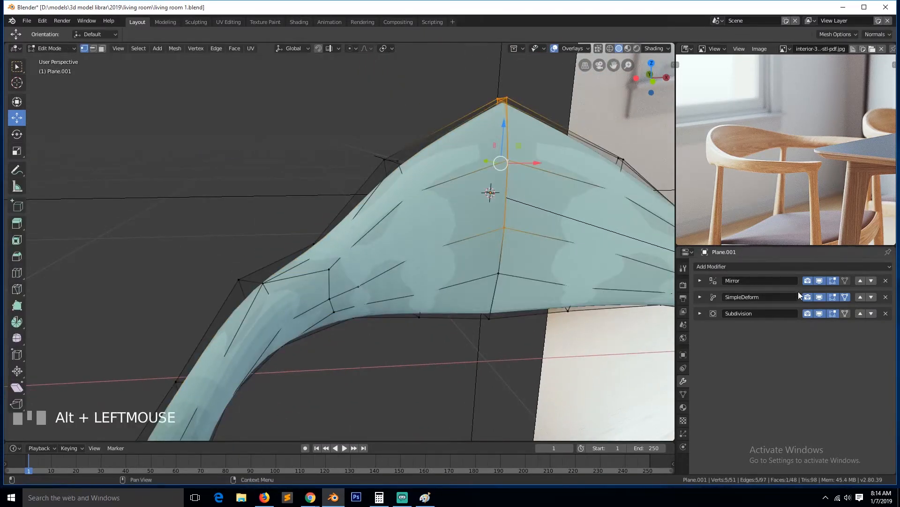
{"action": "key", "text": "Tab"}
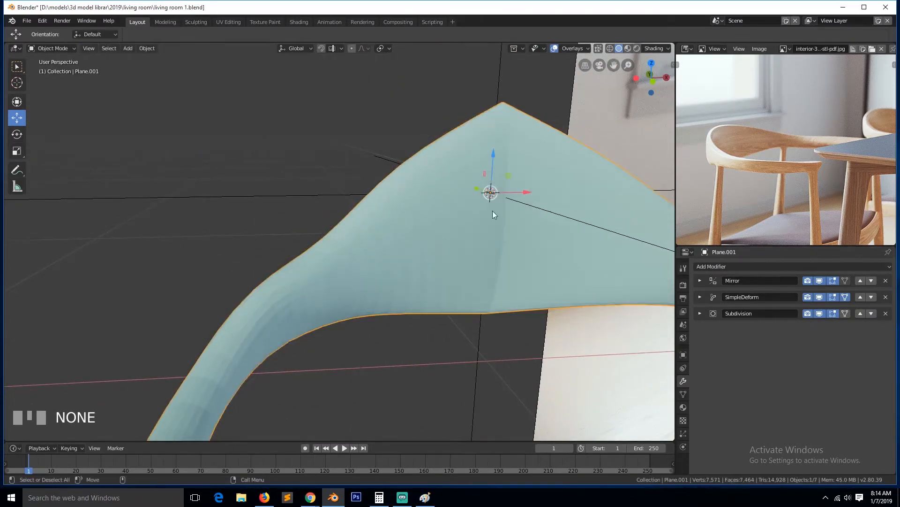
{"action": "left_click", "coordinate": [822, 313]}
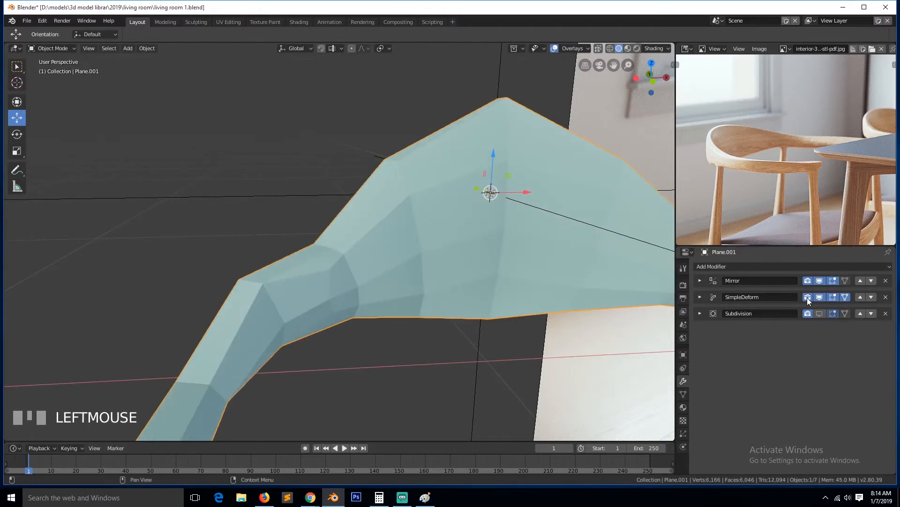
{"action": "left_click", "coordinate": [819, 280]}
{"action": "key", "text": "grave"}
{"action": "scroll", "coordinate": [394, 227], "scroll_direction": "down", "scroll_amount": 3}
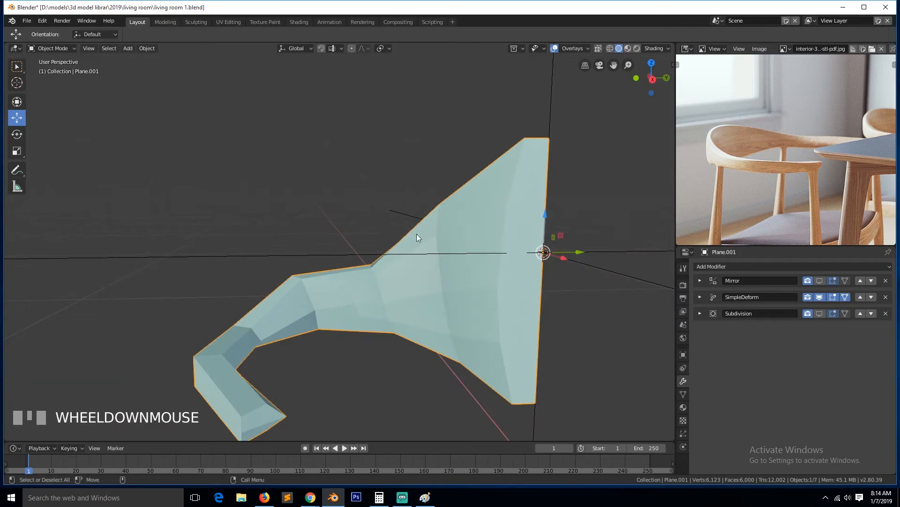
Delete the two faces capping the backrest at the mirror plane, with the Mirror and Subdivision modifiers shown in the viewport.
{"action": "key", "text": "Tab"}
{"action": "key", "text": "3"}
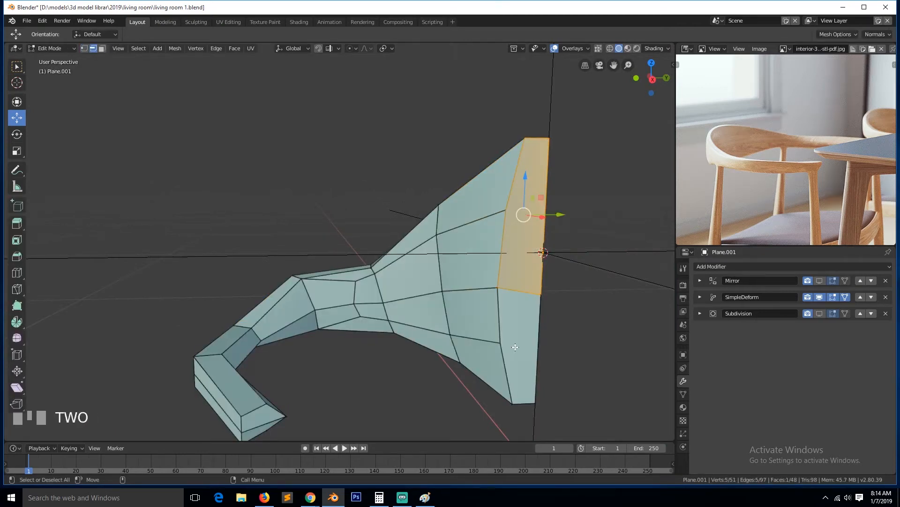
{"action": "left_click", "coordinate": [521, 321]}
{"action": "left_click", "coordinate": [539, 222], "text": "shift"}
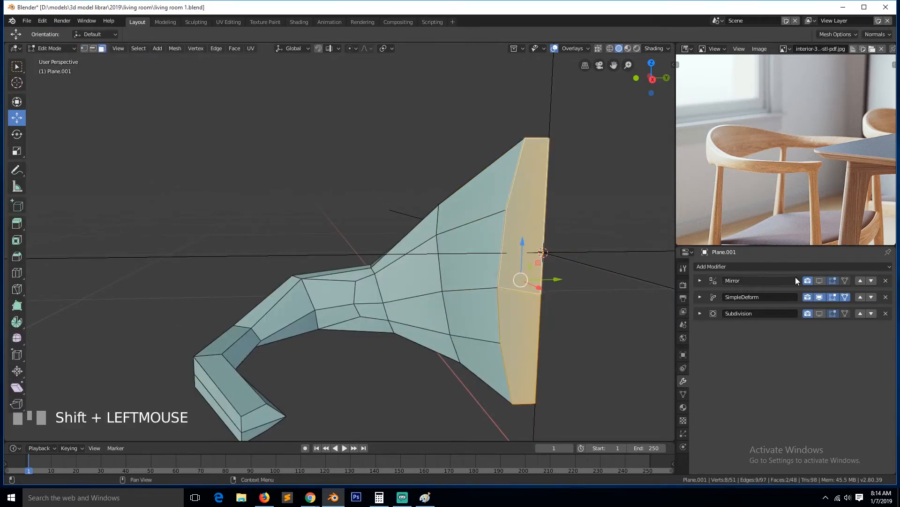
{"action": "left_click", "coordinate": [820, 281]}
{"action": "left_click", "coordinate": [819, 313]}
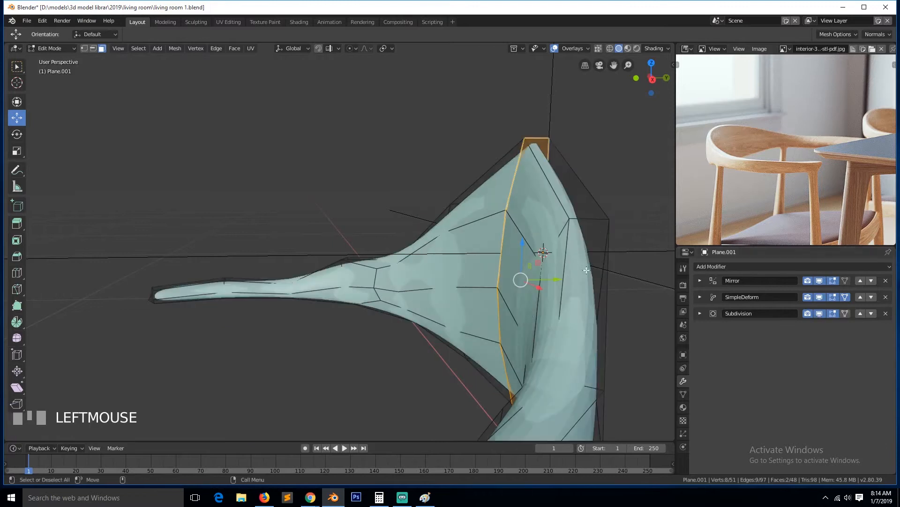
{"action": "key", "text": "grave"}
{"action": "key", "text": "Tab"}
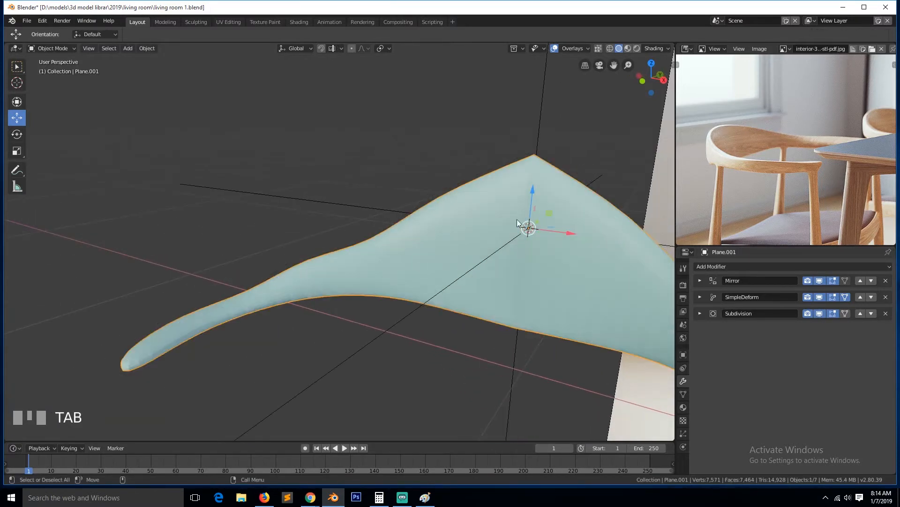
{"action": "key", "text": "Tab"}
{"action": "key", "text": "x"}
{"action": "left_click", "coordinate": [520, 252]}
{"action": "key", "text": "Tab"}
Apply smooth shading to the bent backrest and look over its shape from several angles.
{"action": "key", "text": "grave"}
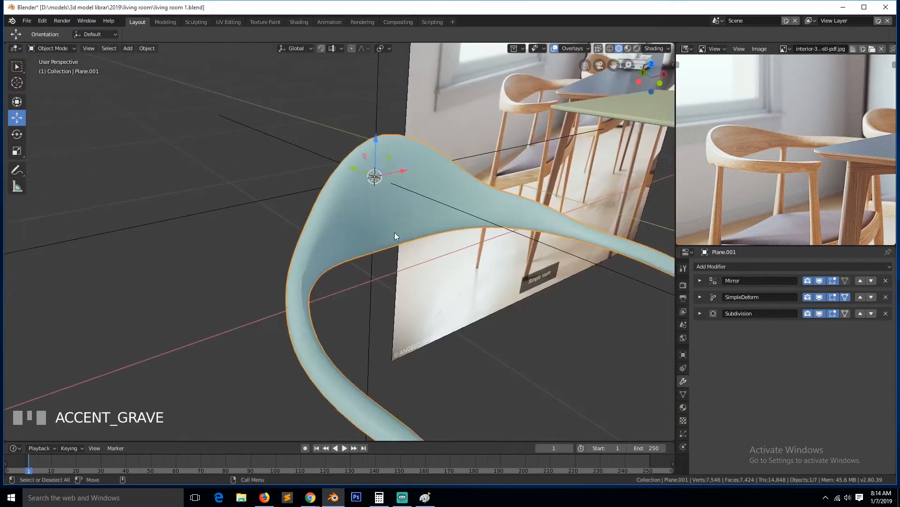
{"action": "right_click", "coordinate": [393, 236]}
{"action": "left_click", "coordinate": [368, 221]}
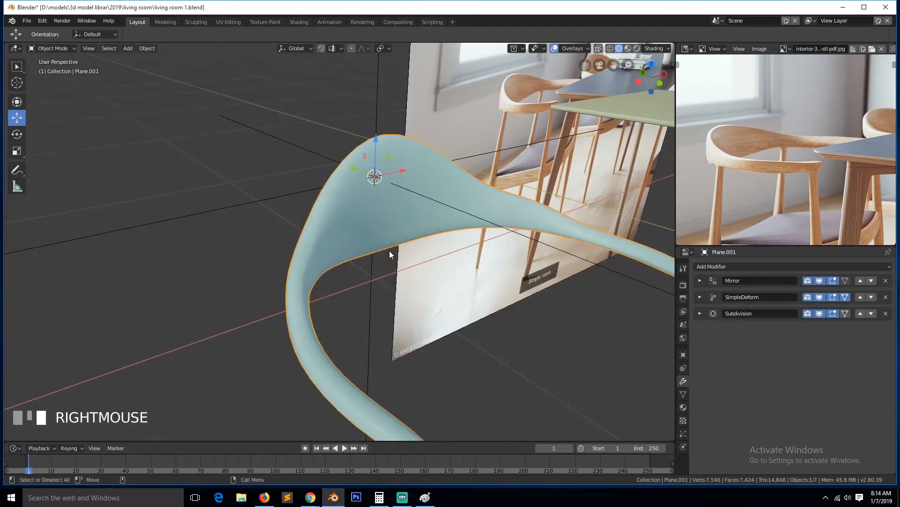
{"action": "scroll", "coordinate": [389, 254], "scroll_direction": "down", "scroll_amount": 3}
{"action": "key", "text": "grave"}
{"action": "scroll", "coordinate": [412, 243], "scroll_direction": "up", "scroll_amount": 3}
{"action": "key", "text": "grave"}
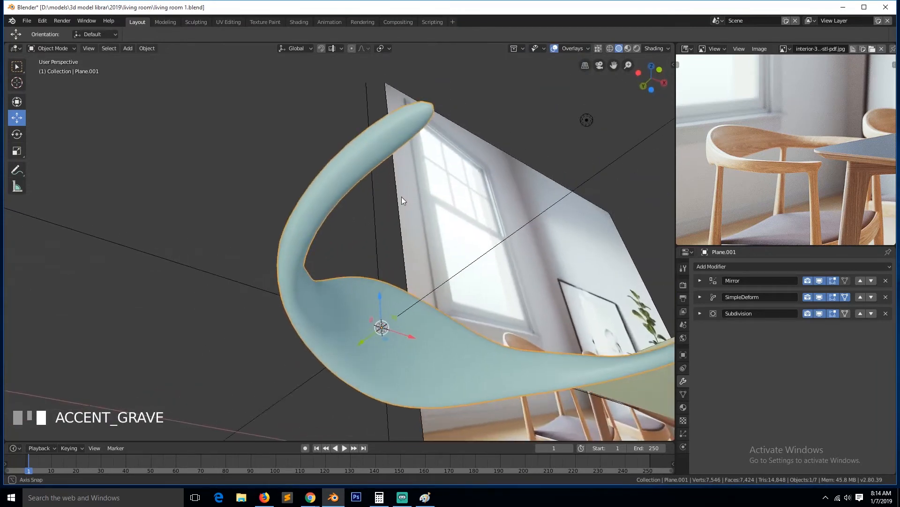
Bring the chair legs into view in the reference image, hide SimpleDeform and Subdivision in the viewport, and enter Edit Mode.
{"action": "middle_click_drag", "start_coordinate": [811, 178], "coordinate": [795, 123]}
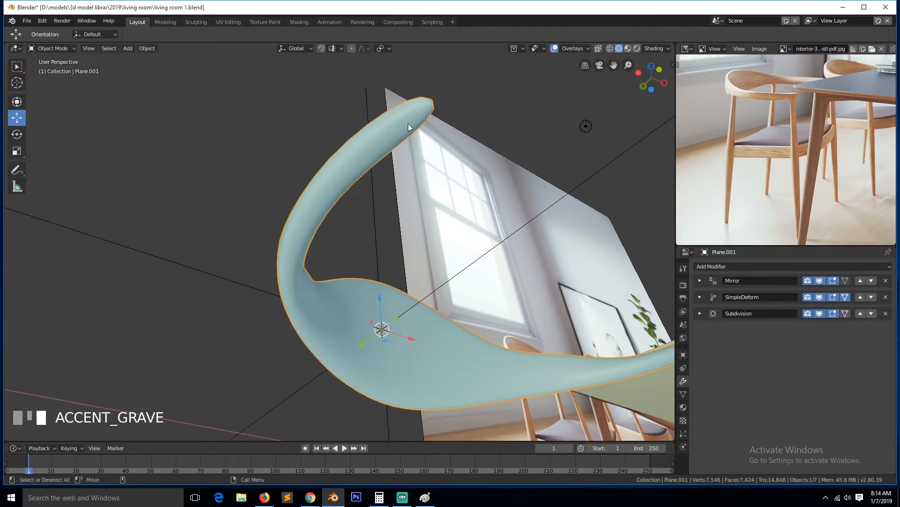
{"action": "key", "text": "Tab"}
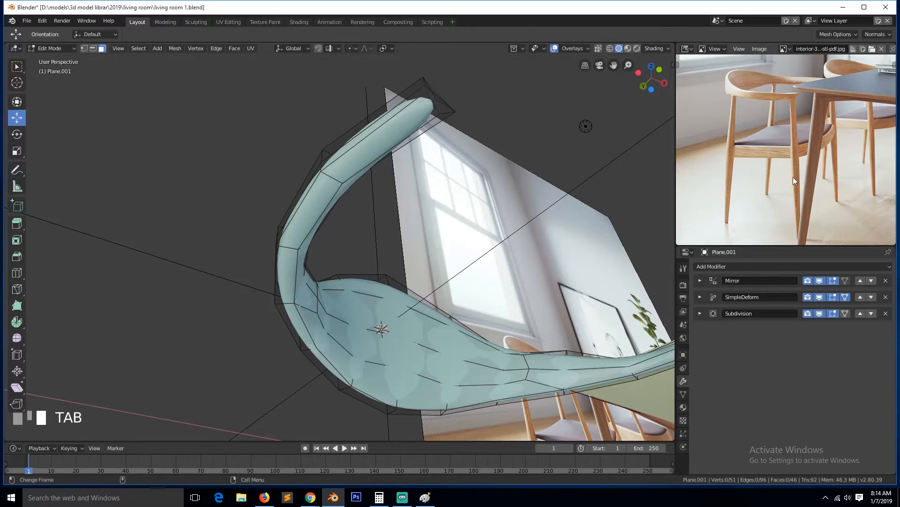
{"action": "key", "text": "Tab"}
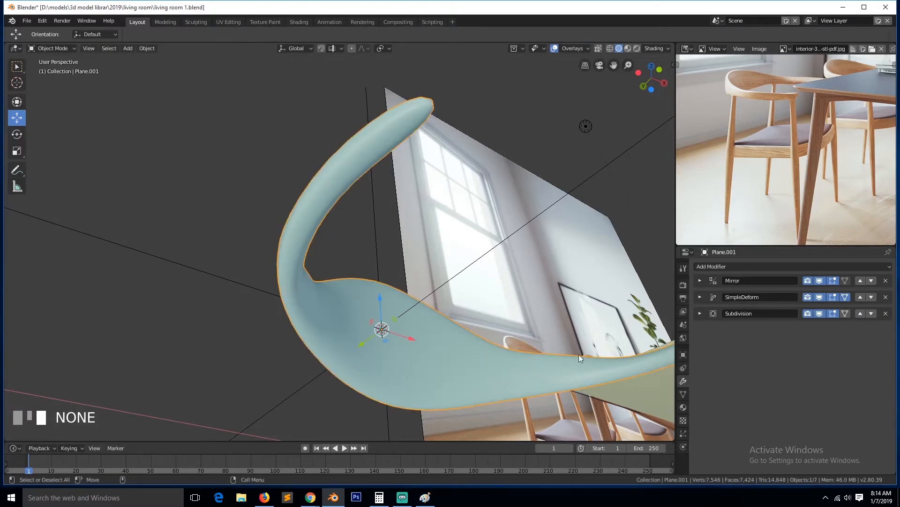
{"action": "left_click", "coordinate": [820, 297]}
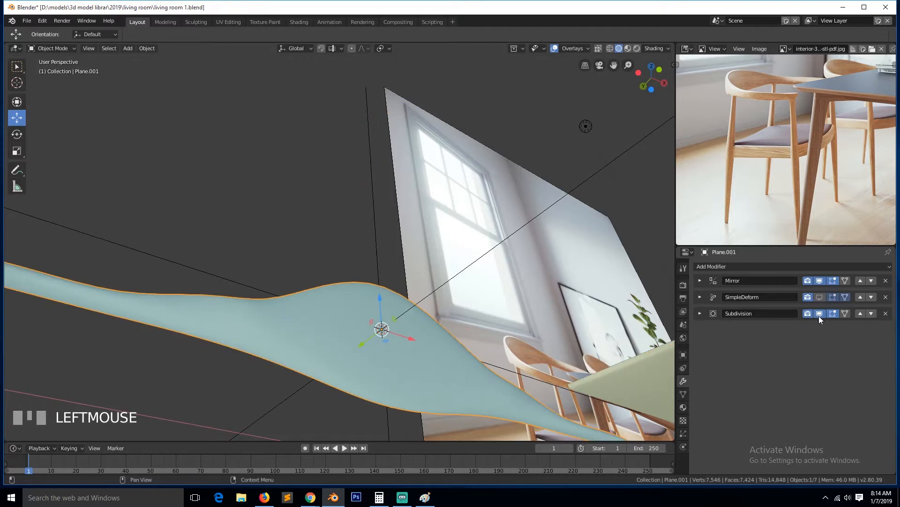
{"action": "left_click", "coordinate": [820, 313]}
{"action": "middle_click_drag", "start_coordinate": [350, 395], "coordinate": [200, 317]}
{"action": "key", "text": "Tab"}
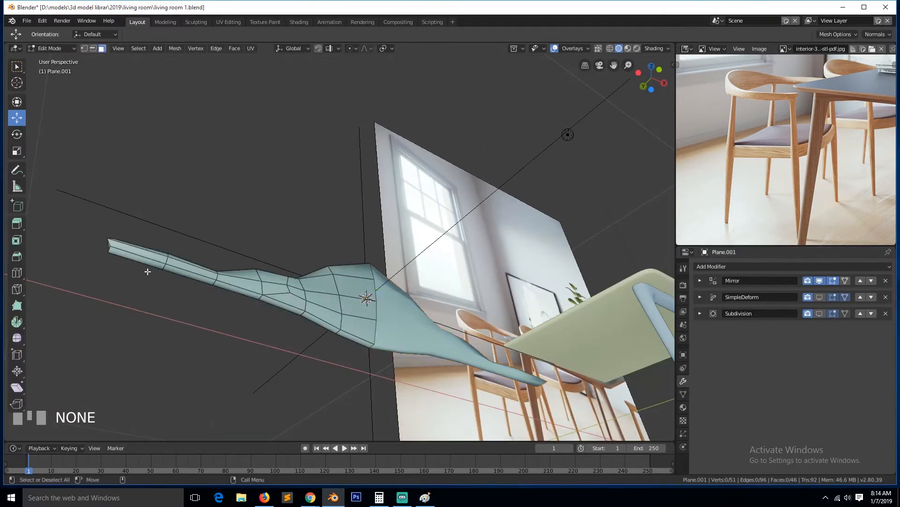
Frame the arm tip in the front view, box-select its end vertices in X-ray and align them into a flat end.
{"action": "left_click", "coordinate": [129, 260]}
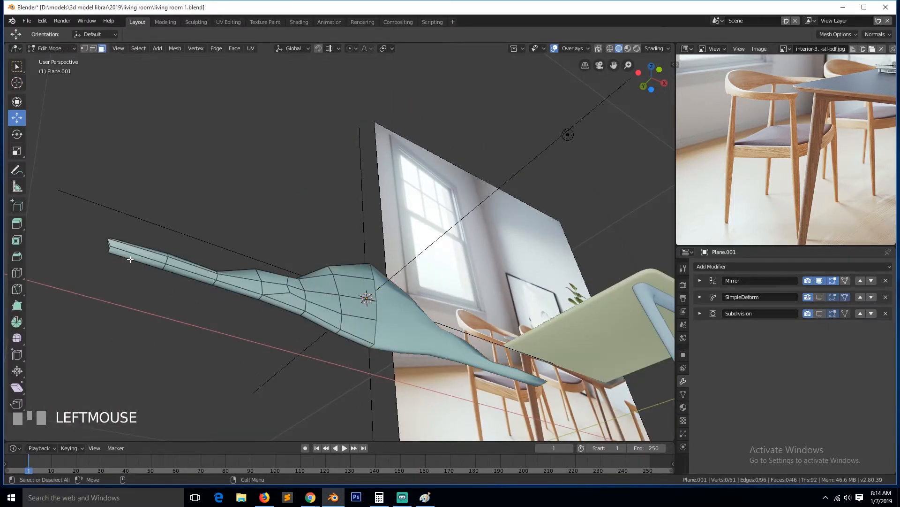
{"action": "left_click", "coordinate": [130, 259]}
{"action": "key", "text": "KP_1"}
{"action": "key", "text": "KP_Decimal"}
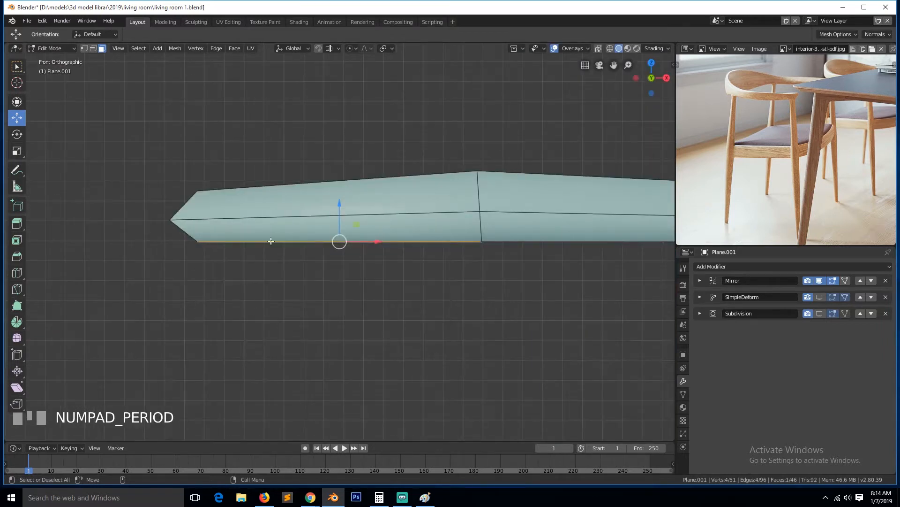
{"action": "key", "text": "1"}
{"action": "key", "text": "alt+z"}
{"action": "key", "text": "alt+a"}
{"action": "key", "text": "b"}
{"action": "left_click_drag", "start_coordinate": [134, 211], "coordinate": [227, 219]}
{"action": "key", "text": "alt+a"}
Add a loop cut across the arm, slide it close to the tip, and turn X-ray off.
{"action": "key", "text": "ctrl+r"}
{"action": "left_click", "coordinate": [265, 181]}
{"action": "left_click", "coordinate": [177, 177]}
{"action": "key", "text": "alt+a"}
{"action": "key", "text": "alt+z"}
Select the underside face at the arm tip and extrude it downward about 0.08 m to start the leg.
{"action": "key", "text": "grave"}
{"action": "middle_click_drag", "start_coordinate": [311, 258], "coordinate": [209, 243]}
{"action": "key", "text": "3"}
{"action": "left_click", "coordinate": [218, 211]}
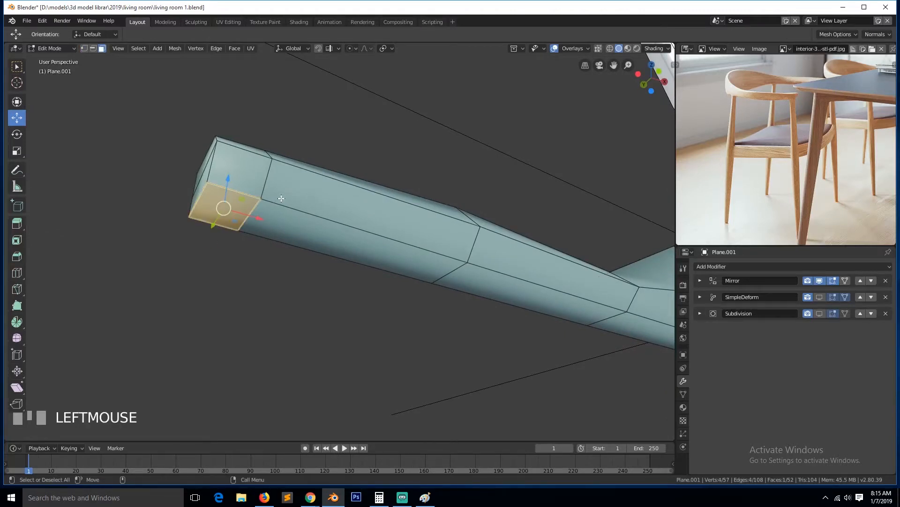
{"action": "key", "text": "e"}
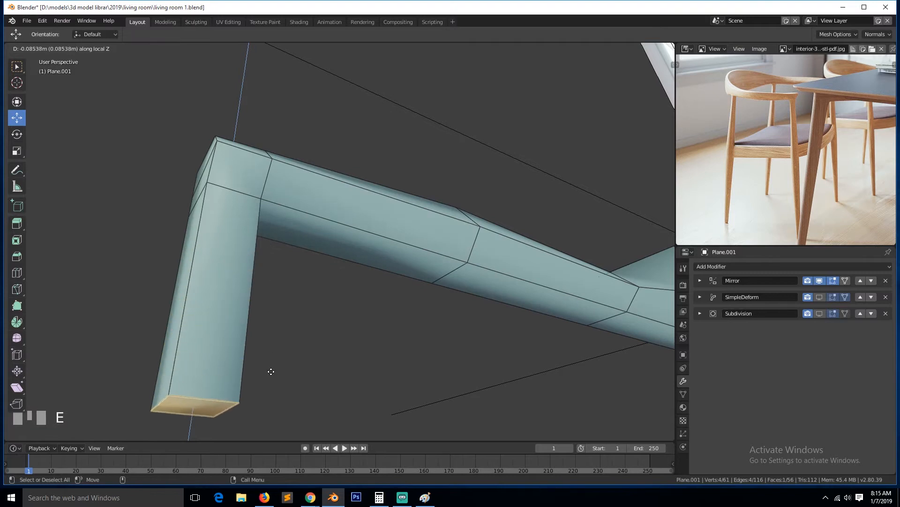
{"action": "left_click", "coordinate": [272, 366]}
Move the leg's end face down along Z in the front view to lengthen it into a full chair leg.
{"action": "key", "text": "KP_1"}
{"action": "scroll", "coordinate": [274, 303], "scroll_direction": "down", "scroll_amount": 2}
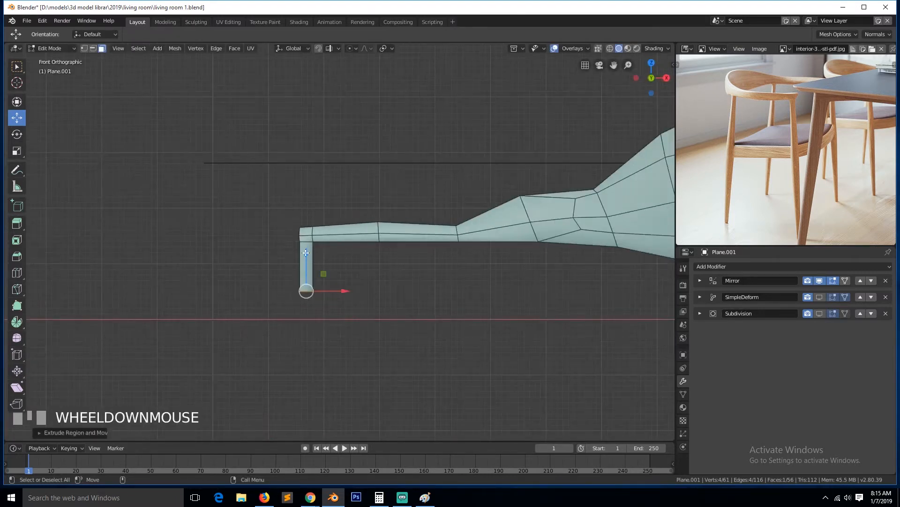
{"action": "left_click_drag", "start_coordinate": [306, 253], "coordinate": [305, 386]}
{"action": "scroll", "coordinate": [345, 329], "scroll_direction": "down", "scroll_amount": 4}
{"action": "left_click_drag", "start_coordinate": [326, 286], "coordinate": [346, 386]}
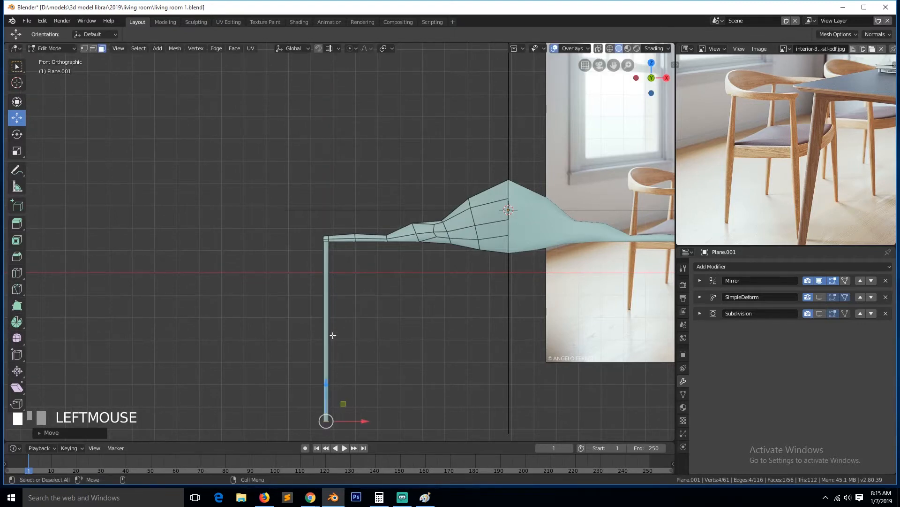
{"action": "scroll", "coordinate": [327, 356], "scroll_direction": "down", "scroll_amount": 3}
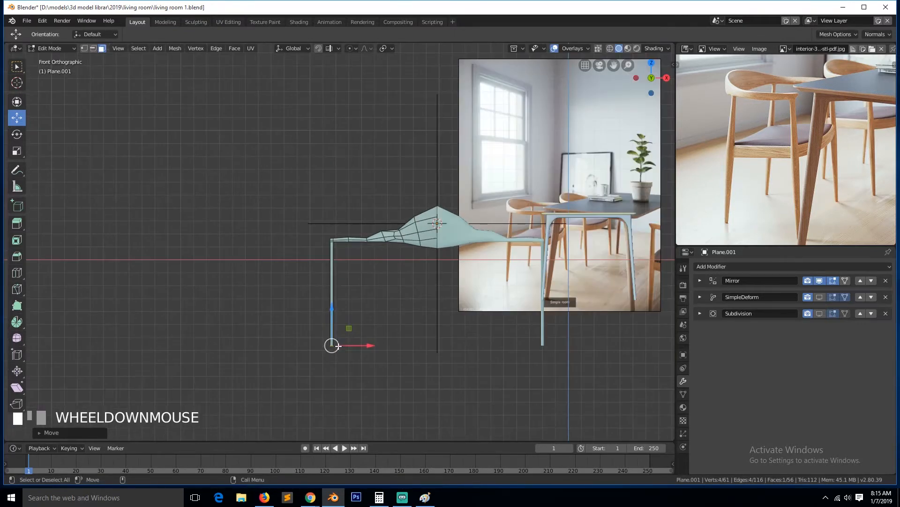
Raise the whole chair object along Z and move the leg's end face up to shorten the leg.
{"action": "key", "text": "Tab"}
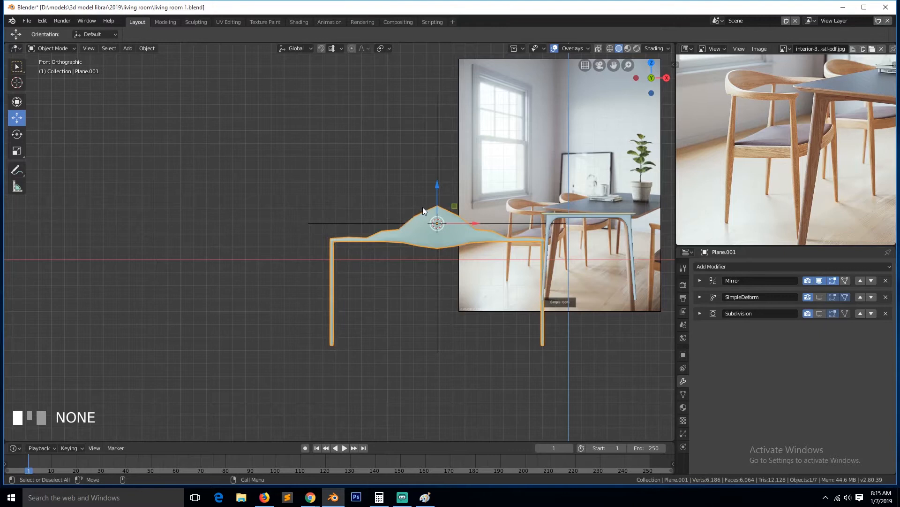
{"action": "key", "text": "Tab"}
{"action": "left_click_drag", "start_coordinate": [434, 199], "coordinate": [433, 182]}
{"action": "key", "text": "Tab"}
{"action": "left_click_drag", "start_coordinate": [338, 303], "coordinate": [336, 275]}
{"action": "key", "text": "Tab"}
Add a centred lengthwise loop cut running down the leg and along the arm, in Edit Mode with edge selection.
{"action": "scroll", "coordinate": [337, 273], "scroll_direction": "up", "scroll_amount": 2}
{"action": "middle_click_drag", "start_coordinate": [339, 272], "coordinate": [323, 197]}
{"action": "scroll", "coordinate": [379, 286], "scroll_direction": "up", "scroll_amount": 2}
{"action": "key", "text": "Tab"}
{"action": "scroll", "coordinate": [375, 277], "scroll_direction": "up", "scroll_amount": 3}
{"action": "key", "text": "alt+a"}
{"action": "key", "text": "2"}
{"action": "key", "text": "grave"}
{"action": "scroll", "coordinate": [323, 197], "scroll_direction": "up", "scroll_amount": 1}
{"action": "key", "text": "ctrl+r"}
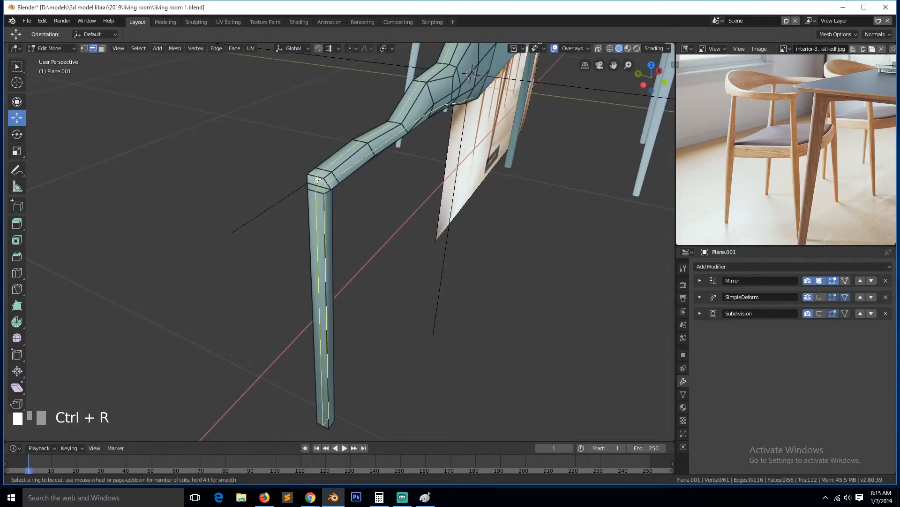
{"action": "left_click", "coordinate": [318, 178]}
{"action": "right_click", "coordinate": [396, 141]}
Select the lengthwise centre edges on the leg and its top corner and scale them outward along X to round the leg.
{"action": "key", "text": "grave"}
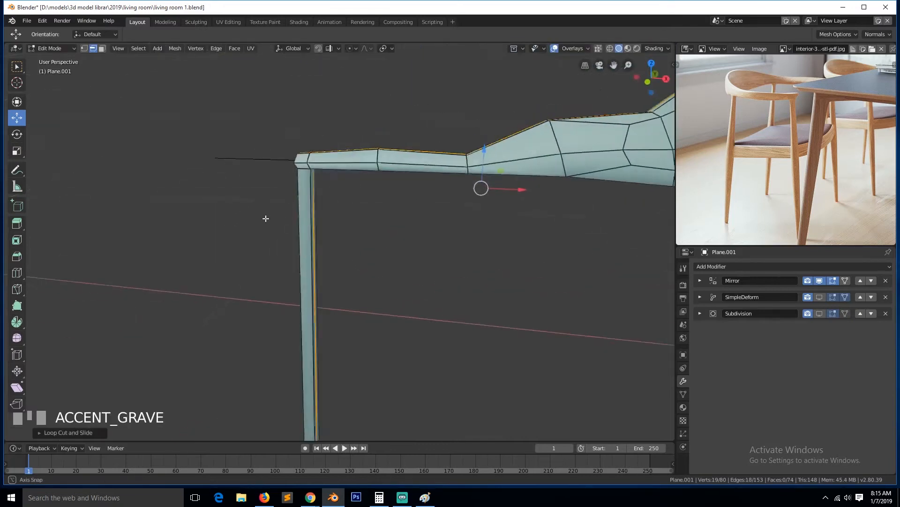
{"action": "middle_click_drag", "start_coordinate": [223, 175], "coordinate": [275, 213]}
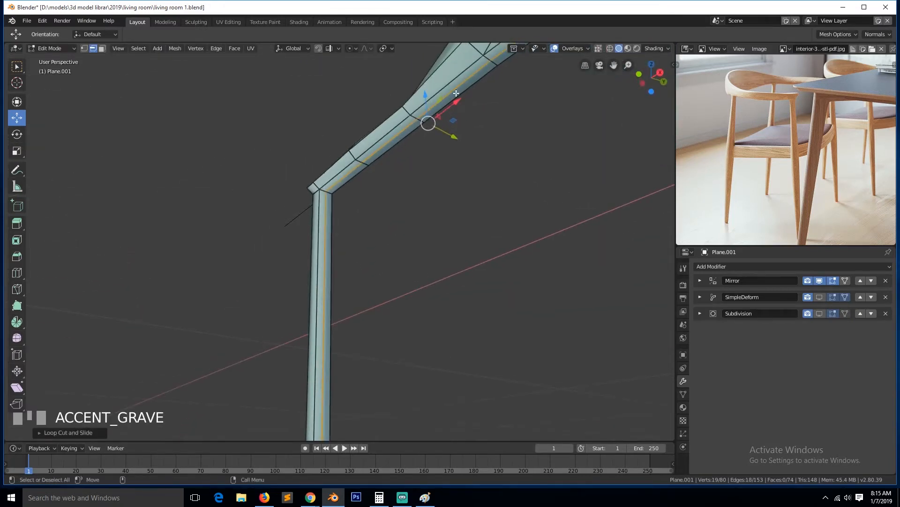
{"action": "left_click", "coordinate": [326, 212]}
{"action": "key", "text": "grave"}
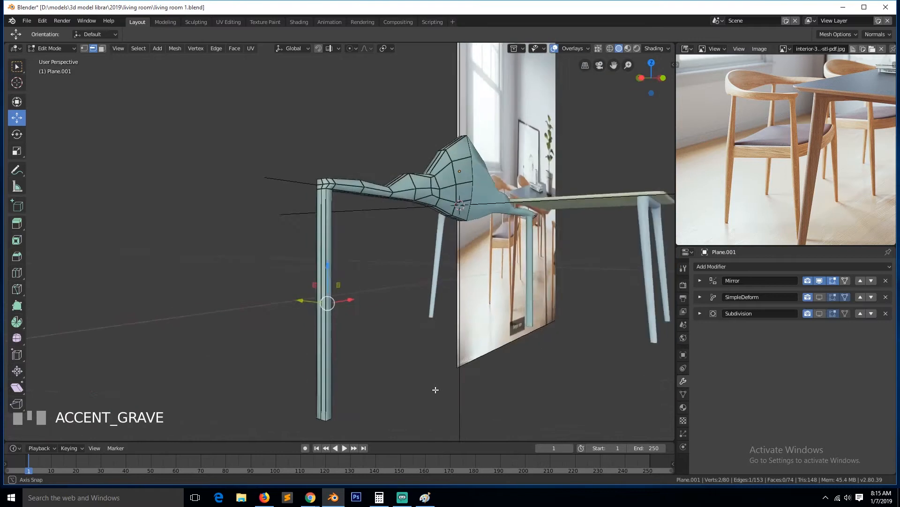
{"action": "left_click", "coordinate": [326, 236], "text": "shift"}
{"action": "key", "text": "grave"}
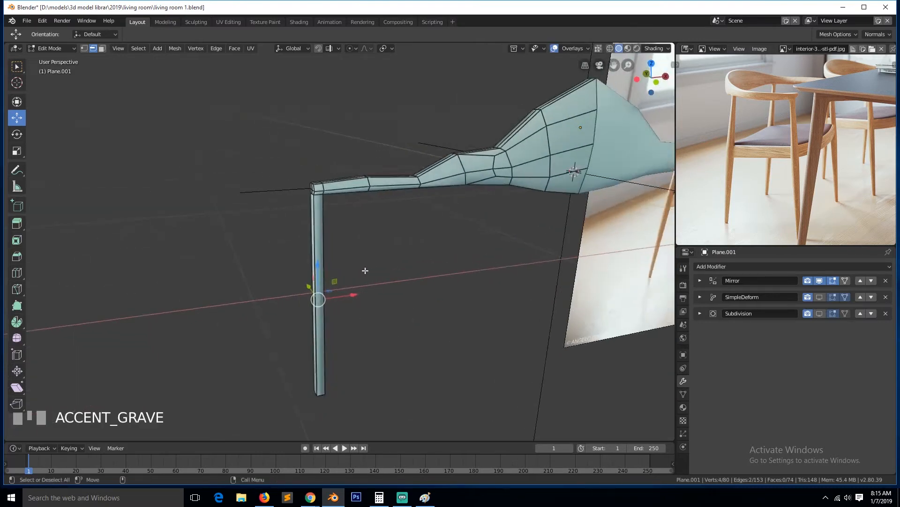
{"action": "scroll", "coordinate": [413, 281], "scroll_direction": "up", "scroll_amount": 3}
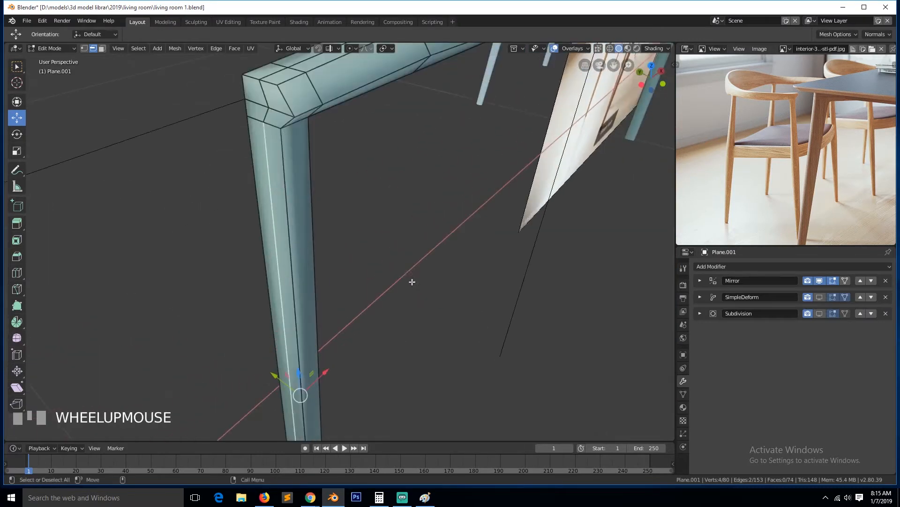
{"action": "left_click", "coordinate": [265, 107], "text": "shift"}
{"action": "key", "text": "s"}
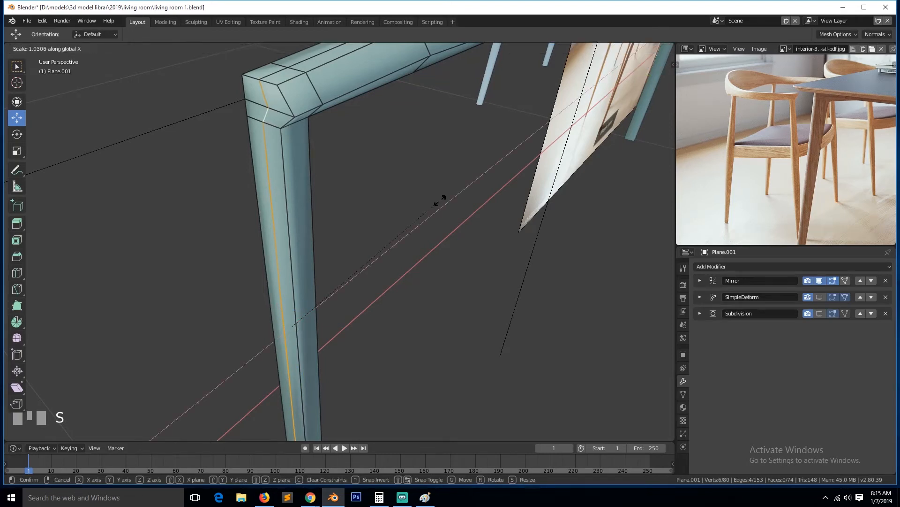
{"action": "left_click", "coordinate": [542, 135]}
Select a lengthwise edge on the leg's inner side and edge-slide it to adjust the leg's cross-section.
{"action": "scroll", "coordinate": [442, 238], "scroll_direction": "down", "scroll_amount": 2}
{"action": "key", "text": "grave"}
{"action": "scroll", "coordinate": [382, 94], "scroll_direction": "down", "scroll_amount": 2}
{"action": "key", "text": "grave"}
{"action": "left_click", "coordinate": [287, 250]}
{"action": "key", "text": "a"}
{"action": "left_click", "coordinate": [297, 244]}
{"action": "key", "text": "a"}
{"action": "left_click", "coordinate": [319, 265]}
{"action": "key", "text": "g"}
{"action": "key", "text": "g"}
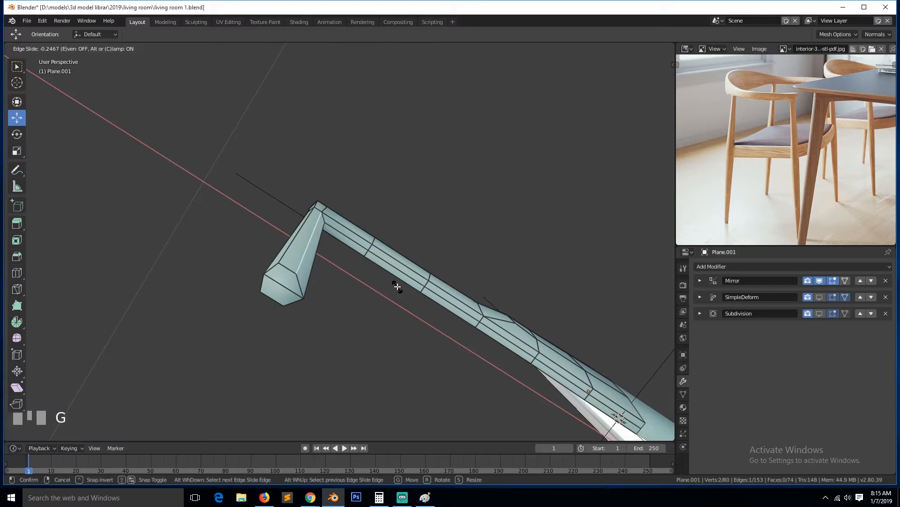
{"action": "left_click", "coordinate": [398, 286]}
Slide the leg's lengthwise edge once more to even out the spacing around the leg.
{"action": "key", "text": "g"}
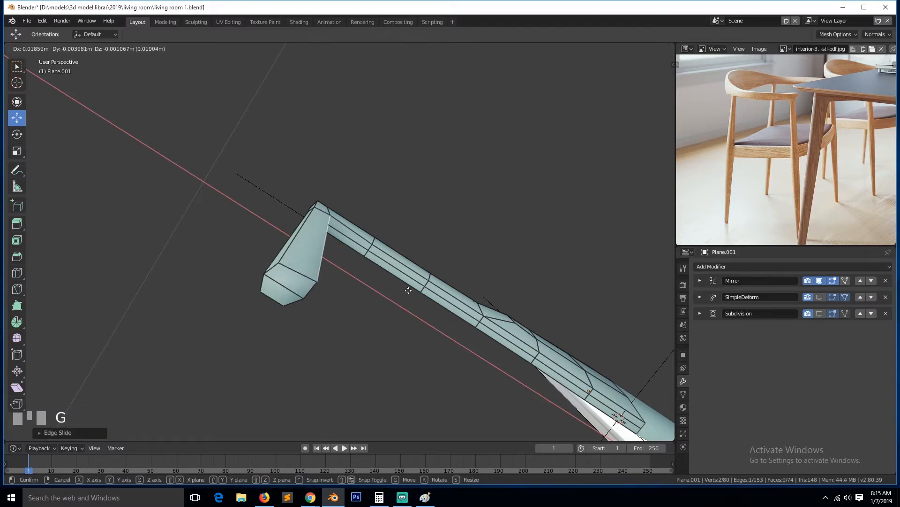
{"action": "right_click", "coordinate": [409, 291]}
{"action": "left_click", "coordinate": [400, 325]}
{"action": "key", "text": "g"}
{"action": "key", "text": "g"}
{"action": "left_click", "coordinate": [402, 324]}
{"action": "key", "text": "grave"}
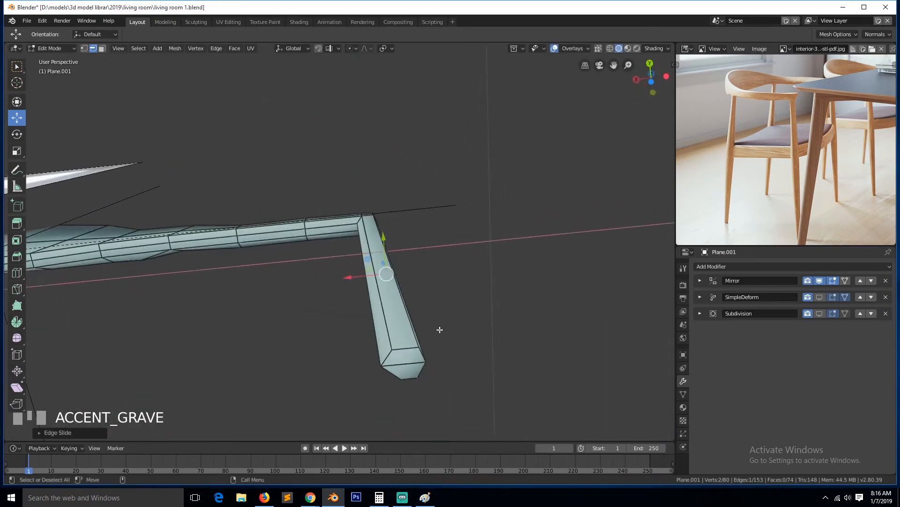
{"action": "left_click", "coordinate": [390, 329]}
Add a loop cut around the middle of the leg in front view and scale it up about 1.5 times.
{"action": "key", "text": "grave"}
{"action": "key", "text": "KP_1"}
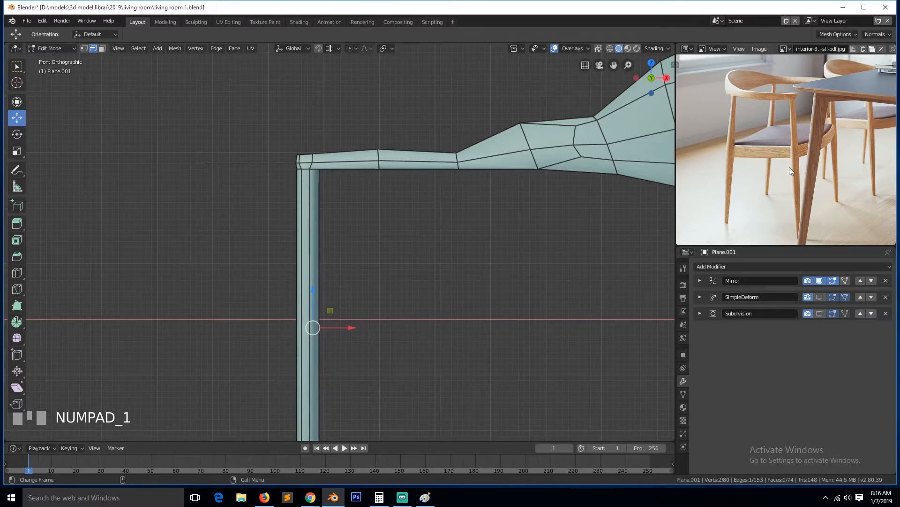
{"action": "key", "text": "ctrl+r"}
{"action": "left_click", "coordinate": [318, 350]}
{"action": "left_click", "coordinate": [316, 345]}
{"action": "scroll", "coordinate": [363, 333], "scroll_direction": "down", "scroll_amount": 2}
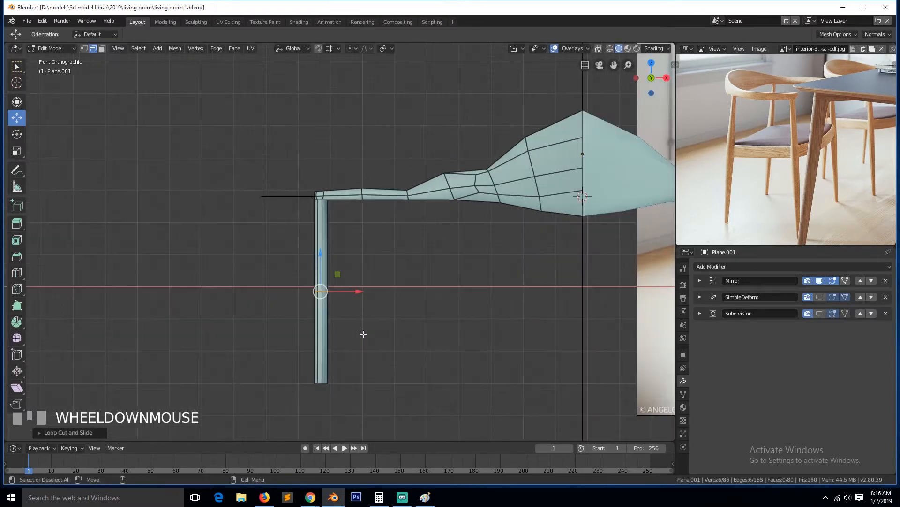
{"action": "key", "text": "s"}
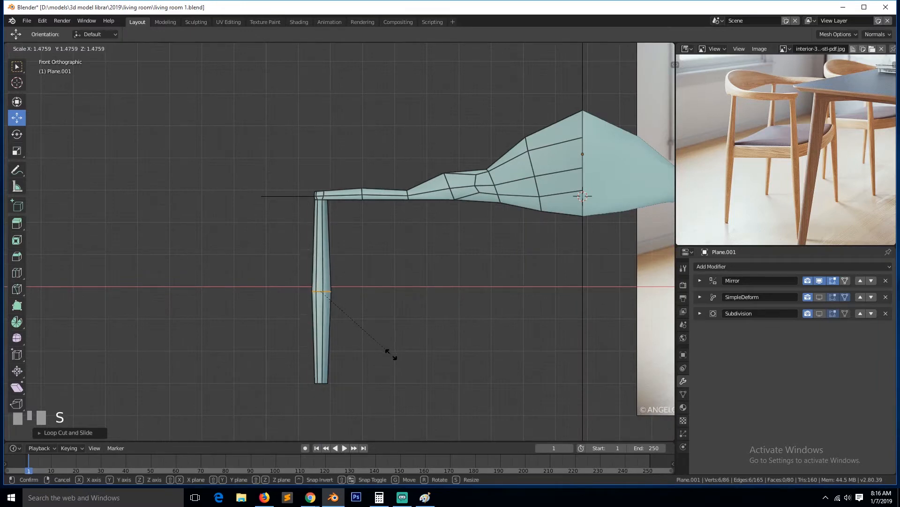
{"action": "left_click", "coordinate": [397, 362]}
Return to Object Mode and turn on viewport display of the Subdivision and SimpleDeform modifiers to check the curved chair.
{"action": "key", "text": "Tab"}
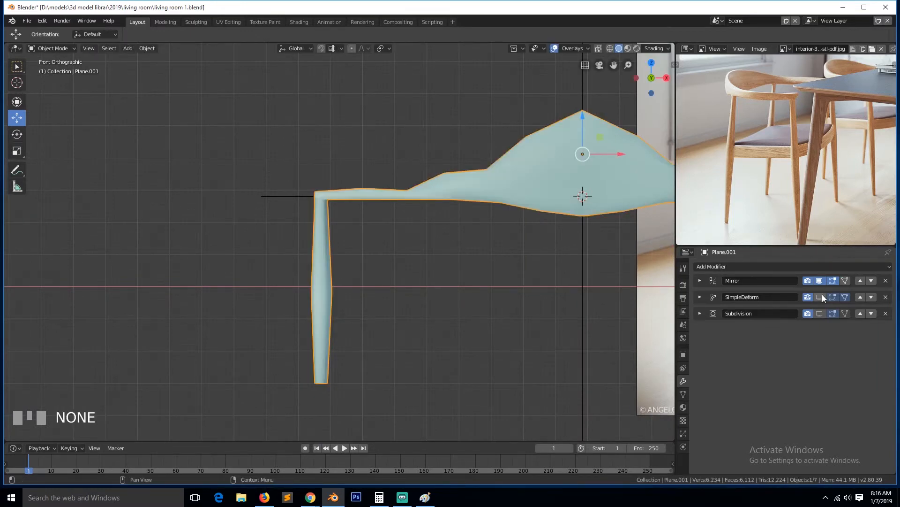
{"action": "left_click", "coordinate": [819, 313]}
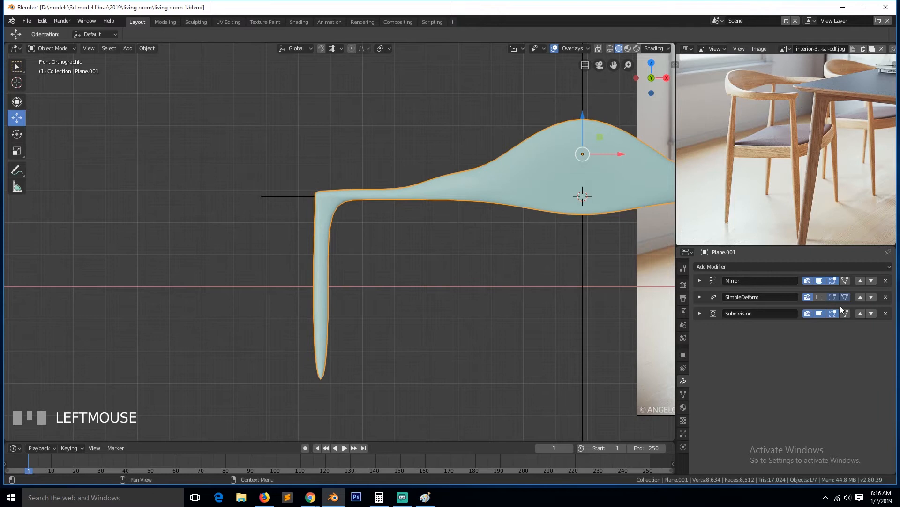
{"action": "left_click", "coordinate": [819, 297]}
{"action": "middle_click_drag", "start_coordinate": [450, 261], "coordinate": [550, 291]}
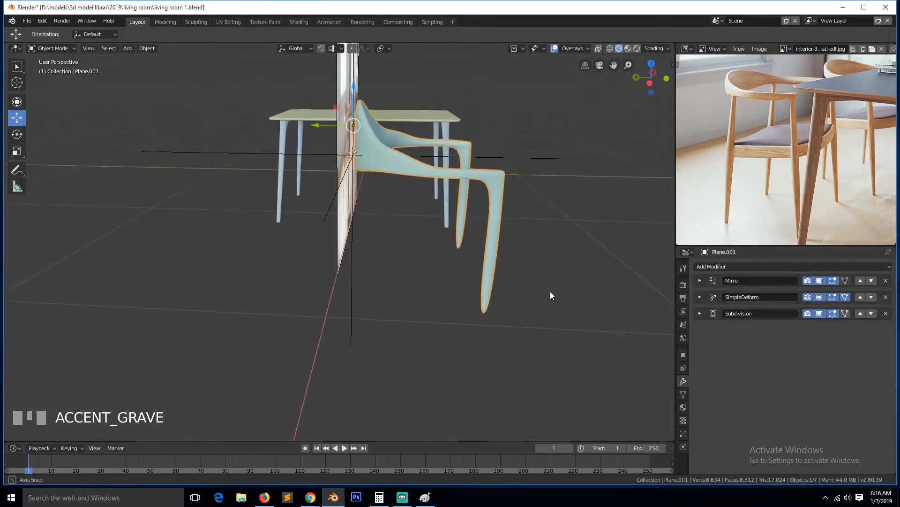
{"action": "scroll", "coordinate": [551, 291], "scroll_direction": "up", "scroll_amount": 1}
{"action": "left_click_drag", "start_coordinate": [614, 66], "coordinate": [549, 50]}
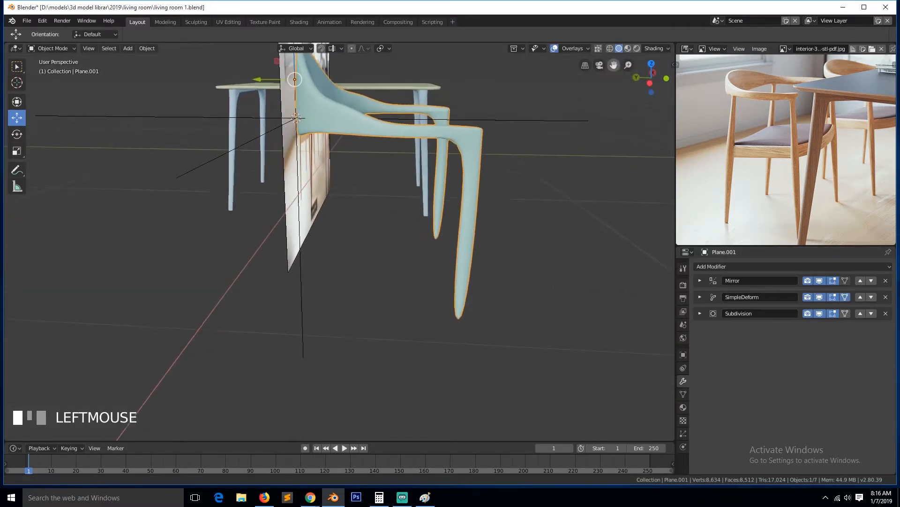
Add a loop cut near the top of the leg in Edit Mode and scale it down to about 0.8.
{"action": "key", "text": "Tab"}
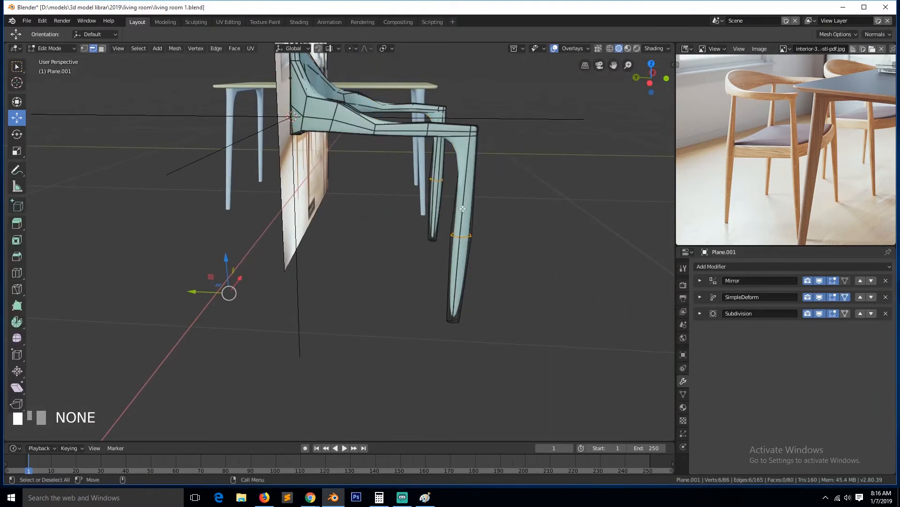
{"action": "key", "text": "ctrl+r"}
{"action": "left_click", "coordinate": [471, 165]}
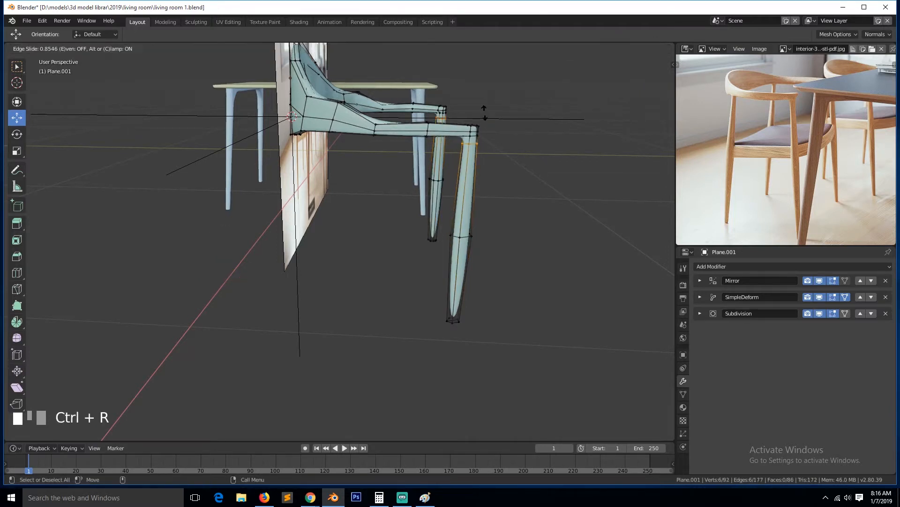
{"action": "left_click", "coordinate": [485, 113]}
{"action": "key", "text": "s"}
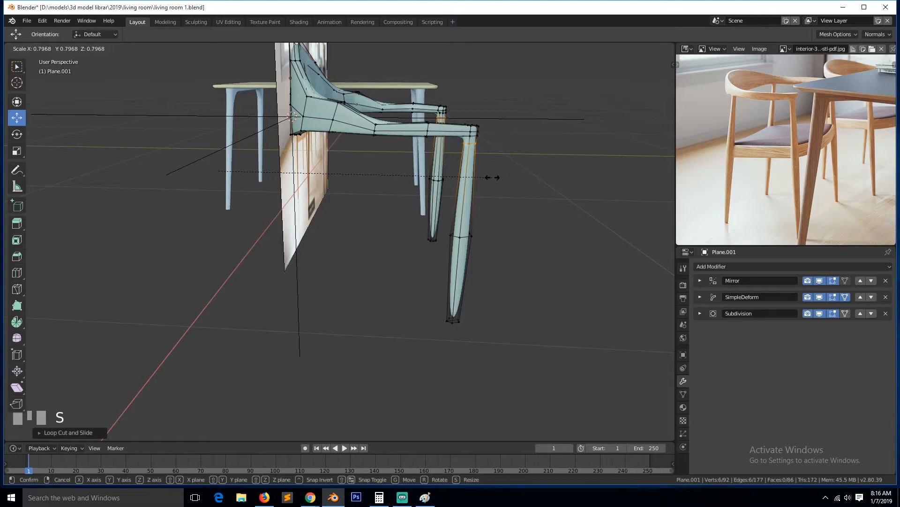
{"action": "left_click", "coordinate": [490, 178]}
Add a loop cut around the lower leg and slide it close to the foot.
{"action": "key", "text": "ctrl+r"}
{"action": "left_click", "coordinate": [463, 285]}
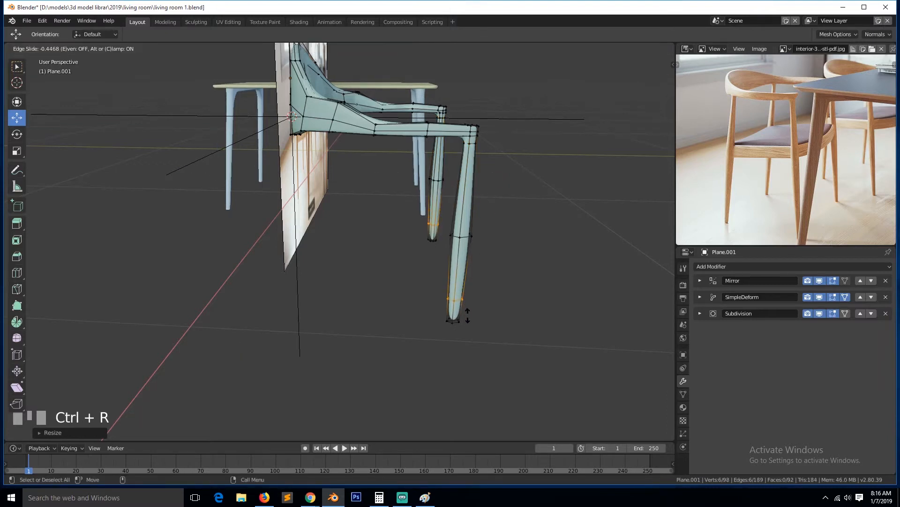
{"action": "left_click", "coordinate": [473, 335]}
Select all vertices at the foot in wireframe, scale them down to about 0.7, restore solid shading in Object Mode and save the file.
{"action": "key", "text": "z"}
{"action": "key", "text": "a"}
{"action": "key", "text": "c"}
{"action": "left_click", "coordinate": [454, 318]}
{"action": "right_click", "coordinate": [454, 320]}
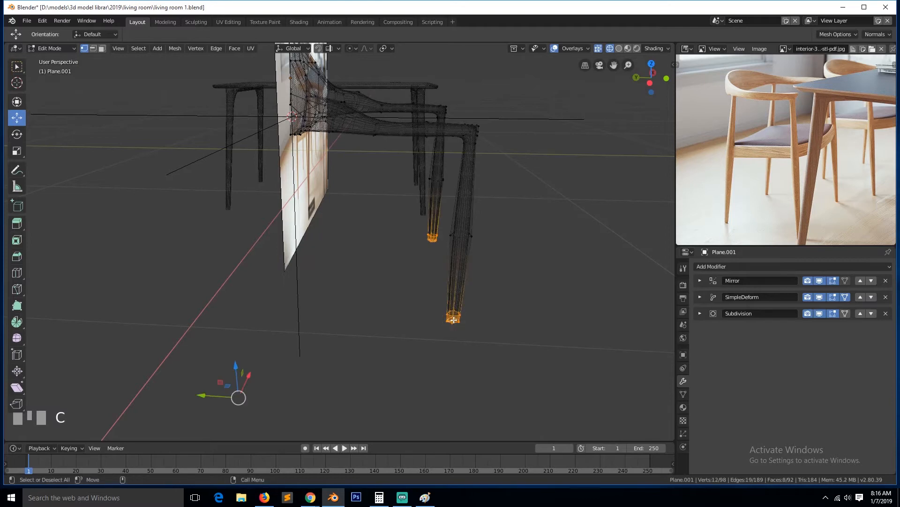
{"action": "key", "text": "s"}
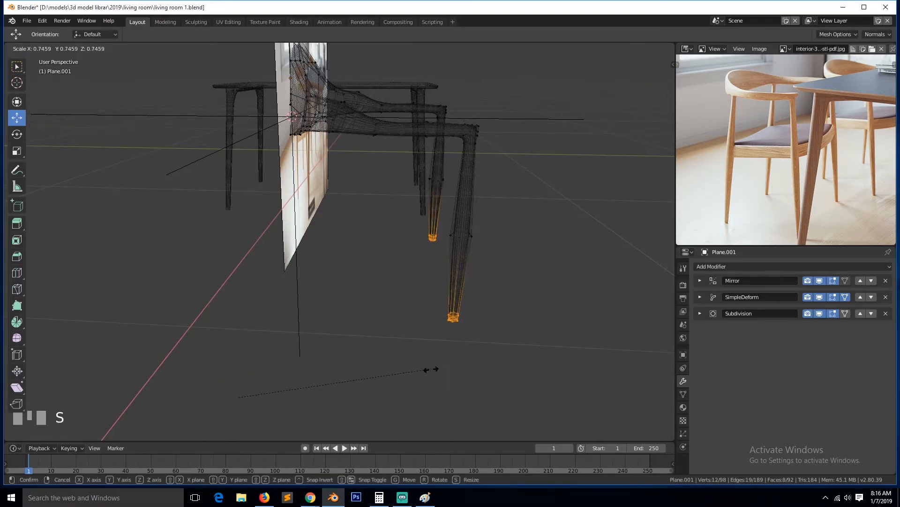
{"action": "left_click", "coordinate": [413, 375]}
{"action": "key", "text": "Tab"}
{"action": "key", "text": "shift+z"}
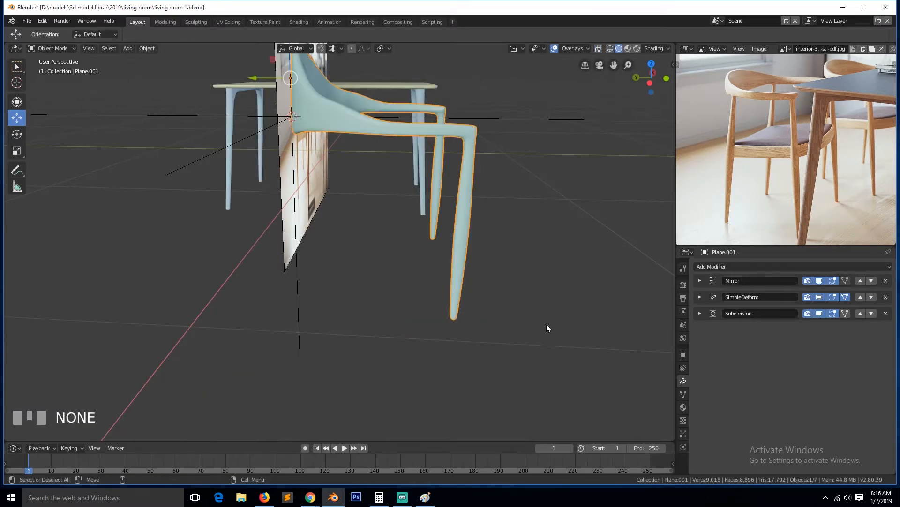
{"action": "key", "text": "ctrl+s"}
Examine the arm-to-leg corner and the backrest's lower edge from several angles in Edit Mode, picking a vertex on that edge.
{"action": "key", "text": "grave"}
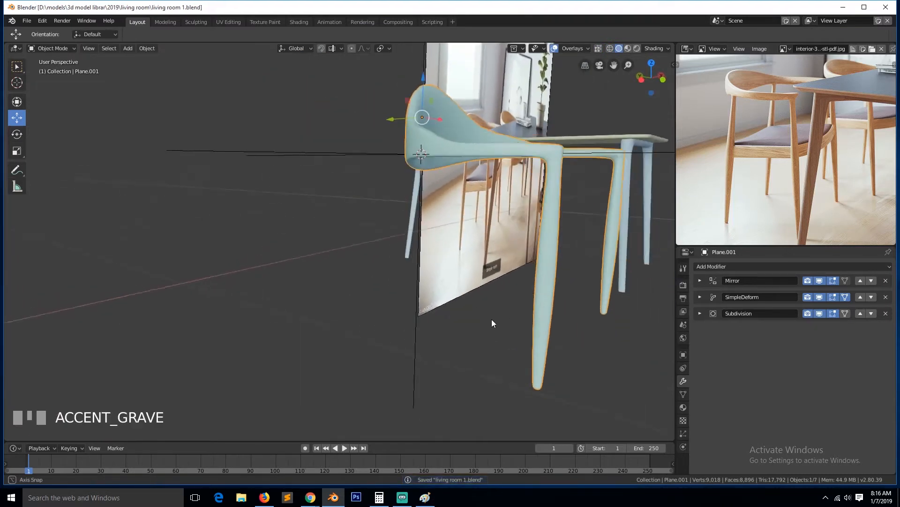
{"action": "middle_click_drag", "start_coordinate": [469, 307], "coordinate": [350, 272]}
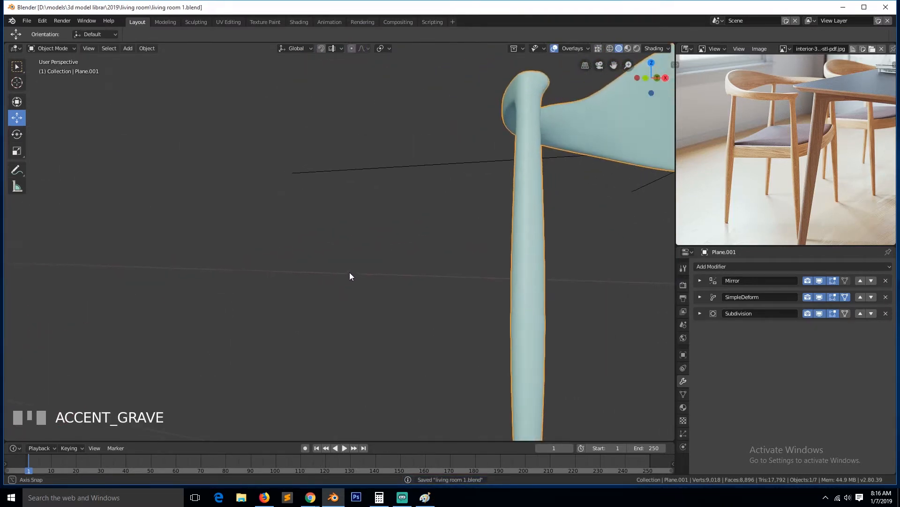
{"action": "middle_click_drag", "start_coordinate": [478, 232], "coordinate": [467, 269]}
{"action": "key", "text": "Tab"}
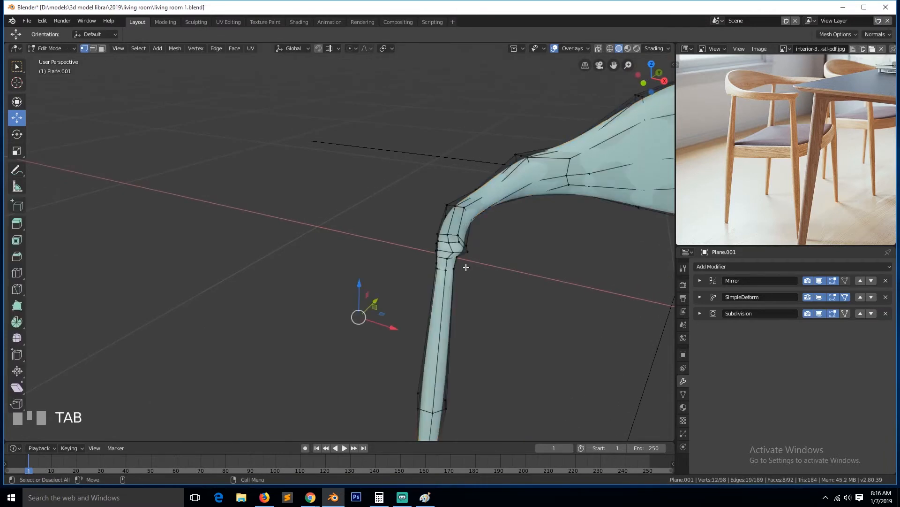
{"action": "scroll", "coordinate": [466, 270], "scroll_direction": "up", "scroll_amount": 2}
{"action": "key", "text": "grave"}
{"action": "key", "text": "alt+a"}
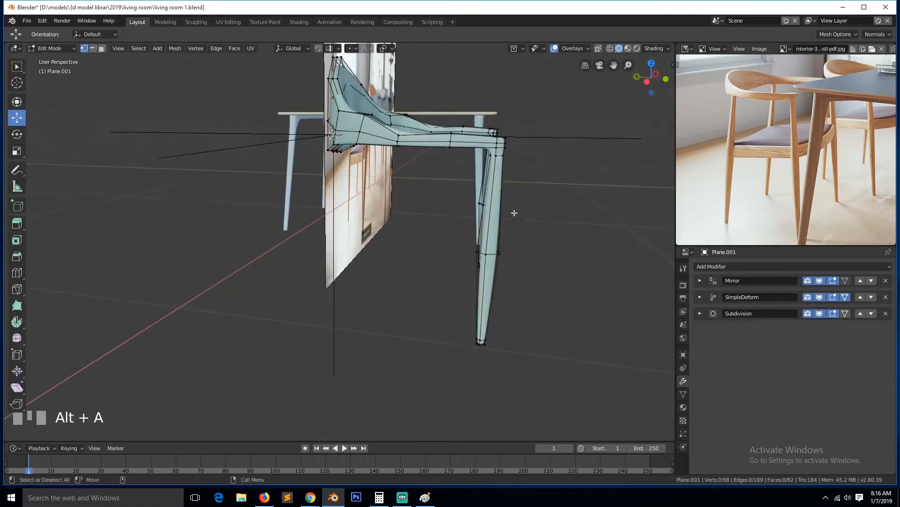
{"action": "key", "text": "grave"}
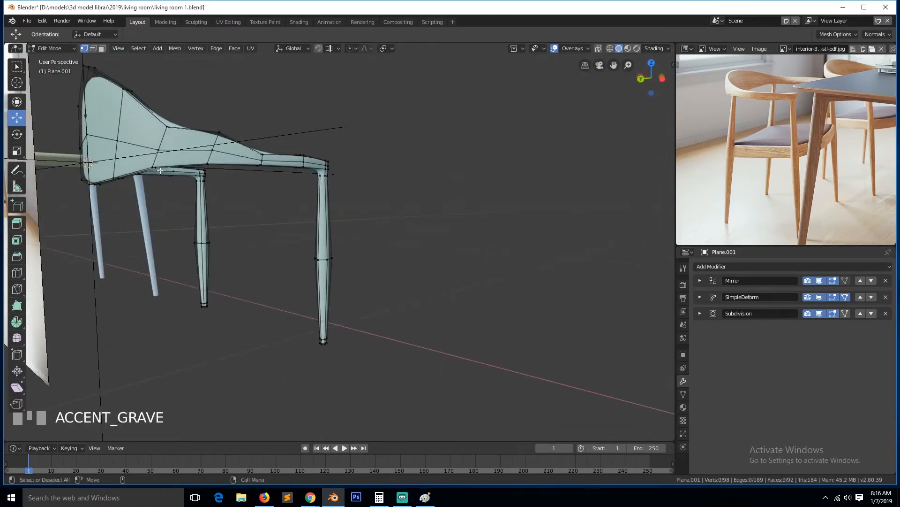
{"action": "left_click", "coordinate": [149, 169]}
{"action": "left_click", "coordinate": [121, 172]}
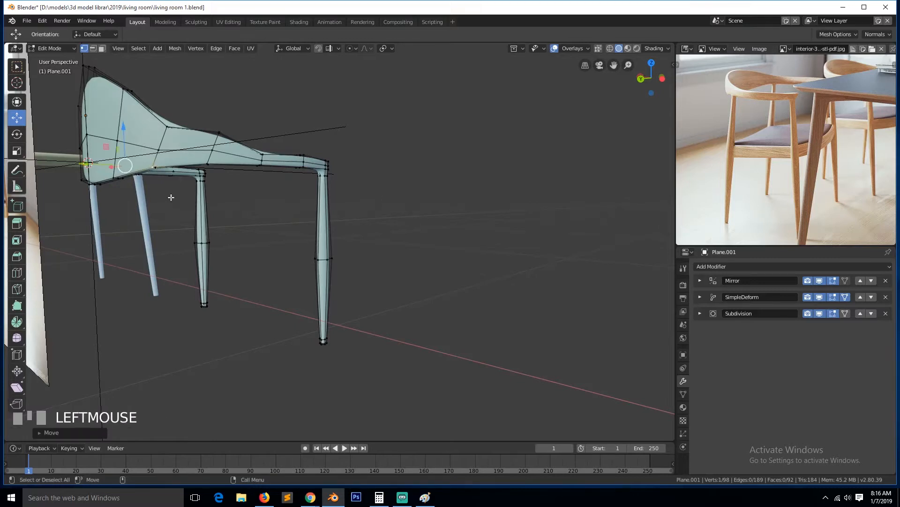
Turn off viewport display of the Subdivision and SimpleDeform modifiers in Object Mode and save the file.
{"action": "key", "text": "Tab"}
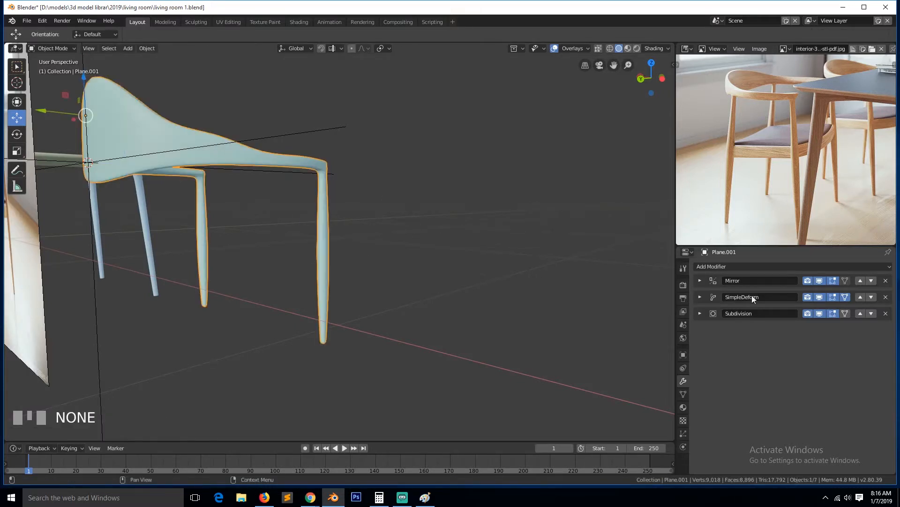
{"action": "left_click", "coordinate": [819, 313]}
{"action": "left_click", "coordinate": [819, 297]}
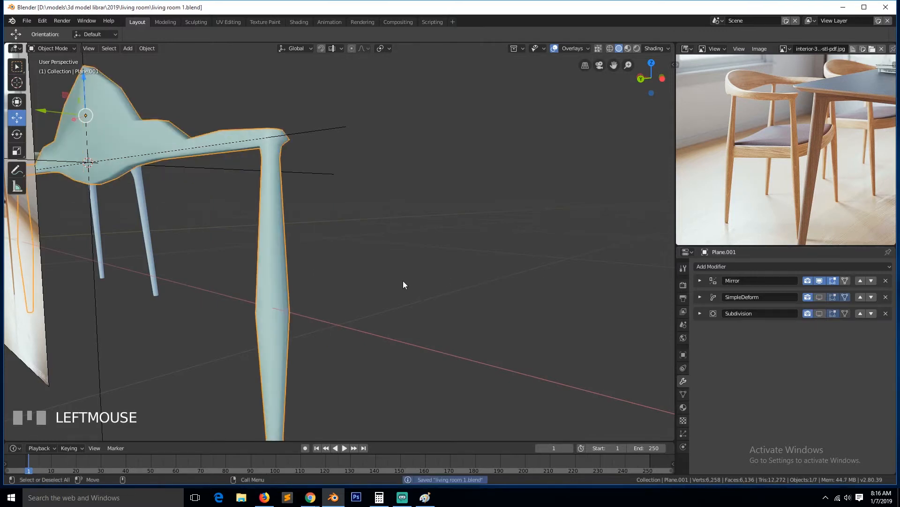
{"action": "key", "text": "KP_3"}
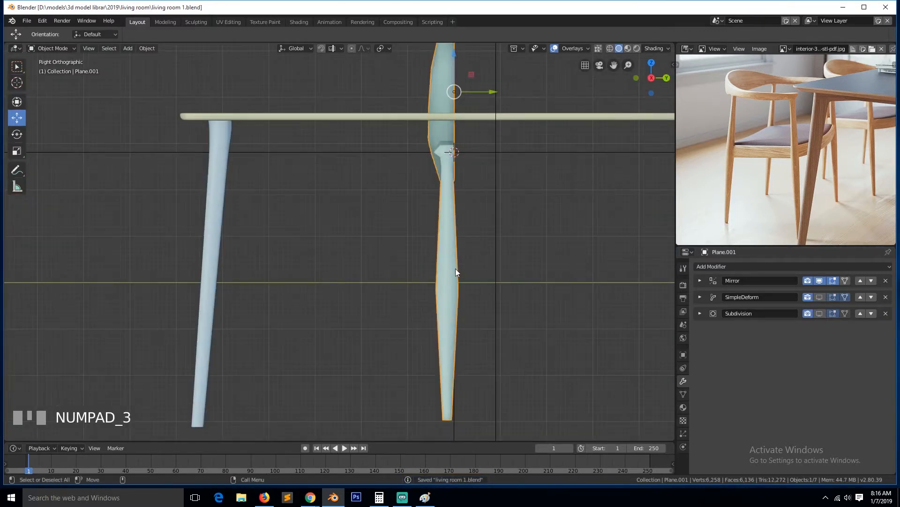
{"action": "scroll", "coordinate": [452, 269], "scroll_direction": "down", "scroll_amount": 3}
{"action": "key", "text": "grave"}
{"action": "middle_click_drag", "start_coordinate": [427, 287], "coordinate": [539, 195]}
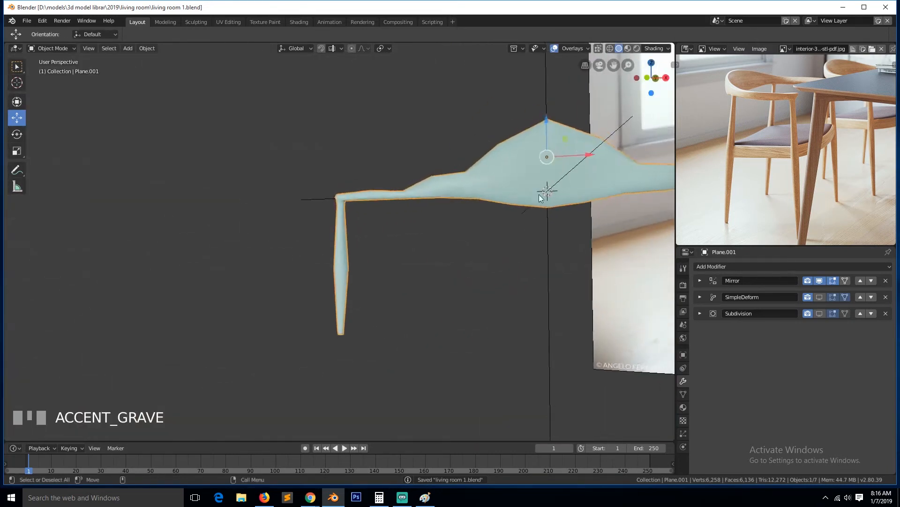
Examine the vertices and edge flow along the backrest's lower edge from several angles in Edit Mode.
{"action": "key", "text": "Tab"}
{"action": "key", "text": "alt+a"}
{"action": "left_click", "coordinate": [510, 218]}
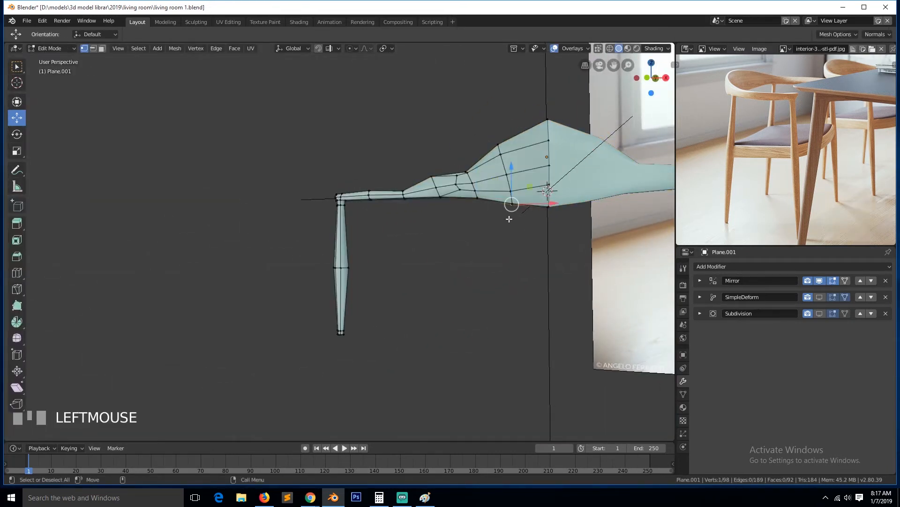
{"action": "key", "text": "KP_Decimal"}
{"action": "scroll", "coordinate": [432, 310], "scroll_direction": "down", "scroll_amount": 2}
{"action": "key", "text": "grave"}
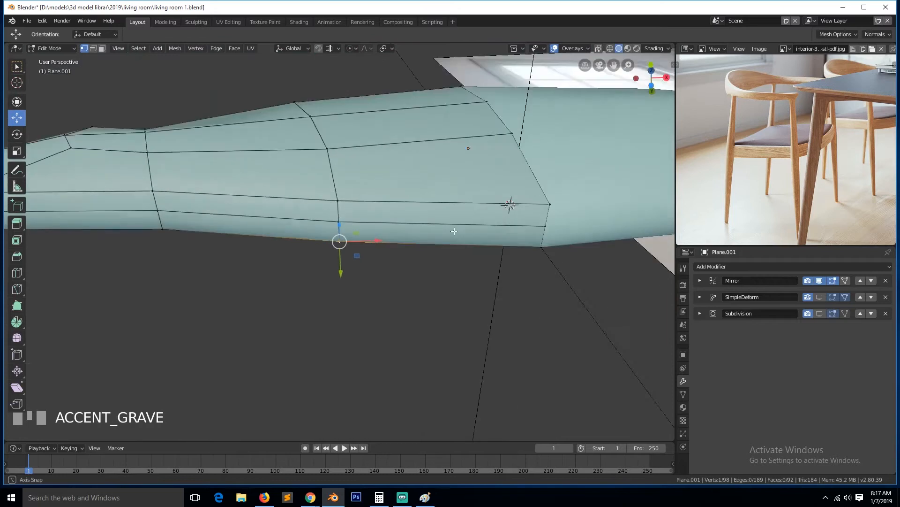
{"action": "key", "text": "alt+a"}
{"action": "scroll", "coordinate": [454, 231], "scroll_direction": "down", "scroll_amount": 2}
{"action": "key", "text": "grave"}
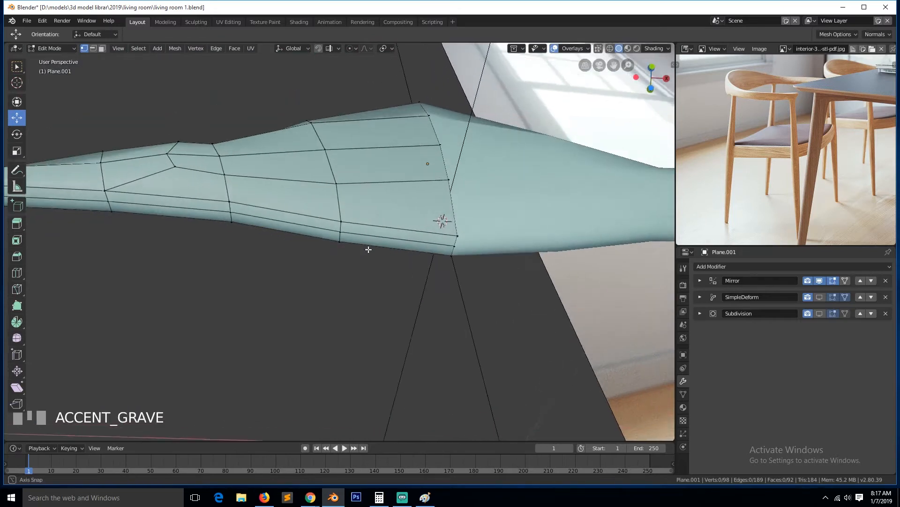
{"action": "left_click", "coordinate": [230, 211]}
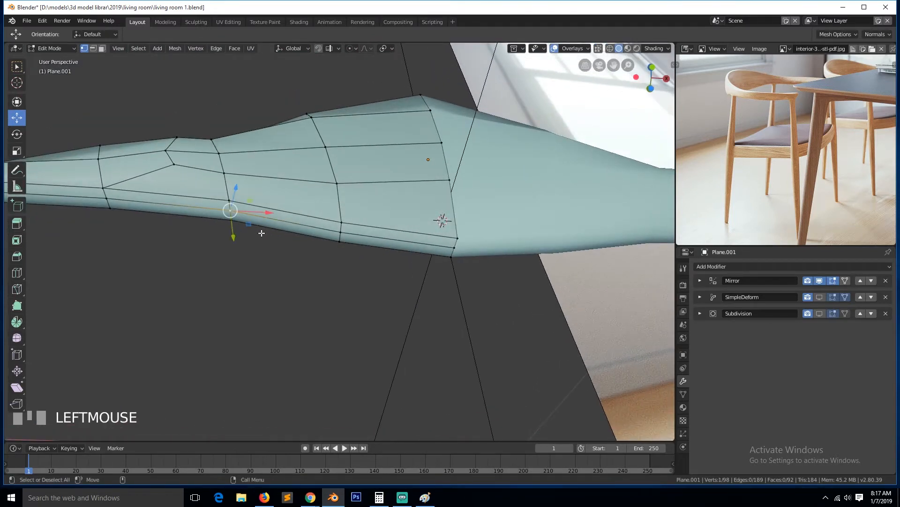
{"action": "key", "text": "KP_Decimal"}
{"action": "scroll", "coordinate": [262, 233], "scroll_direction": "down", "scroll_amount": 4}
{"action": "key", "text": "alt+a"}
{"action": "scroll", "coordinate": [264, 234], "scroll_direction": "down", "scroll_amount": 2}
{"action": "key", "text": "grave"}
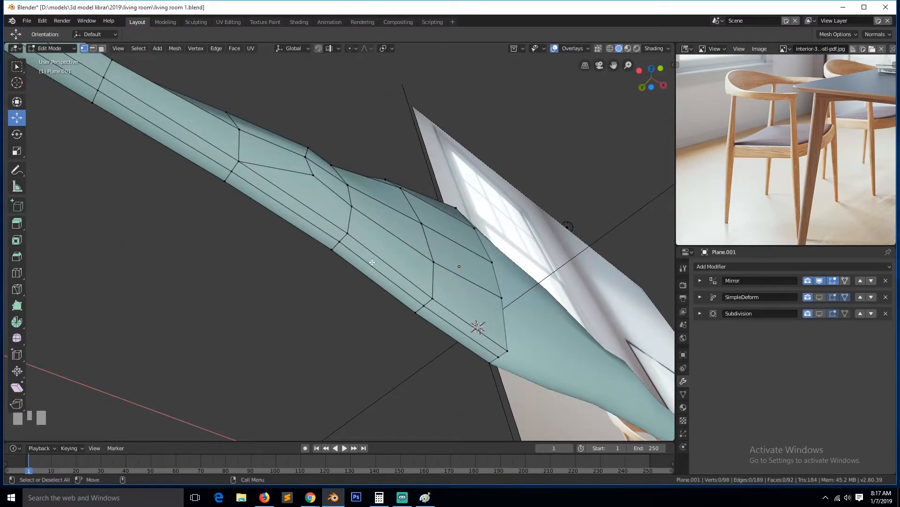
Bevel the two short edges crossing the underside where the backrest narrows into the arm.
{"action": "scroll", "coordinate": [372, 262], "scroll_direction": "up", "scroll_amount": 2}
{"action": "left_click", "coordinate": [344, 237]}
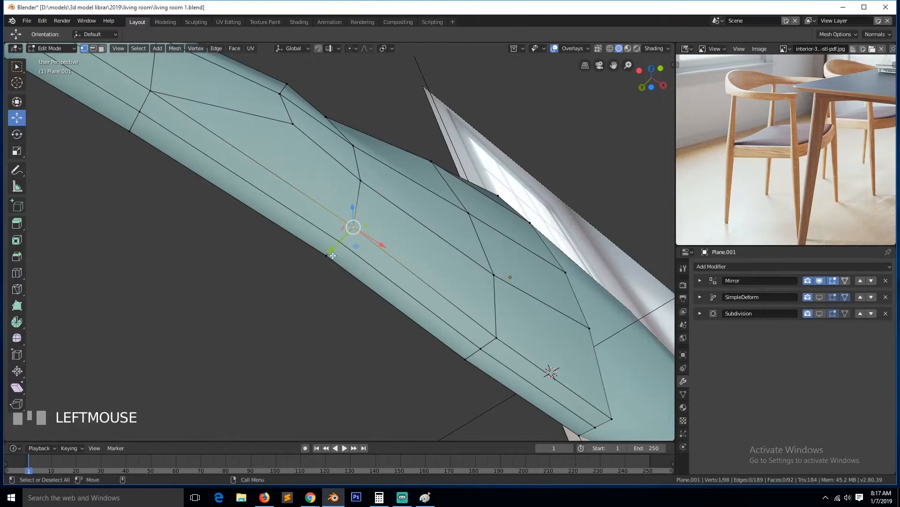
{"action": "key", "text": "2"}
{"action": "left_click", "coordinate": [331, 253]}
{"action": "left_click", "coordinate": [347, 233], "text": "shift"}
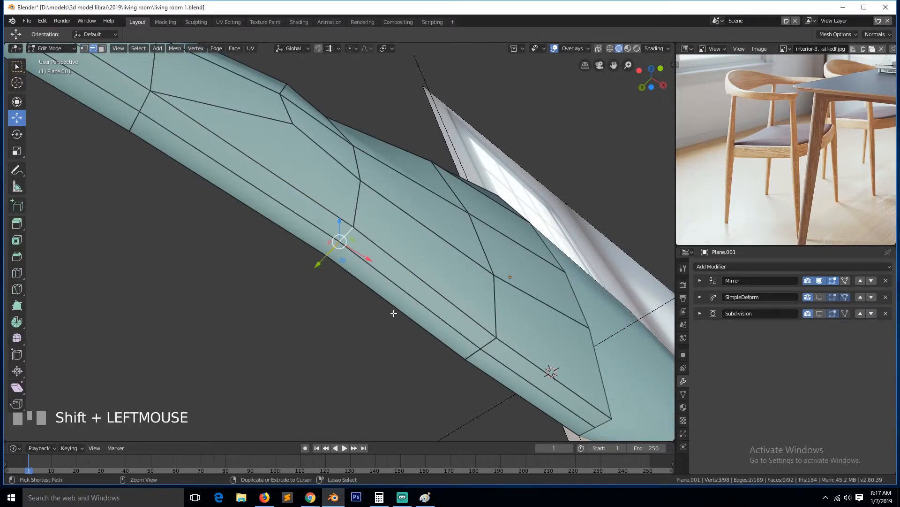
{"action": "key", "text": "ctrl+b"}
{"action": "left_click", "coordinate": [416, 346]}
{"action": "key", "text": "alt+a"}
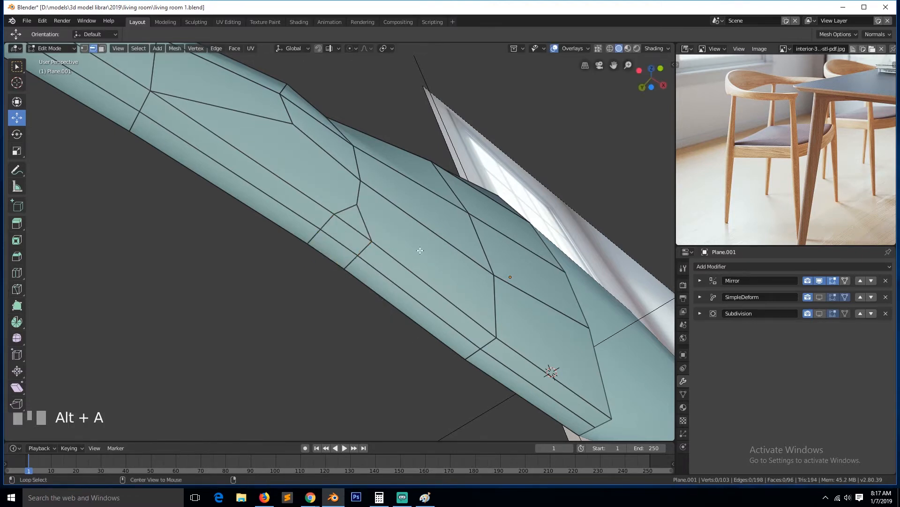
Merge the bevel's tip vertex with the vertex directly above it on the backrest's face, using At Last.
{"action": "key", "text": "grave"}
{"action": "key", "text": "1"}
{"action": "left_click", "coordinate": [346, 197]}
{"action": "left_click", "coordinate": [346, 196], "text": "shift"}
{"action": "key", "text": "w"}
{"action": "left_click", "coordinate": [346, 183], "text": "shift"}
{"action": "key", "text": "m"}
{"action": "left_click", "coordinate": [344, 193]}
{"action": "key", "text": "ctrl+z"}
{"action": "key", "text": "m"}
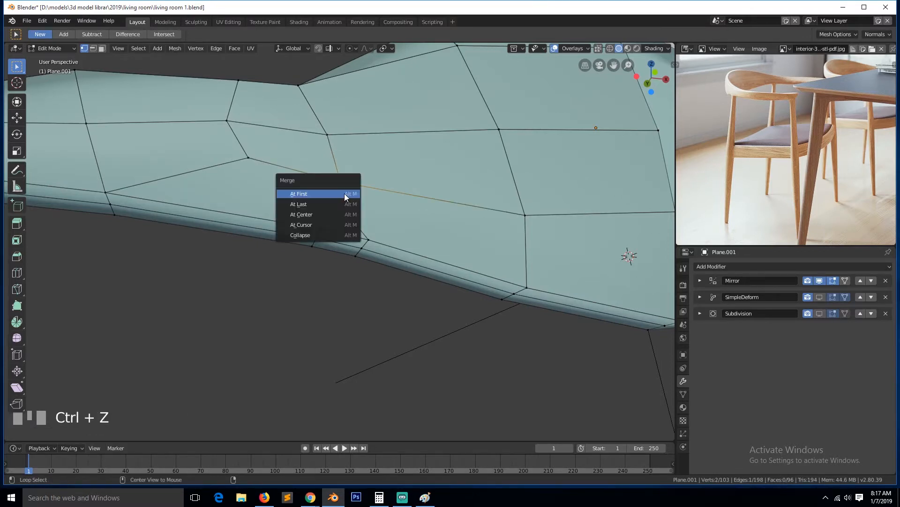
{"action": "left_click", "coordinate": [345, 204]}
Connect the bevel's outer corner vertex to the pole vertex on the arm side and dissolve the adjacent diagonal edge.
{"action": "key", "text": "a"}
{"action": "key", "text": "a"}
{"action": "left_click", "coordinate": [322, 228]}
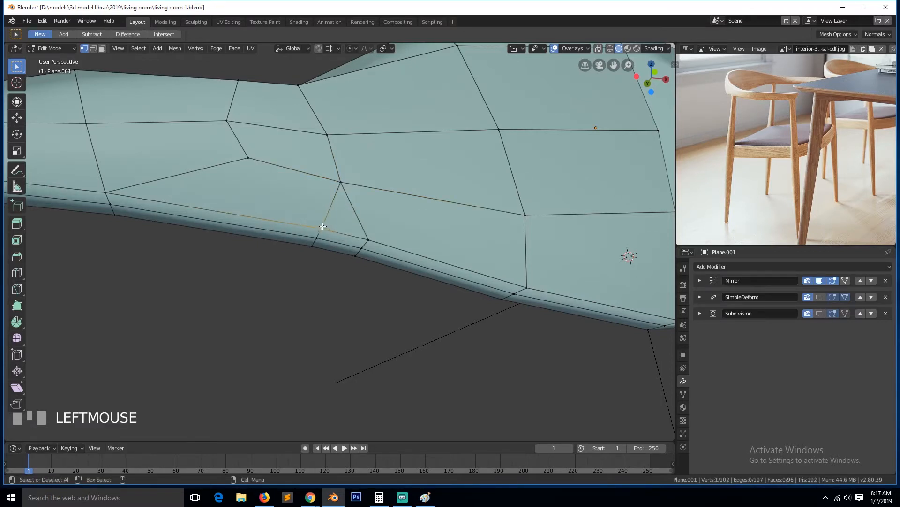
{"action": "left_click", "coordinate": [248, 158], "text": "shift"}
{"action": "key", "text": "j"}
{"action": "key", "text": "alt+a"}
{"action": "key", "text": "grave"}
{"action": "middle_click_drag", "start_coordinate": [297, 215], "coordinate": [325, 228]}
{"action": "left_click", "coordinate": [325, 228]}
{"action": "key", "text": "ctrl+x"}
{"action": "scroll", "coordinate": [305, 253], "scroll_direction": "down", "scroll_amount": 2}
Merge the bevel's tip vertex with the vertex above it on the backrest's opposite face.
{"action": "key", "text": "grave"}
{"action": "middle_click_drag", "start_coordinate": [280, 258], "coordinate": [463, 273]}
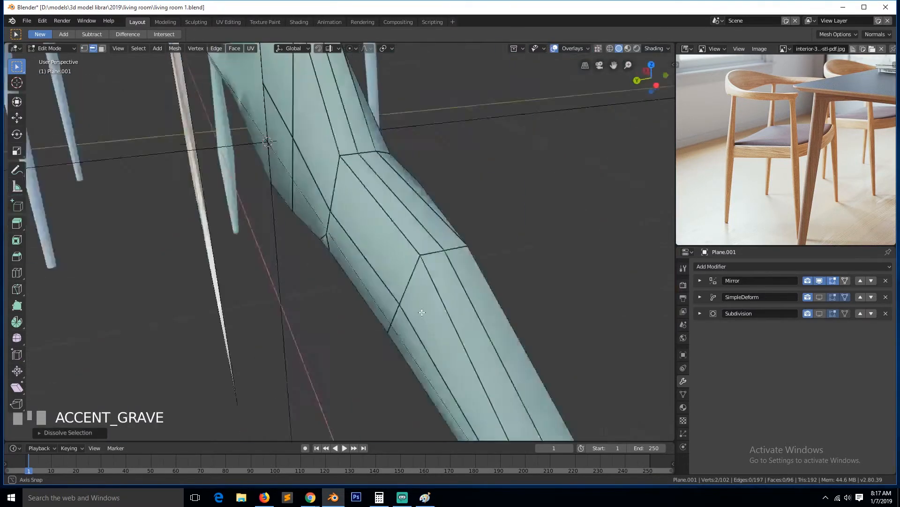
{"action": "key", "text": "1"}
{"action": "left_click", "coordinate": [353, 193]}
{"action": "left_click", "coordinate": [338, 226], "text": "shift"}
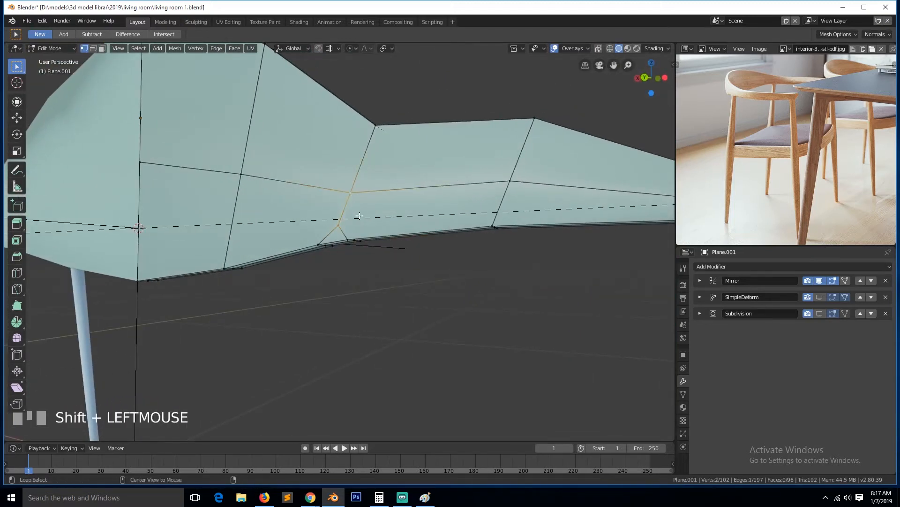
{"action": "key", "text": "m"}
{"action": "left_click", "coordinate": [360, 215]}
{"action": "key", "text": "alt+a"}
Scale the two middle vertices of the beveled underside patch apart to about 1.49.
{"action": "key", "text": "grave"}
{"action": "middle_click_drag", "start_coordinate": [388, 230], "coordinate": [314, 243]}
{"action": "scroll", "coordinate": [314, 242], "scroll_direction": "up", "scroll_amount": 2}
{"action": "left_click", "coordinate": [358, 242]}
{"action": "key", "text": "s"}
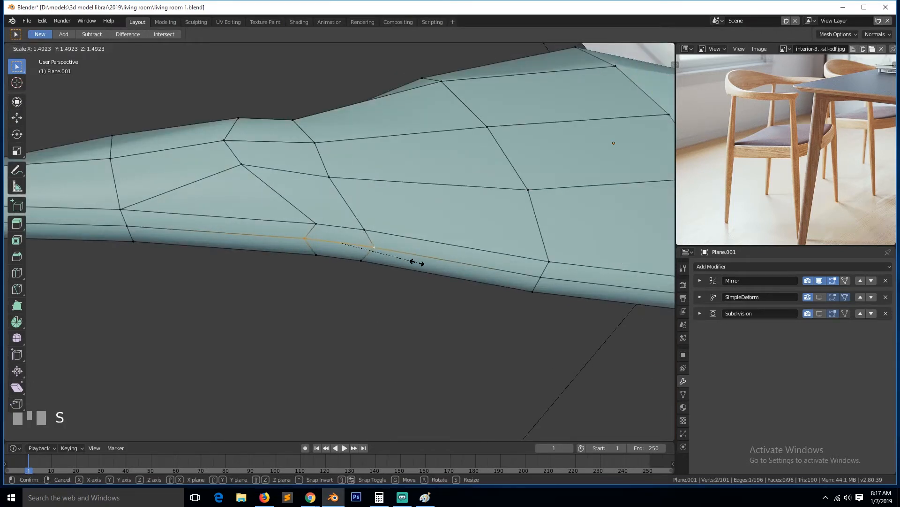
{"action": "left_click", "coordinate": [417, 263]}
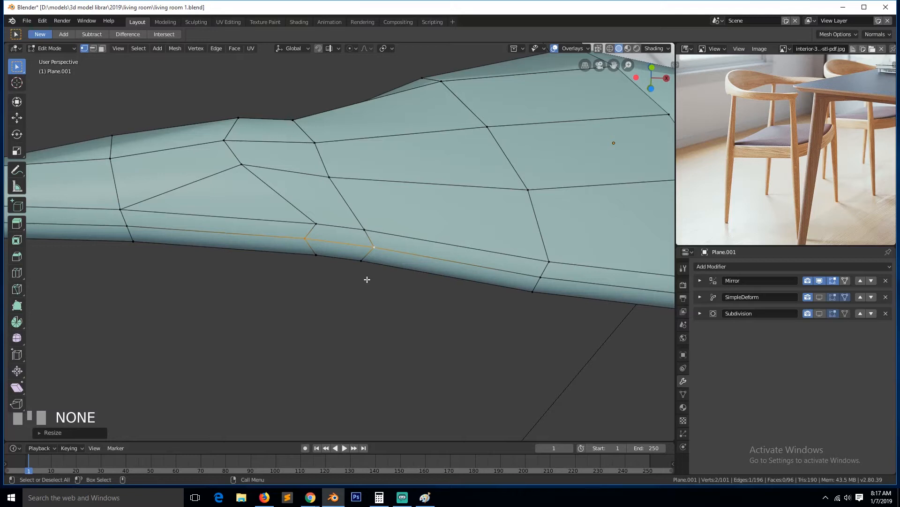
Scale the two underside patch faces along X to about 0.74 and rotate them level in front view.
{"action": "key", "text": "3"}
{"action": "left_click", "coordinate": [349, 239]}
{"action": "left_click", "coordinate": [356, 252], "text": "shift"}
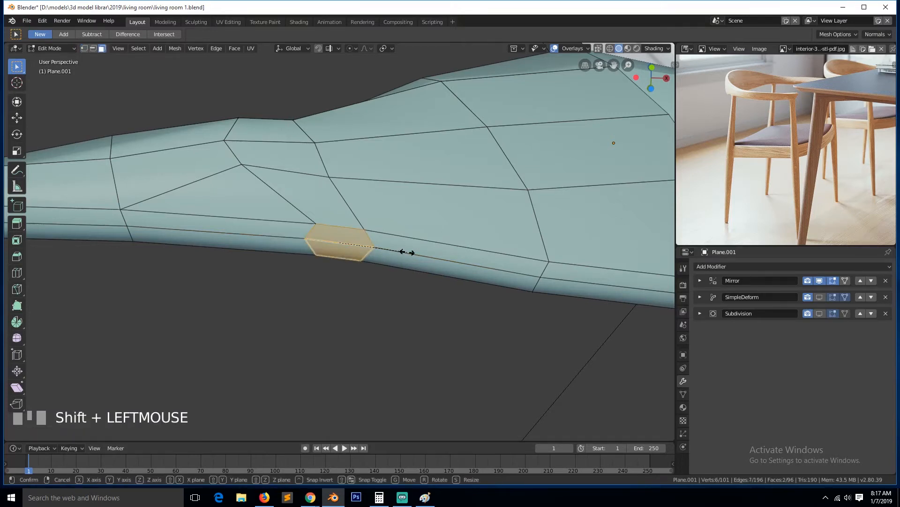
{"action": "key", "text": "s"}
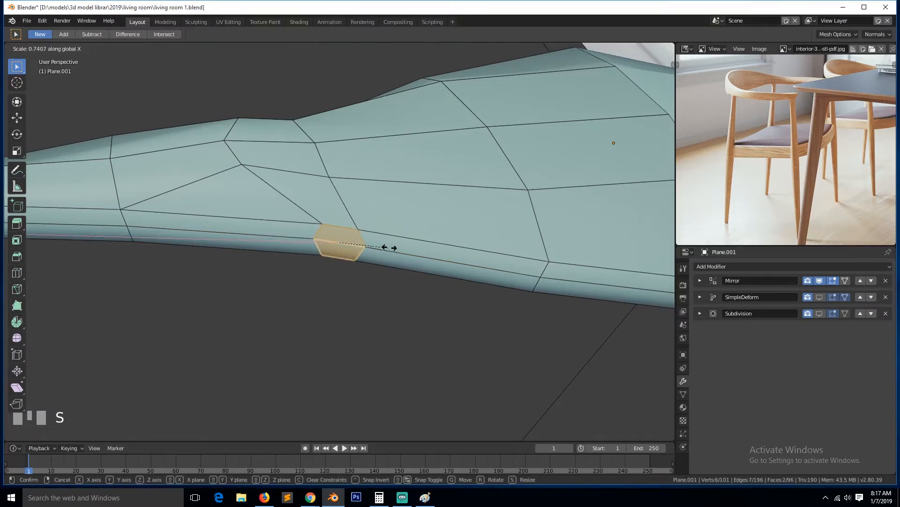
{"action": "left_click", "coordinate": [385, 246]}
{"action": "key", "text": "KP_1"}
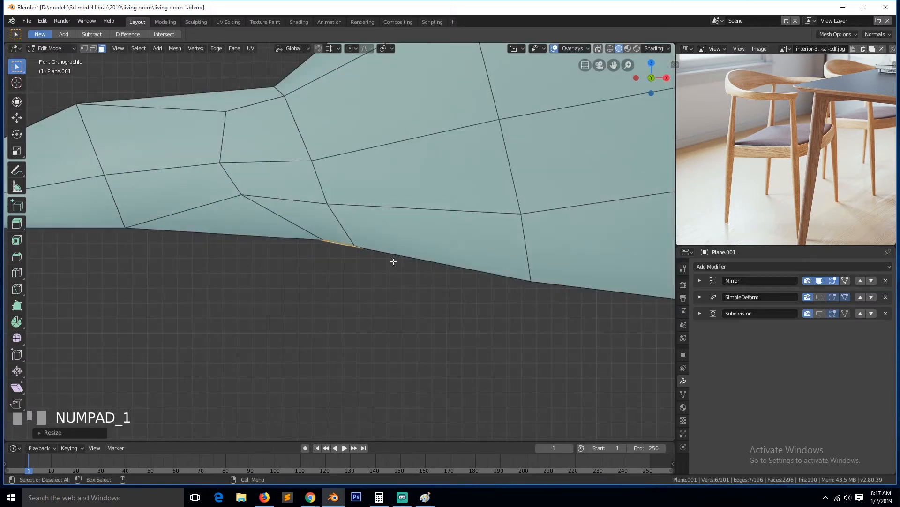
{"action": "key", "text": "r"}
{"action": "left_click", "coordinate": [414, 243]}
Compare the backrest with the chair's back legs and arm joints in the reference photo, dismissing the desktop notification.
{"action": "scroll", "coordinate": [411, 276], "scroll_direction": "down", "scroll_amount": 2}
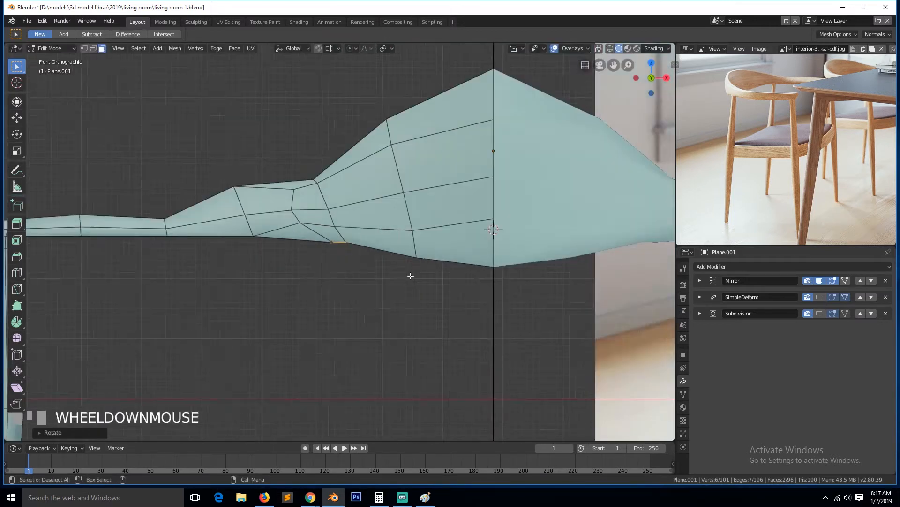
{"action": "scroll", "coordinate": [411, 276], "scroll_direction": "down", "scroll_amount": 3}
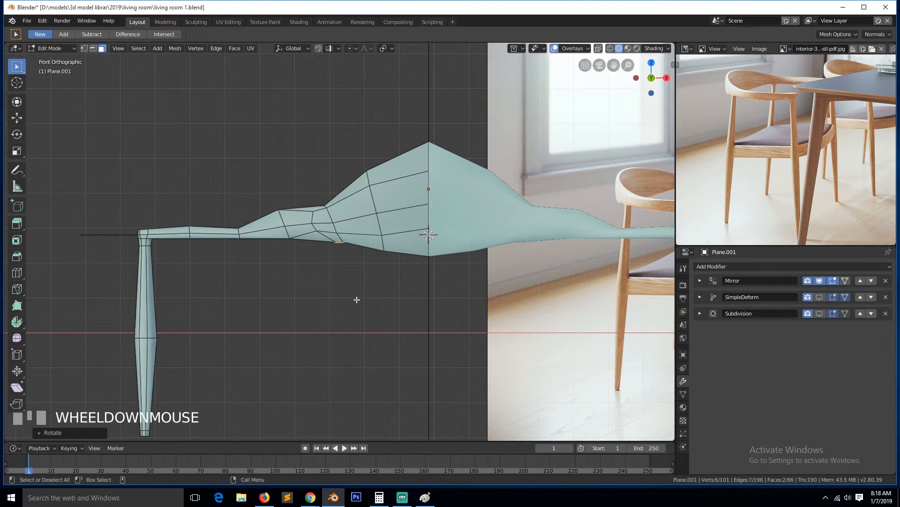
{"action": "scroll", "coordinate": [359, 299], "scroll_direction": "up", "scroll_amount": 5}
{"action": "scroll", "coordinate": [764, 111], "scroll_direction": "up", "scroll_amount": 3}
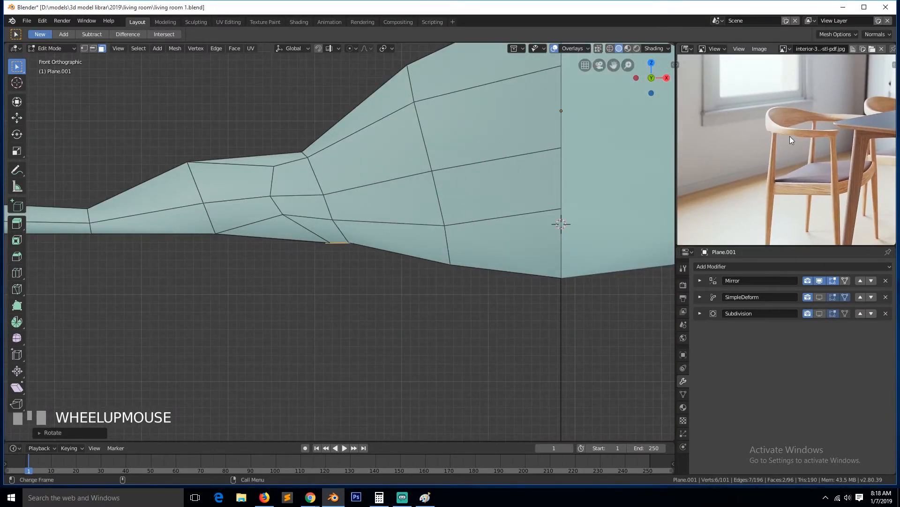
{"action": "scroll", "coordinate": [793, 138], "scroll_direction": "up", "scroll_amount": 2}
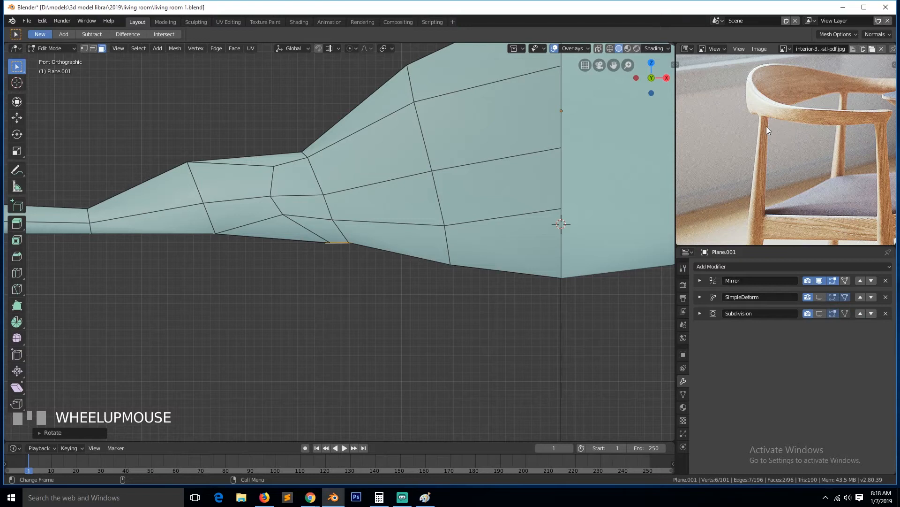
{"action": "scroll", "coordinate": [779, 196], "scroll_direction": "down", "scroll_amount": 3}
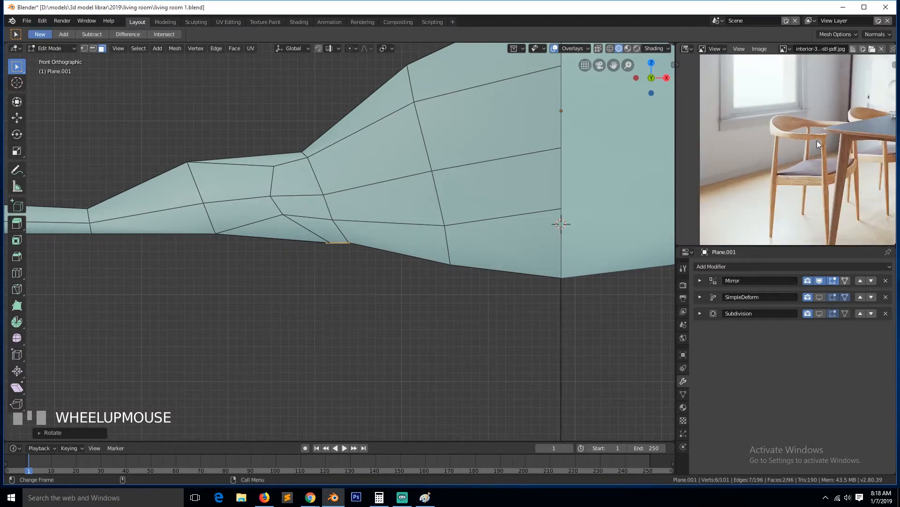
{"action": "scroll", "coordinate": [773, 134], "scroll_direction": "up", "scroll_amount": 3}
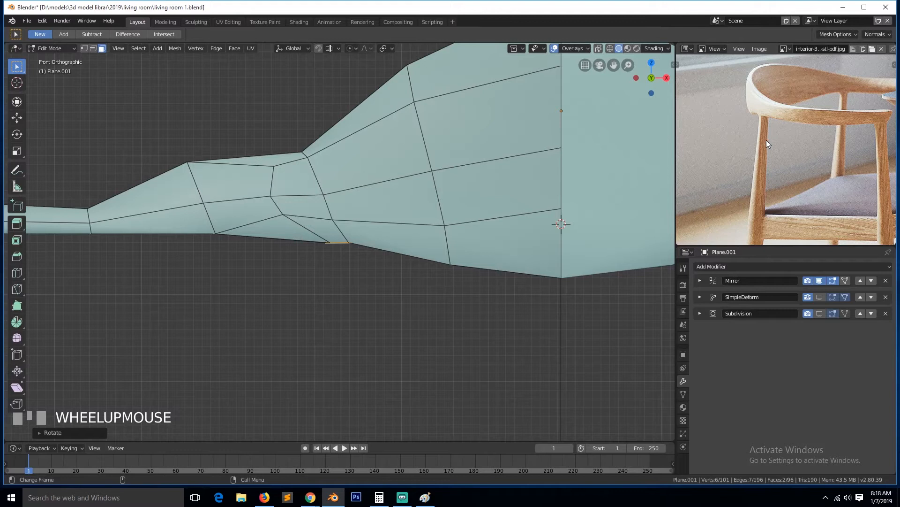
{"action": "scroll", "coordinate": [772, 145], "scroll_direction": "down", "scroll_amount": 1}
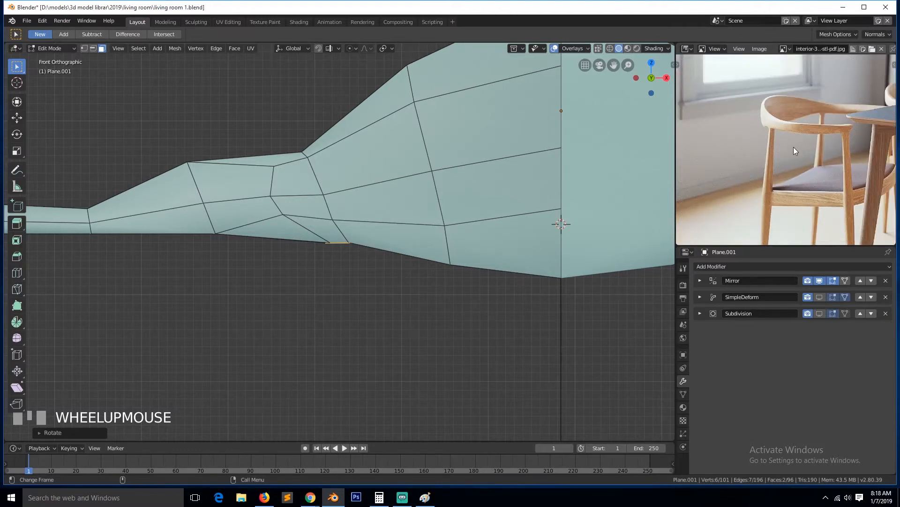
{"action": "scroll", "coordinate": [794, 147], "scroll_direction": "down", "scroll_amount": 1}
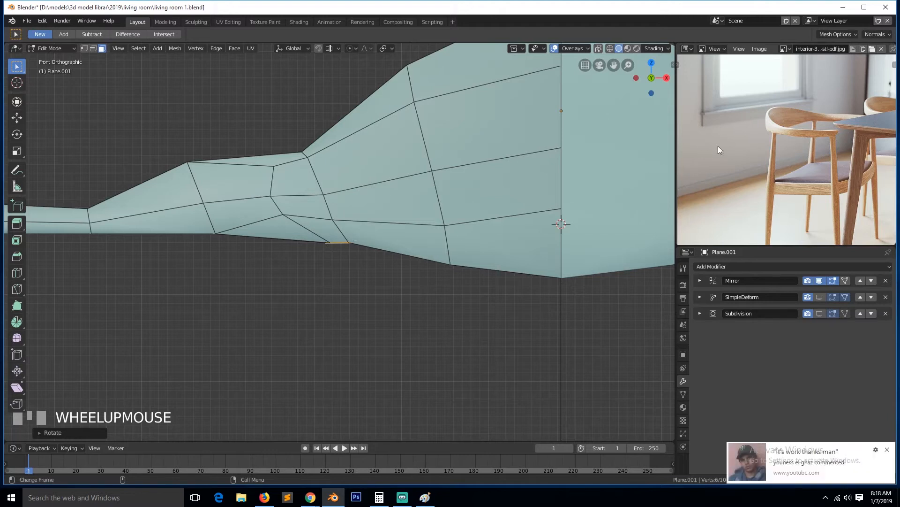
{"action": "left_click", "coordinate": [888, 450]}
Reposition and rescale the two underside faces, and extrude them straight down to foot level as the back leg.
{"action": "scroll", "coordinate": [397, 237], "scroll_direction": "down", "scroll_amount": 2}
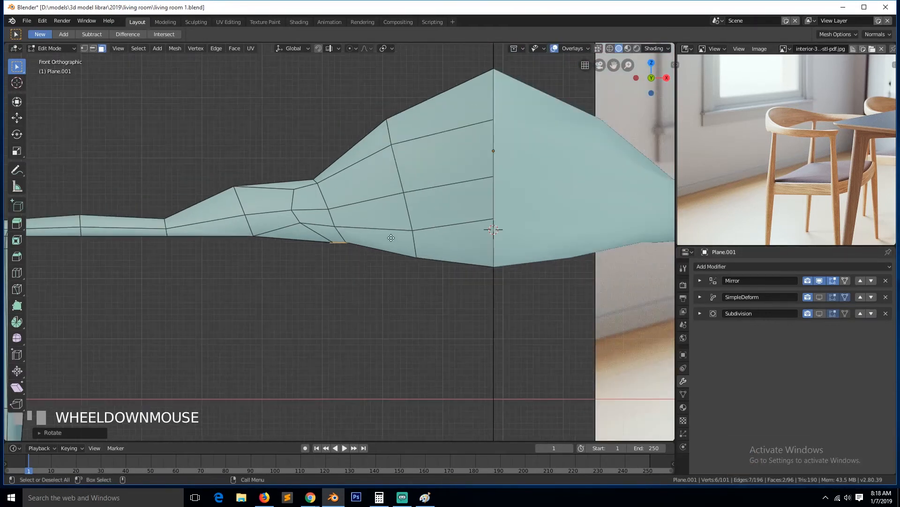
{"action": "left_click", "coordinate": [380, 241]}
{"action": "scroll", "coordinate": [394, 235], "scroll_direction": "down", "scroll_amount": 3}
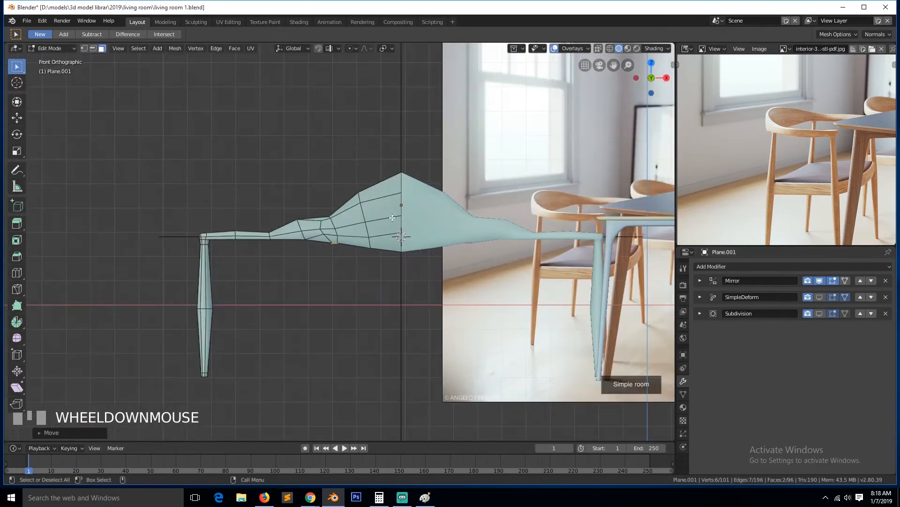
{"action": "key", "text": "s"}
{"action": "left_click", "coordinate": [383, 216]}
{"action": "key", "text": "e"}
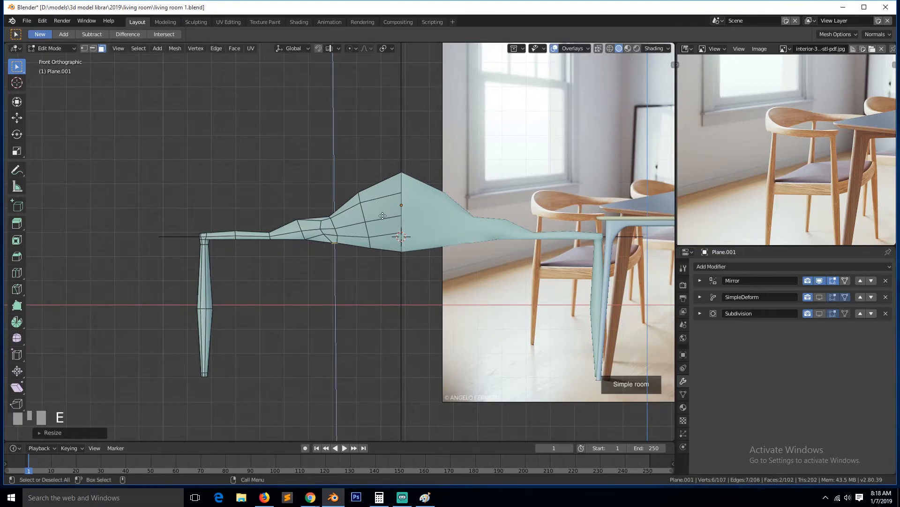
{"action": "left_click", "coordinate": [399, 353]}
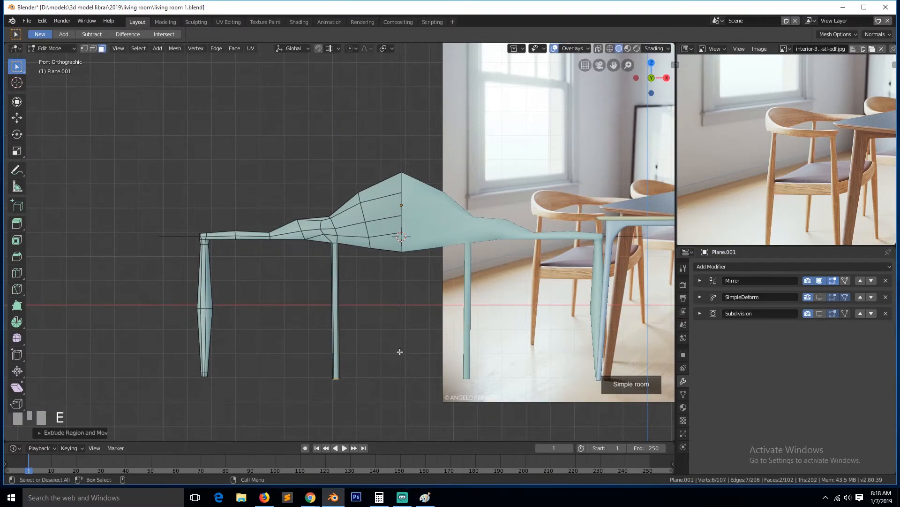
Move the back leg's end face vertically to line up with the front leg's foot.
{"action": "key", "text": "g"}
{"action": "left_click", "coordinate": [368, 354]}
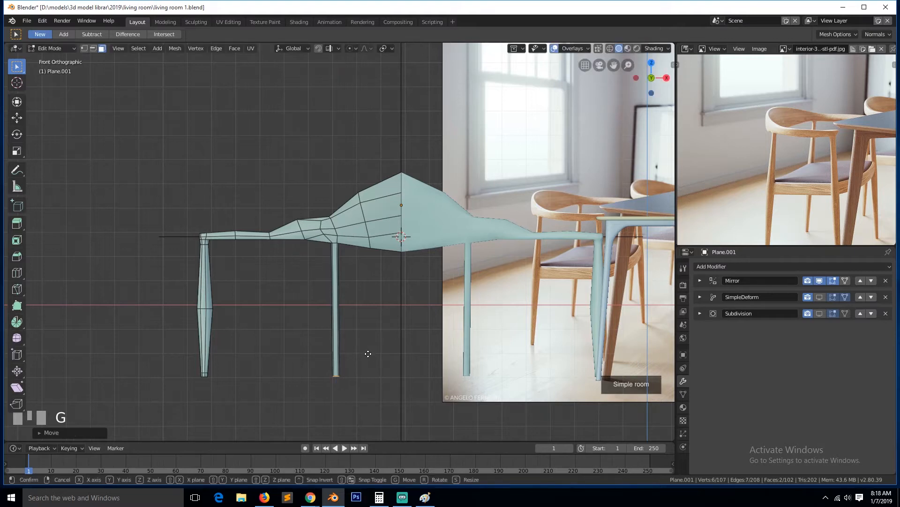
{"action": "key", "text": "g"}
{"action": "key", "text": "z"}
{"action": "left_click", "coordinate": [367, 355]}
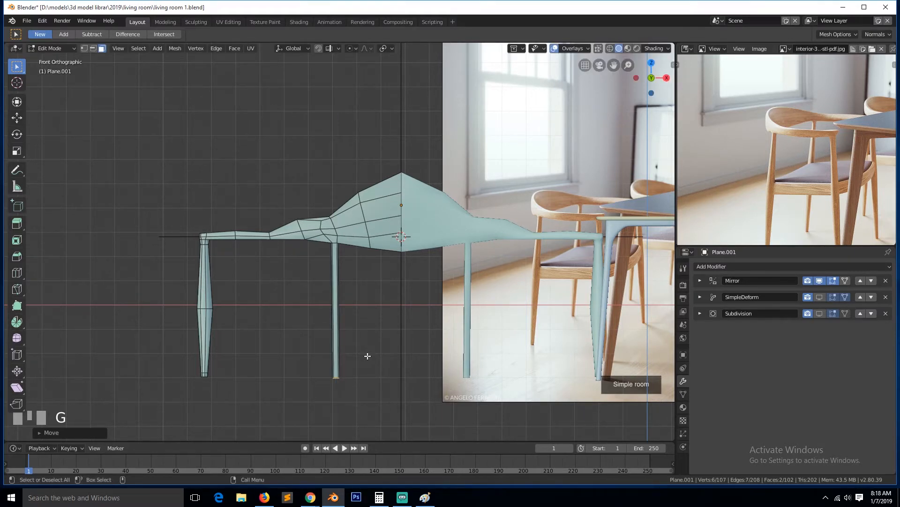
Select the end vertices of both legs in wireframe and scale them flat to one common height.
{"action": "key", "text": "shift+z"}
{"action": "key", "text": "alt+a"}
{"action": "key", "text": "b"}
{"action": "left_click_drag", "start_coordinate": [177, 374], "coordinate": [377, 408]}
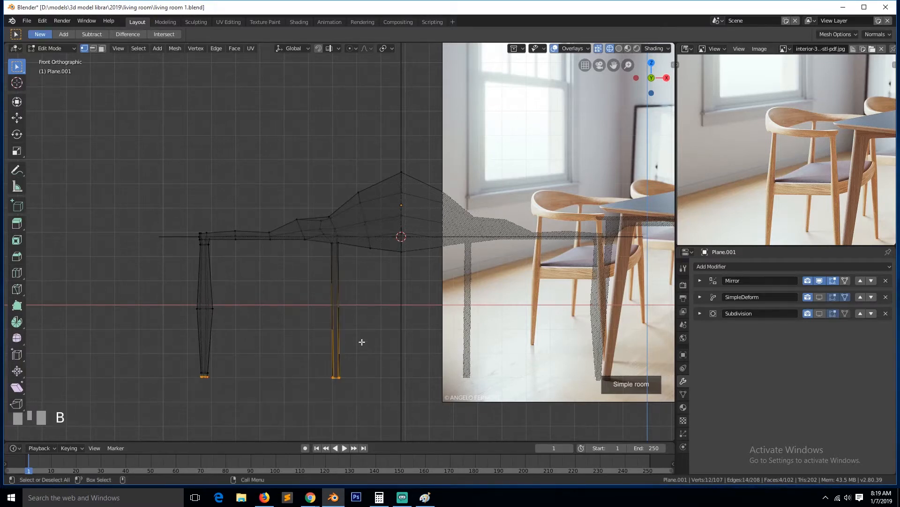
{"action": "key", "text": "s"}
{"action": "left_click", "coordinate": [344, 299]}
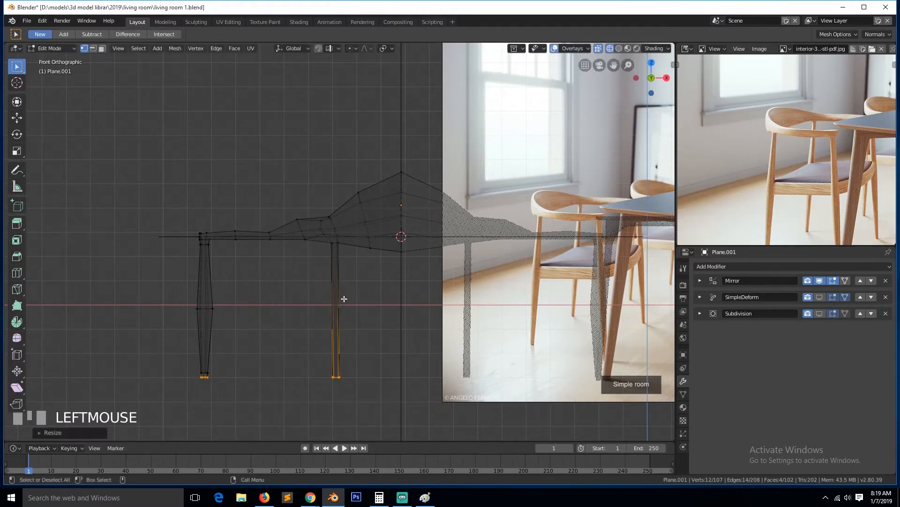
Add a centred loop cut around the back leg and scale it up to about 3.2.
{"action": "key", "text": "alt+a"}
{"action": "key", "text": "ctrl+r"}
{"action": "left_click", "coordinate": [333, 304]}
{"action": "right_click", "coordinate": [333, 304]}
{"action": "key", "text": "s"}
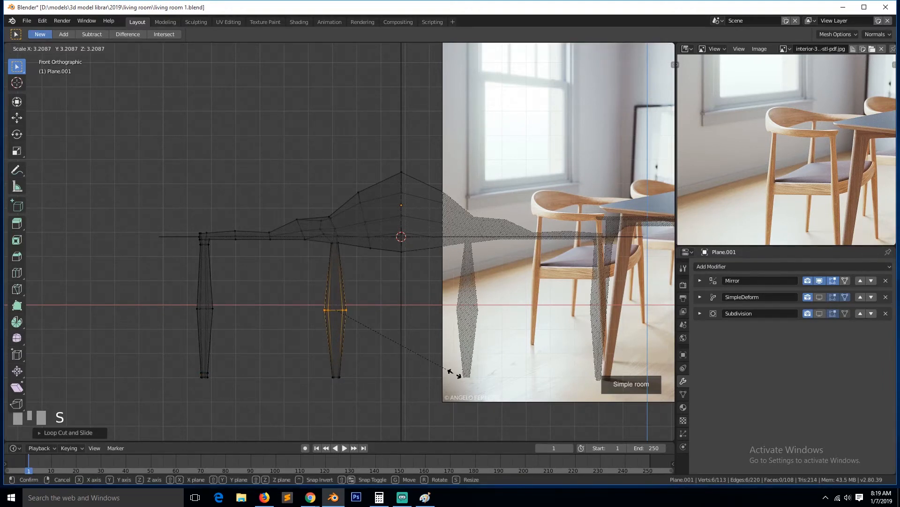
{"action": "left_click", "coordinate": [369, 270]}
Add a loop cut near the top of the back leg, rescale it and return to Object Mode.
{"action": "key", "text": "ctrl+r"}
{"action": "left_click", "coordinate": [345, 260]}
{"action": "left_click", "coordinate": [350, 230]}
{"action": "key", "text": "s"}
{"action": "left_click", "coordinate": [390, 268]}
{"action": "key", "text": "Tab"}
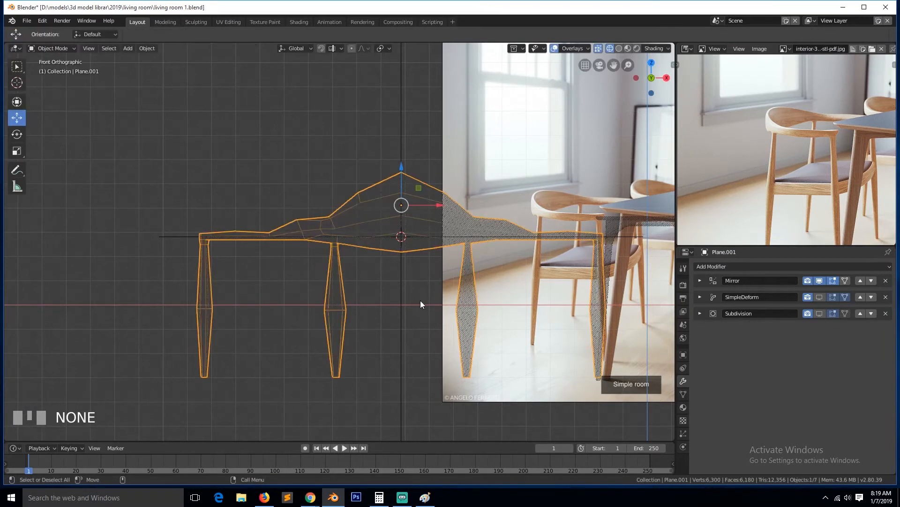
Show the Subdivision modifier in solid view and add a loop cut close to the back leg's foot.
{"action": "key", "text": "shift+z"}
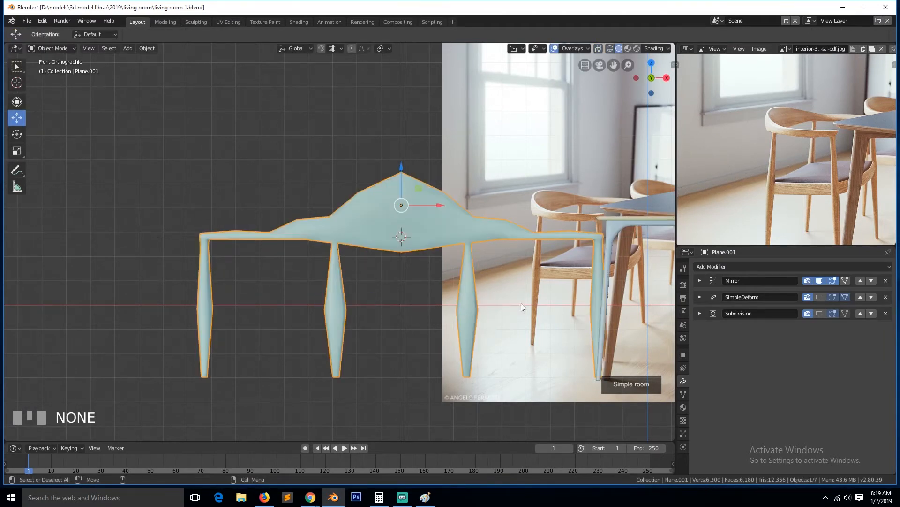
{"action": "left_click", "coordinate": [821, 313]}
{"action": "key", "text": "a"}
{"action": "scroll", "coordinate": [342, 375], "scroll_direction": "up", "scroll_amount": 3}
{"action": "key", "text": "Tab"}
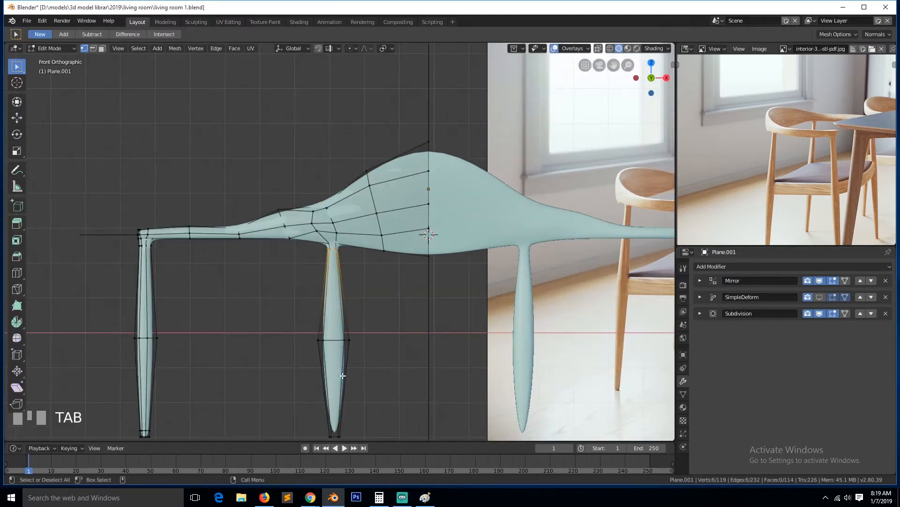
{"action": "key", "text": "ctrl+r"}
{"action": "left_click", "coordinate": [332, 409]}
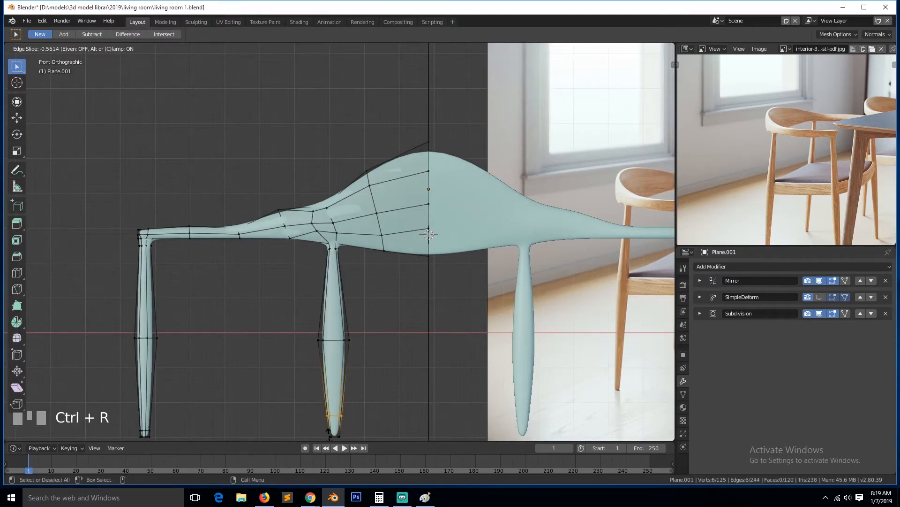
{"action": "left_click", "coordinate": [334, 54]}
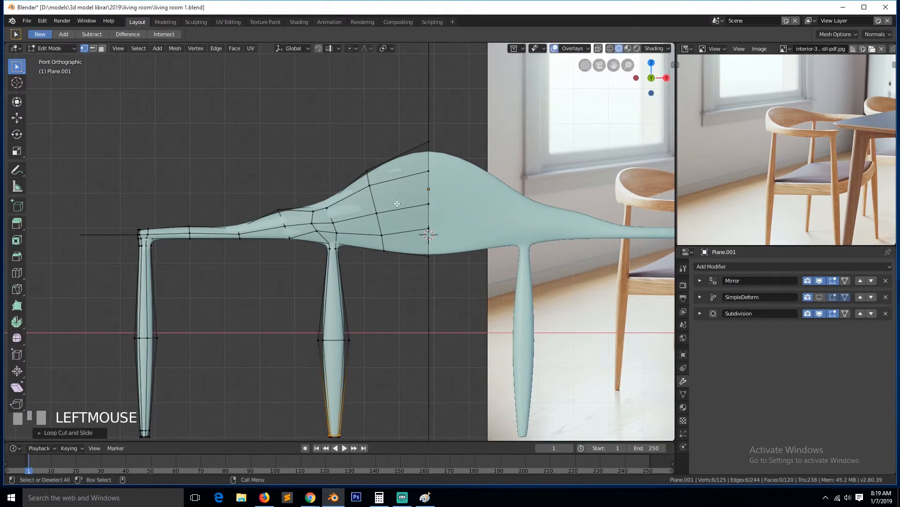
Select the edge loop around the middle of the back leg and scale it down to slim the bulge.
{"action": "scroll", "coordinate": [372, 308], "scroll_direction": "down", "scroll_amount": 2}
{"action": "left_click", "coordinate": [375, 309], "text": "alt"}
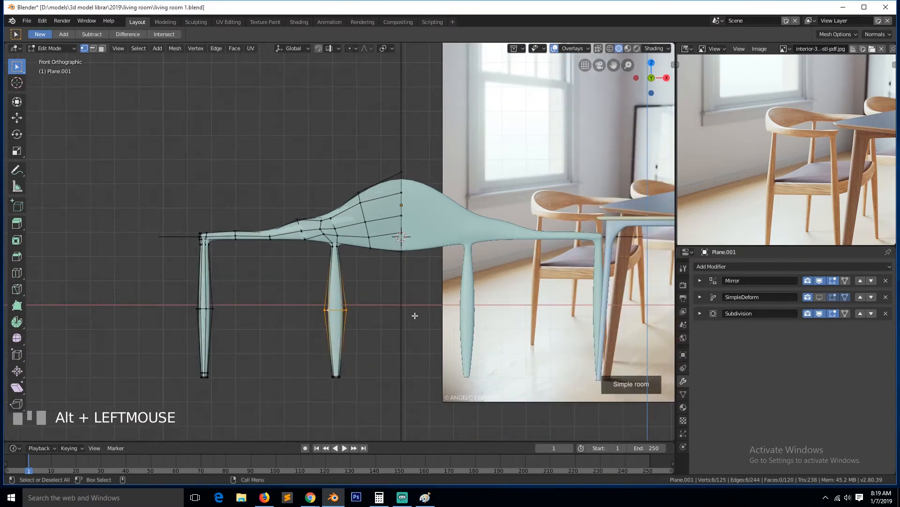
{"action": "key", "text": "s"}
{"action": "left_click", "coordinate": [334, 283]}
Add centred loop cuts in the back leg's upper and lower halves, scale each down, and return to Object Mode.
{"action": "key", "text": "ctrl+r"}
{"action": "right_click", "coordinate": [336, 283]}
{"action": "key", "text": "s"}
{"action": "left_click", "coordinate": [359, 317]}
{"action": "key", "text": "ctrl+r"}
{"action": "right_click", "coordinate": [337, 338]}
{"action": "key", "text": "s"}
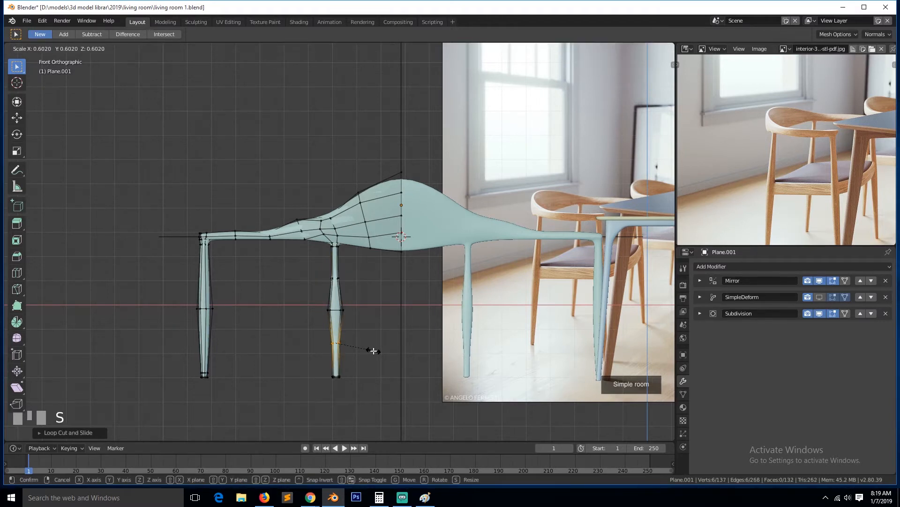
{"action": "left_click", "coordinate": [356, 317]}
{"action": "key", "text": "Tab"}
Show the SimpleDeform bend in the viewport and examine the chair in perspective, front and top views.
{"action": "key", "text": "grave"}
{"action": "middle_click_drag", "start_coordinate": [339, 315], "coordinate": [412, 349]}
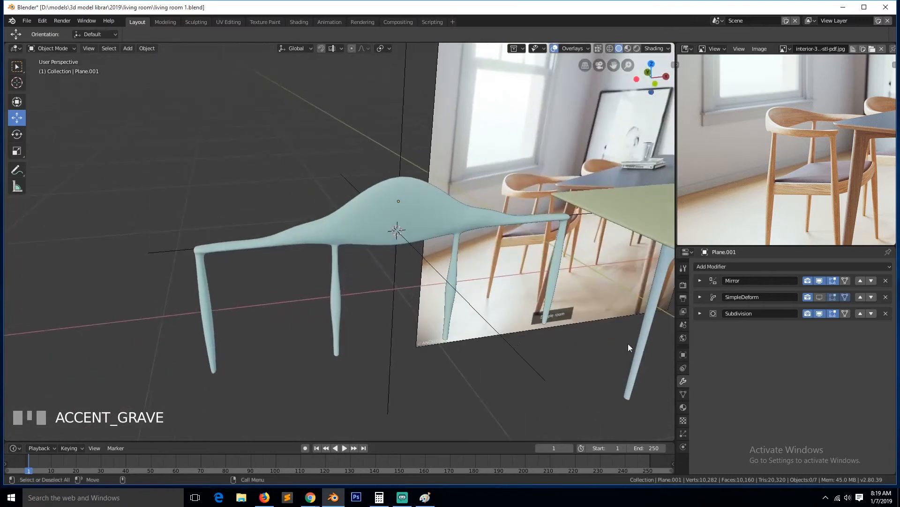
{"action": "left_click", "coordinate": [820, 297]}
{"action": "key", "text": "grave"}
{"action": "middle_click_drag", "start_coordinate": [474, 316], "coordinate": [571, 279]}
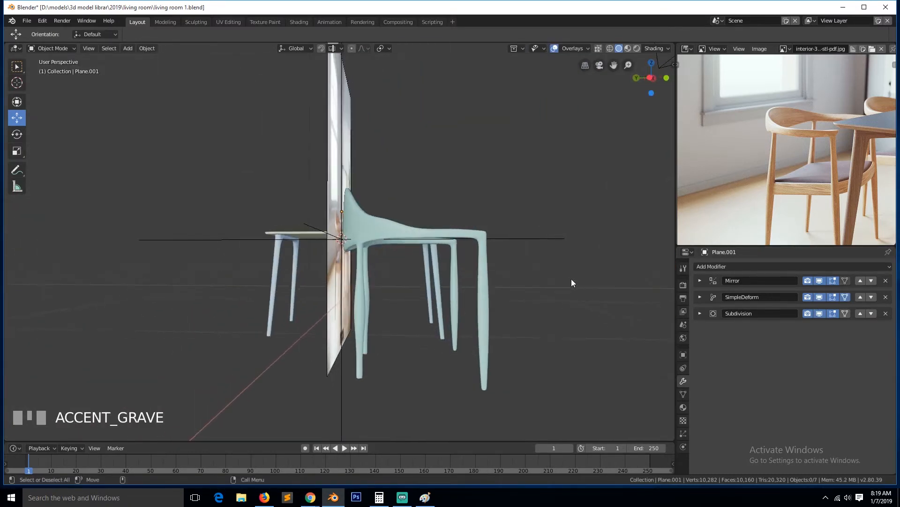
{"action": "key", "text": "KP_1"}
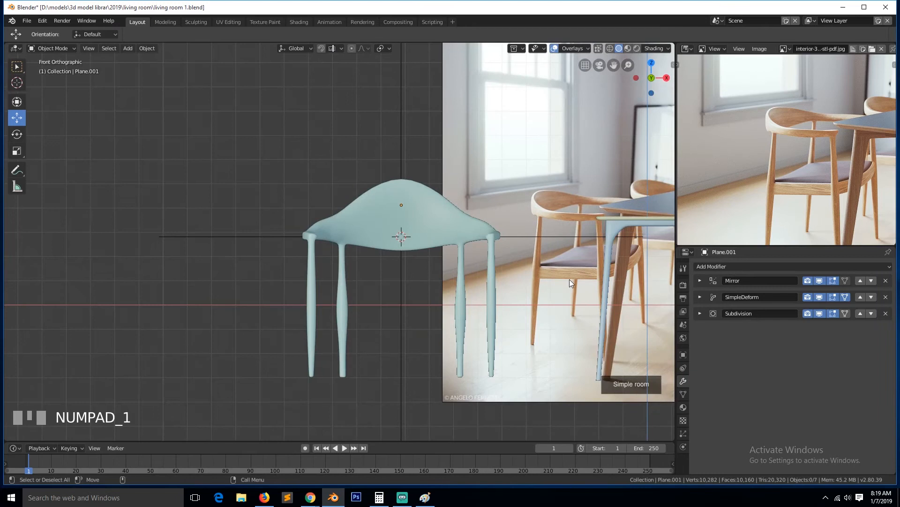
{"action": "key", "text": "KP_7"}
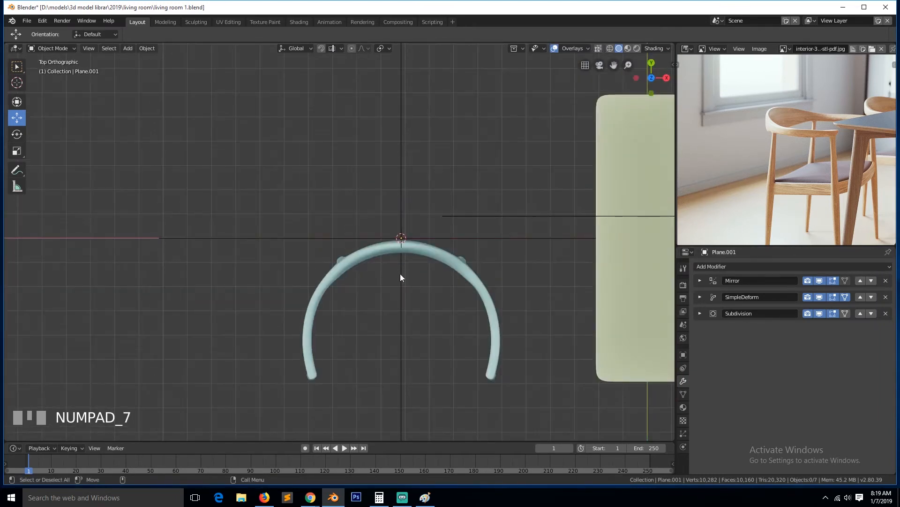
{"action": "key", "text": "grave"}
{"action": "middle_click_drag", "start_coordinate": [404, 272], "coordinate": [437, 192]}
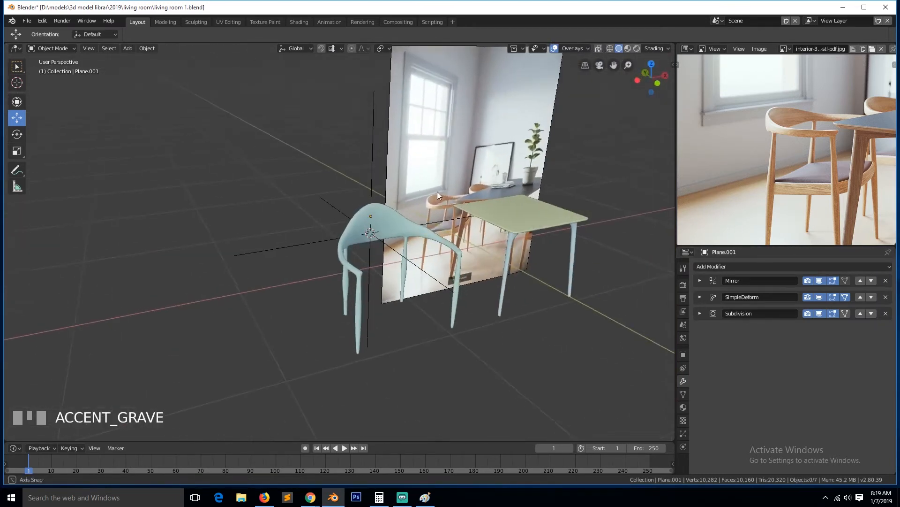
{"action": "key", "text": "KP_1"}
{"action": "scroll", "coordinate": [460, 256], "scroll_direction": "up", "scroll_amount": 2}
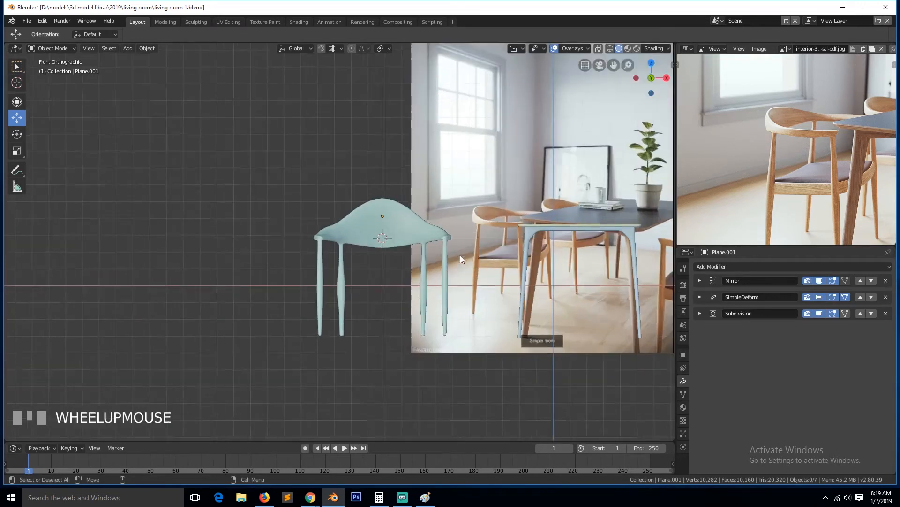
Narrow the whole chair by scaling it along X to about 0.82.
{"action": "scroll", "coordinate": [460, 255], "scroll_direction": "up", "scroll_amount": 1}
{"action": "left_click", "coordinate": [442, 230]}
{"action": "key", "text": "s"}
{"action": "key", "text": "x"}
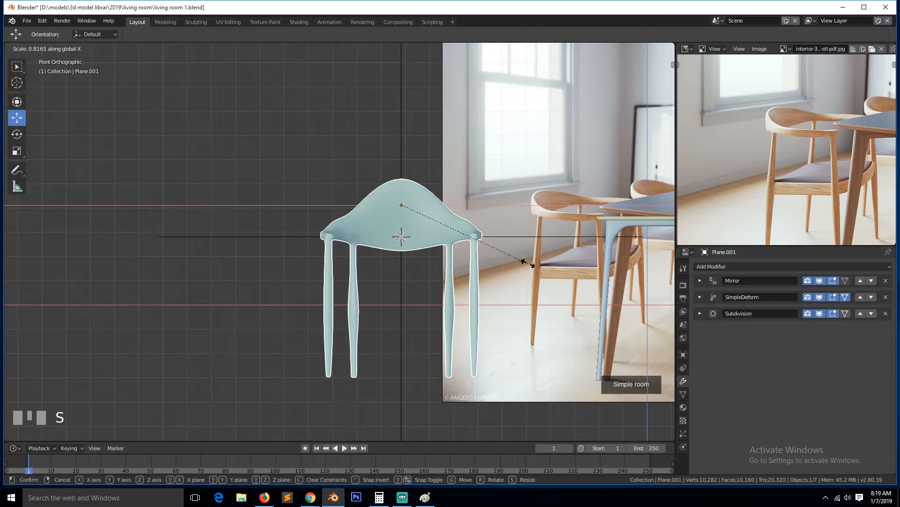
{"action": "left_click", "coordinate": [528, 263]}
{"action": "middle_click_drag", "start_coordinate": [528, 263], "coordinate": [602, 282]}
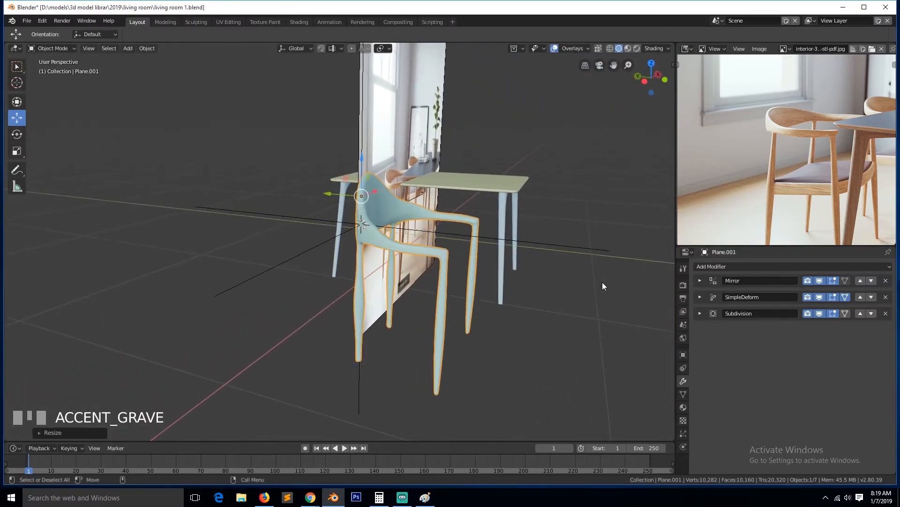
{"action": "key", "text": "KP_1"}
{"action": "key", "text": "KP_3"}
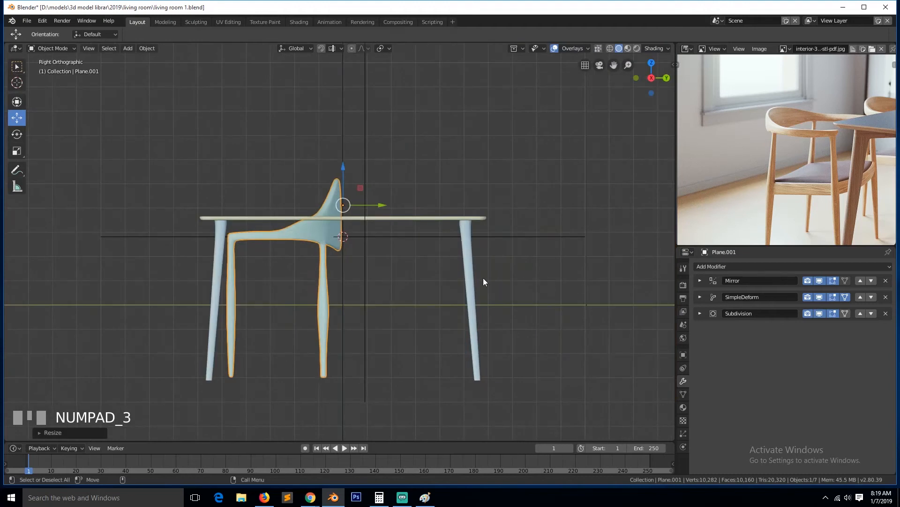
{"action": "key", "text": "KP_1"}
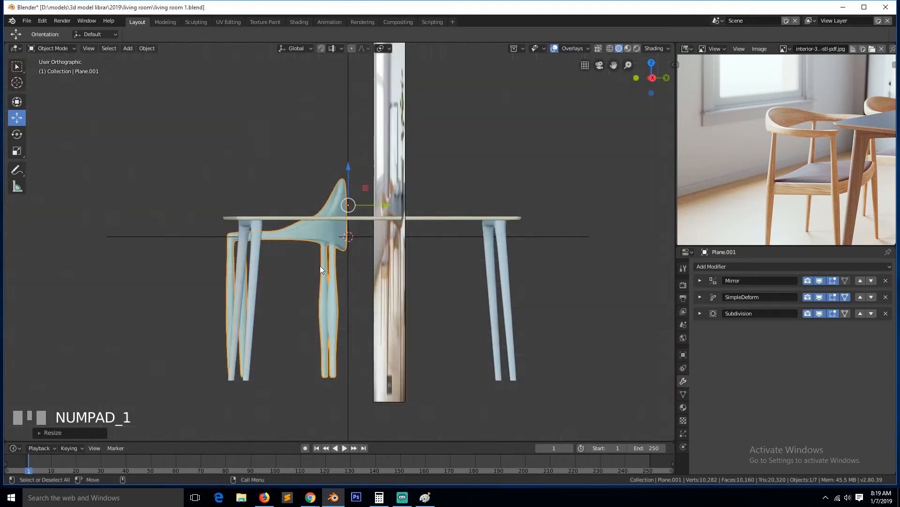
Hide SimpleDeform and Subdivision in the viewport and show the chair mesh as wireframe in Edit Mode with nothing selected.
{"action": "left_click", "coordinate": [820, 297]}
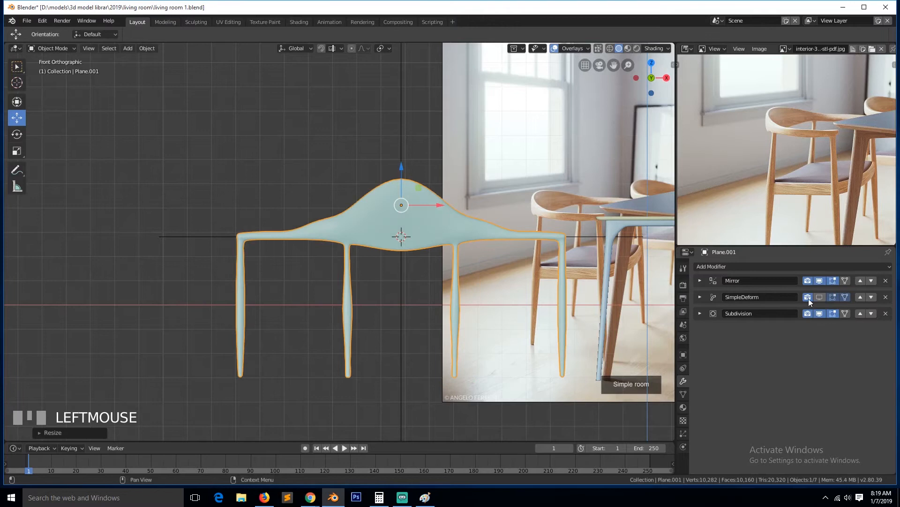
{"action": "key", "text": "Tab"}
{"action": "key", "text": "shift+z"}
{"action": "key", "text": "a"}
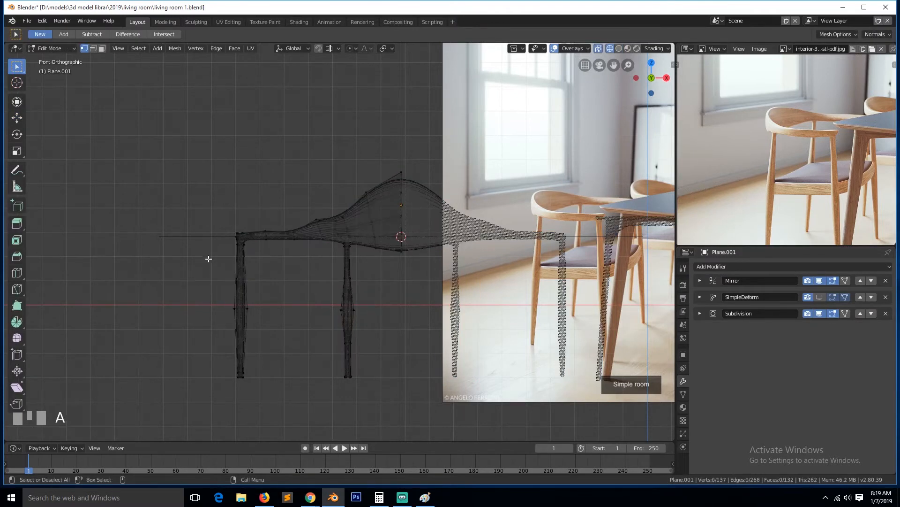
{"action": "left_click", "coordinate": [819, 313]}
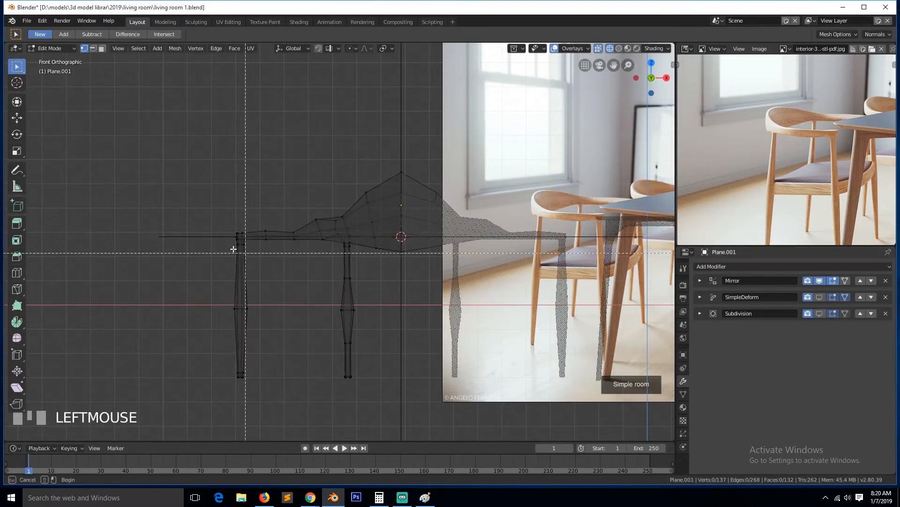
Select the front leg's vertices below the arm and shear them in front view so the foot splays outward.
{"action": "left_click_drag", "start_coordinate": [213, 240], "coordinate": [267, 384]}
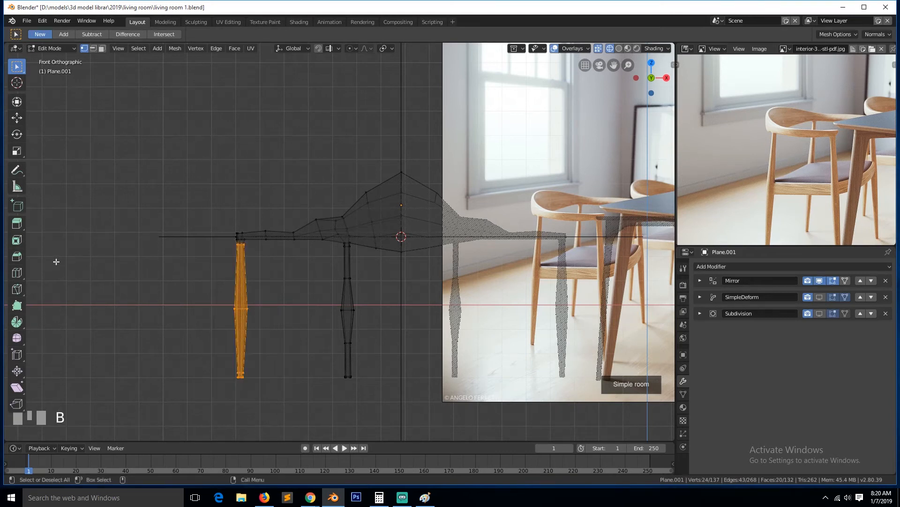
{"action": "left_click", "coordinate": [16, 388]}
{"action": "mouse_move", "coordinate": [246, 287]}
{"action": "left_mouse_down"}
{"action": "mouse_move", "coordinate": [266, 288]}
{"action": "mouse_move", "coordinate": [250, 286]}
{"action": "left_mouse_up"}
{"action": "key", "text": "KP_1"}
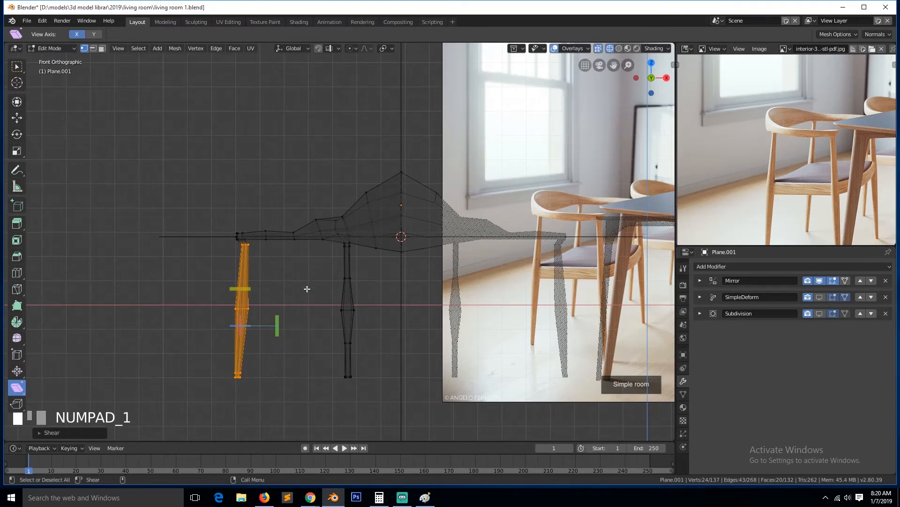
Shear the front leg slightly in side view, shift it along Y to realign with the arm, and deselect it.
{"action": "key", "text": "KP_3"}
{"action": "left_click_drag", "start_coordinate": [339, 276], "coordinate": [359, 288]}
{"action": "left_click", "coordinate": [16, 118]}
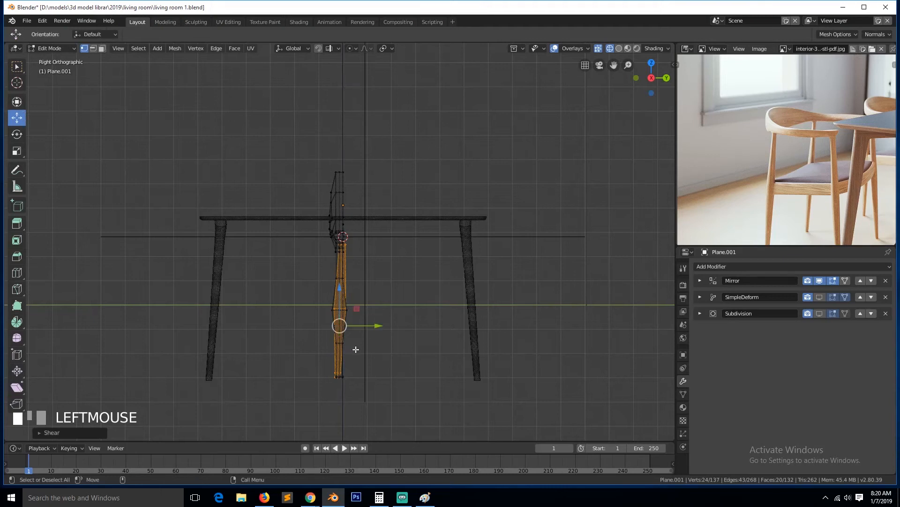
{"action": "left_click_drag", "start_coordinate": [378, 326], "coordinate": [373, 324]}
{"action": "key", "text": "KP_1"}
{"action": "key", "text": "alt+a"}
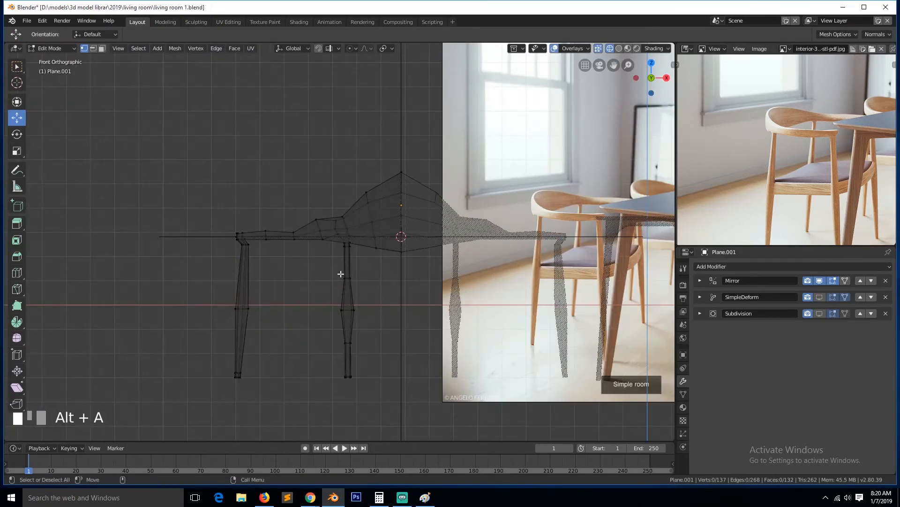
Select the back leg's vertices, shear them slightly outward in front view, and shift the leg along X under the backrest.
{"action": "key", "text": "n"}
{"action": "key", "text": "n"}
{"action": "key", "text": "b"}
{"action": "left_click_drag", "start_coordinate": [341, 244], "coordinate": [384, 389]}
{"action": "left_click", "coordinate": [17, 387]}
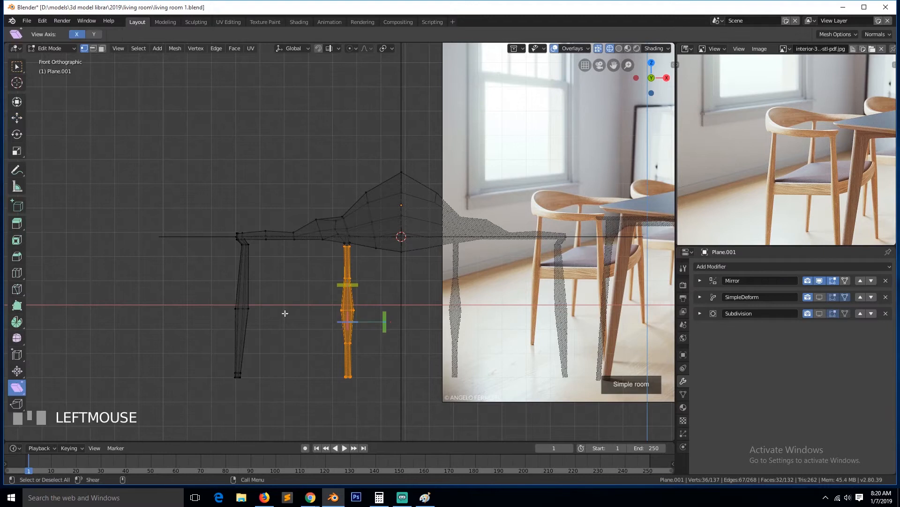
{"action": "mouse_move", "coordinate": [354, 284]}
{"action": "left_mouse_down"}
{"action": "mouse_move", "coordinate": [364, 283]}
{"action": "mouse_move", "coordinate": [343, 279]}
{"action": "left_mouse_up"}
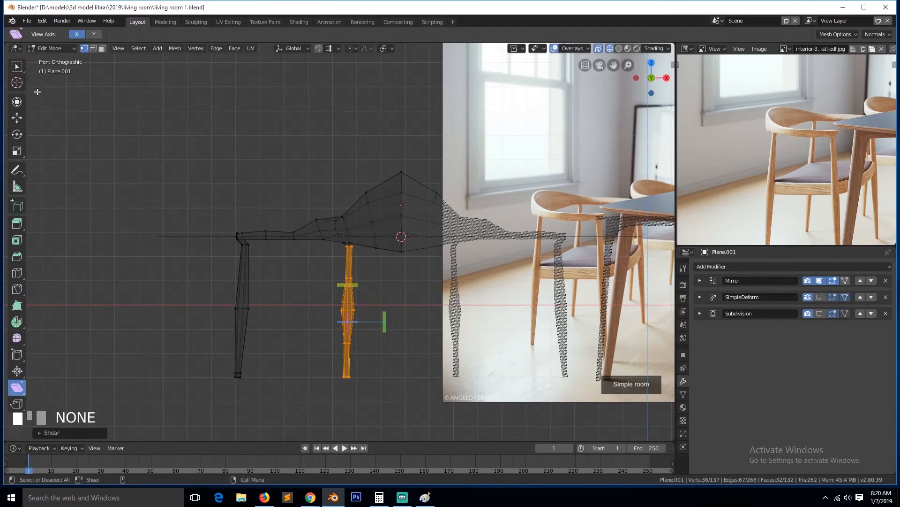
{"action": "left_click", "coordinate": [17, 118]}
{"action": "left_click_drag", "start_coordinate": [377, 321], "coordinate": [373, 319]}
{"action": "key", "text": "KP_1"}
Shear the back leg in side view so the foot slants backward, and shift it along Y to realign with the backrest.
{"action": "key", "text": "KP_3"}
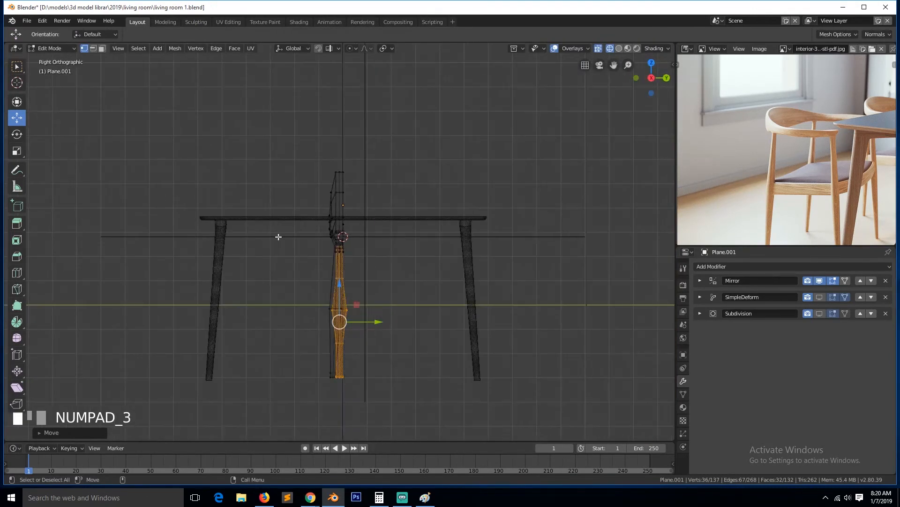
{"action": "left_click", "coordinate": [17, 387]}
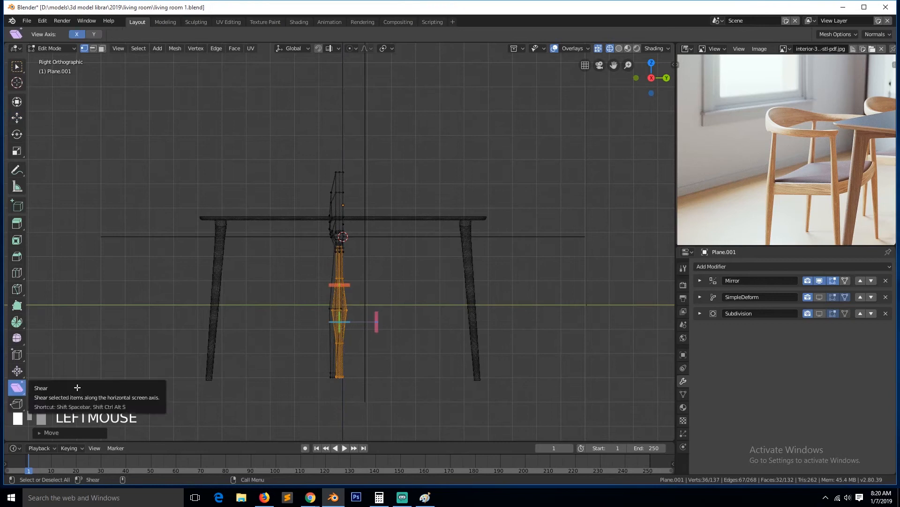
{"action": "left_click_drag", "start_coordinate": [344, 285], "coordinate": [319, 286]}
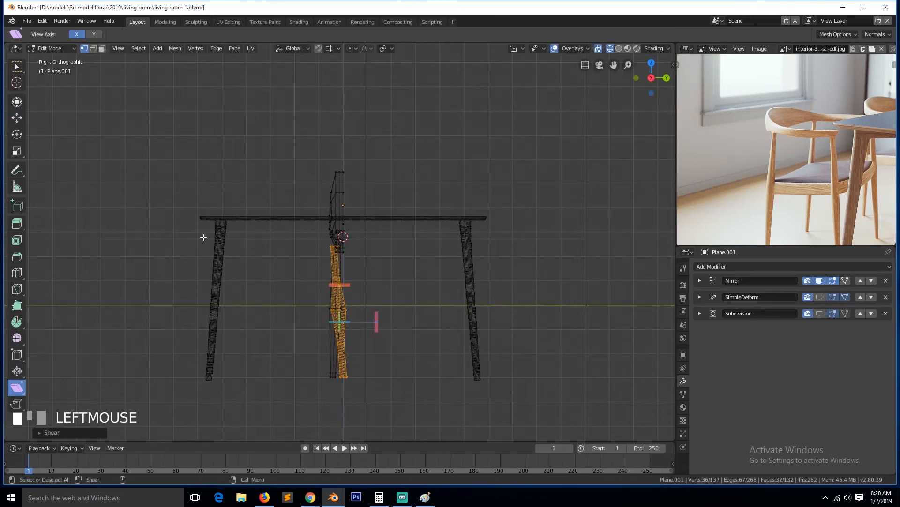
{"action": "left_click", "coordinate": [17, 118]}
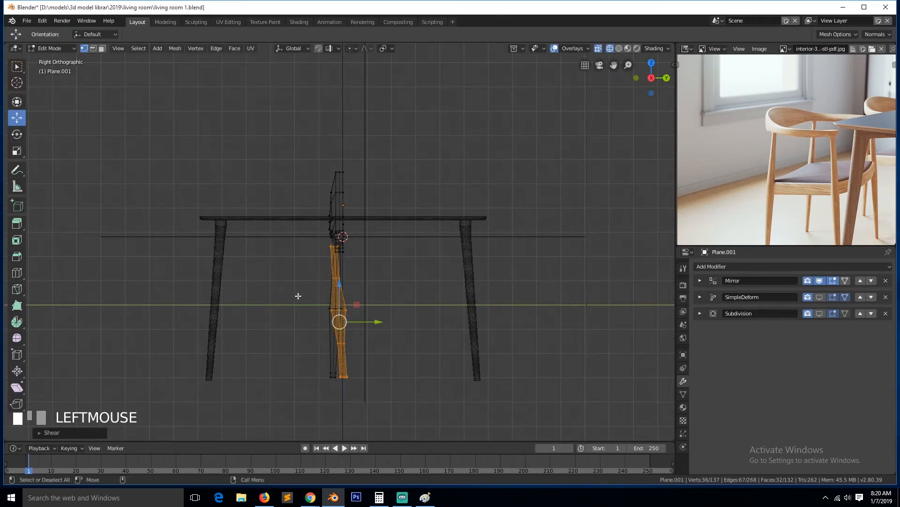
{"action": "left_click_drag", "start_coordinate": [371, 323], "coordinate": [376, 323]}
Return to Object Mode with solid shading and save the file.
{"action": "key", "text": "Tab"}
{"action": "key", "text": "shift+z"}
{"action": "key", "text": "ctrl+s"}
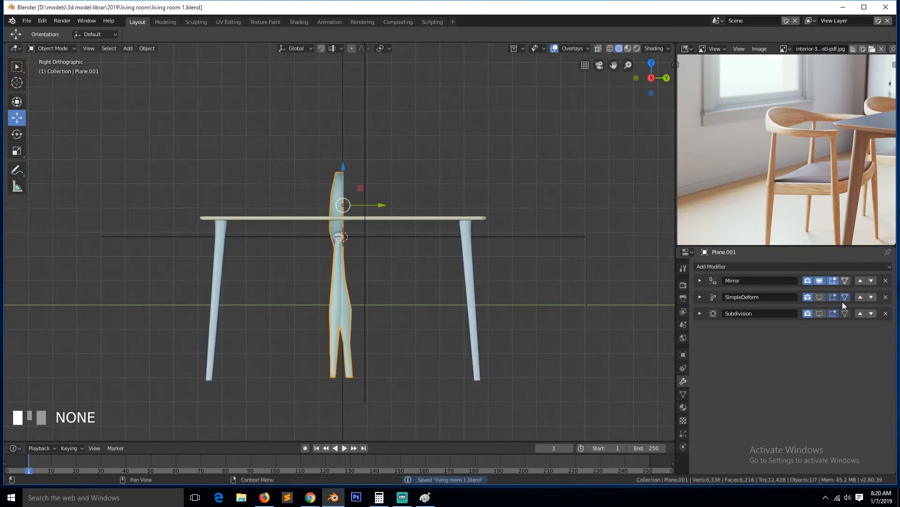
Show the SimpleDeform and Subdivision modifiers in the viewport and check the bent chair in perspective and front views.
{"action": "left_click", "coordinate": [819, 297]}
{"action": "key", "text": "grave"}
{"action": "middle_click_drag", "start_coordinate": [339, 279], "coordinate": [433, 289]}
{"action": "left_click", "coordinate": [819, 314]}
{"action": "key", "text": "grave"}
{"action": "key", "text": "KP_1"}
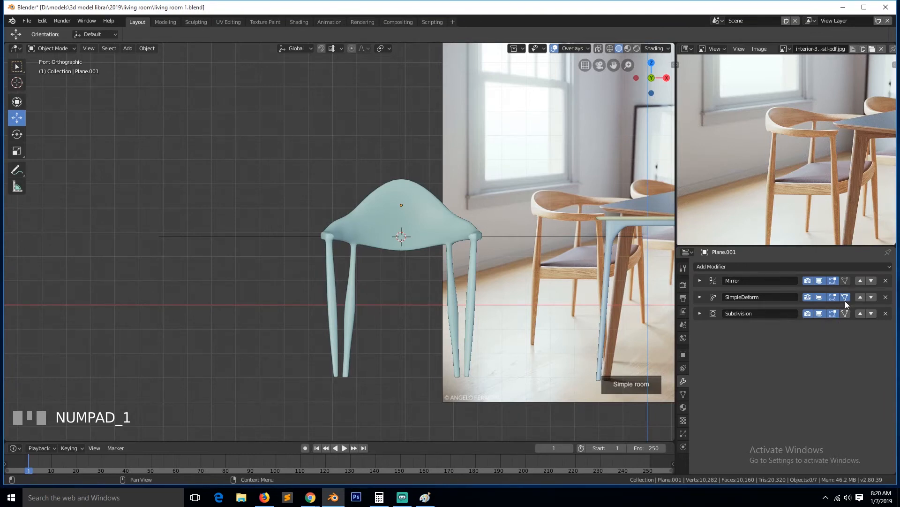
Enter Edit Mode with wireframe shading and select all the front leg's vertices below the armrest in front view.
{"action": "key", "text": "Tab"}
{"action": "key", "text": "a"}
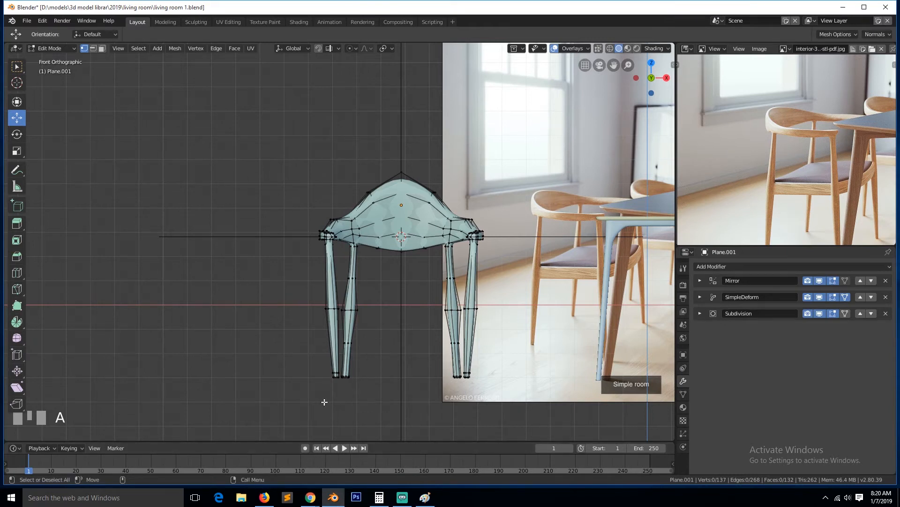
{"action": "key", "text": "z"}
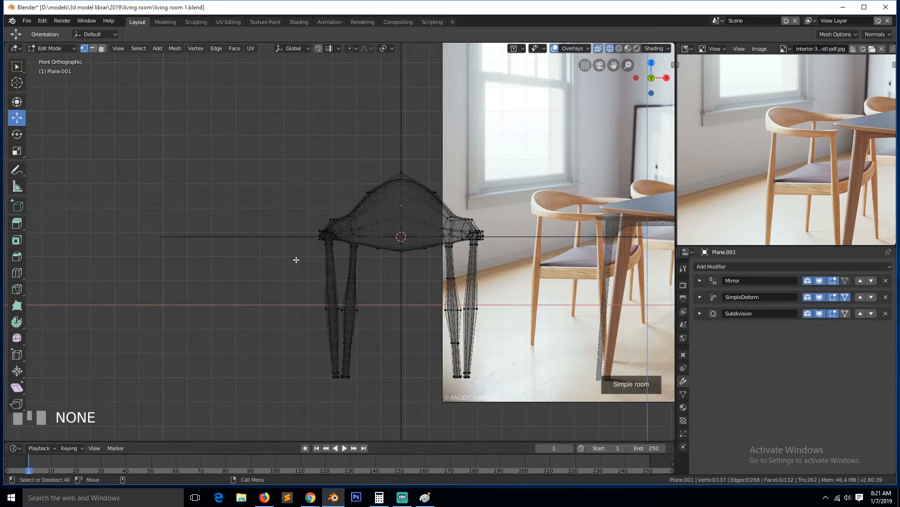
{"action": "scroll", "coordinate": [296, 259], "scroll_direction": "up", "scroll_amount": 1}
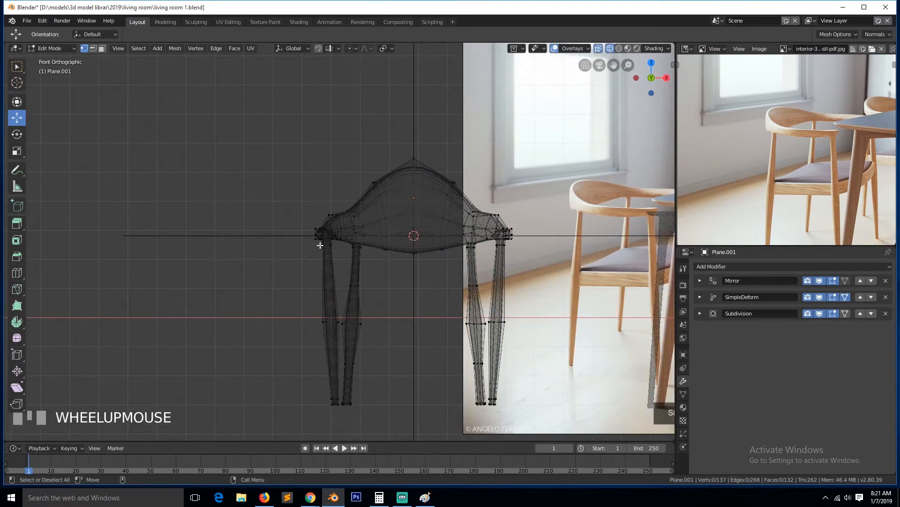
{"action": "key", "text": "b"}
{"action": "left_click_drag", "start_coordinate": [316, 238], "coordinate": [341, 419]}
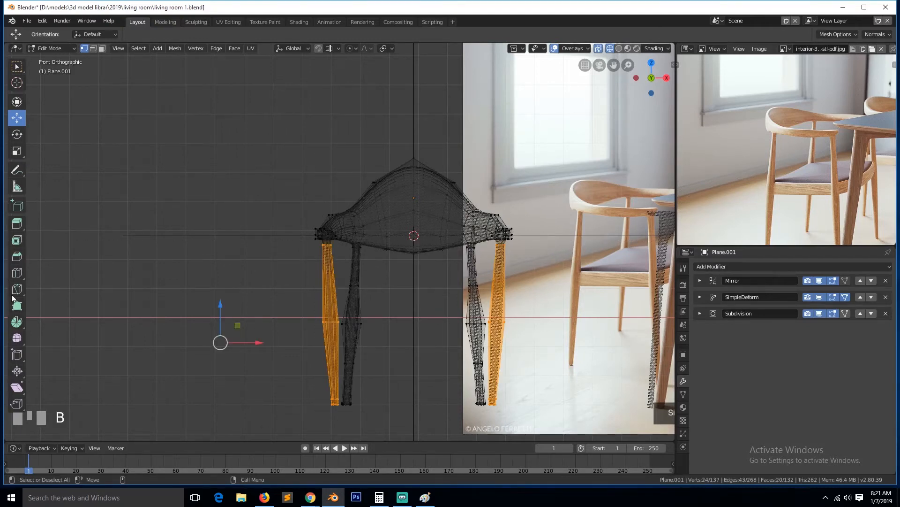
Try to shear the selected front leg in front view with the bent edit cage shown.
{"action": "left_click", "coordinate": [17, 387]}
{"action": "left_click_drag", "start_coordinate": [236, 308], "coordinate": [221, 309]}
{"action": "key", "text": "ctrl+z"}
{"action": "mouse_move", "coordinate": [259, 350]}
{"action": "left_mouse_down"}
{"action": "mouse_move", "coordinate": [260, 370]}
{"action": "mouse_move", "coordinate": [258, 347]}
{"action": "left_mouse_up"}
{"action": "key", "text": "z"}
{"action": "middle_click_drag", "start_coordinate": [231, 324], "coordinate": [263, 343]}
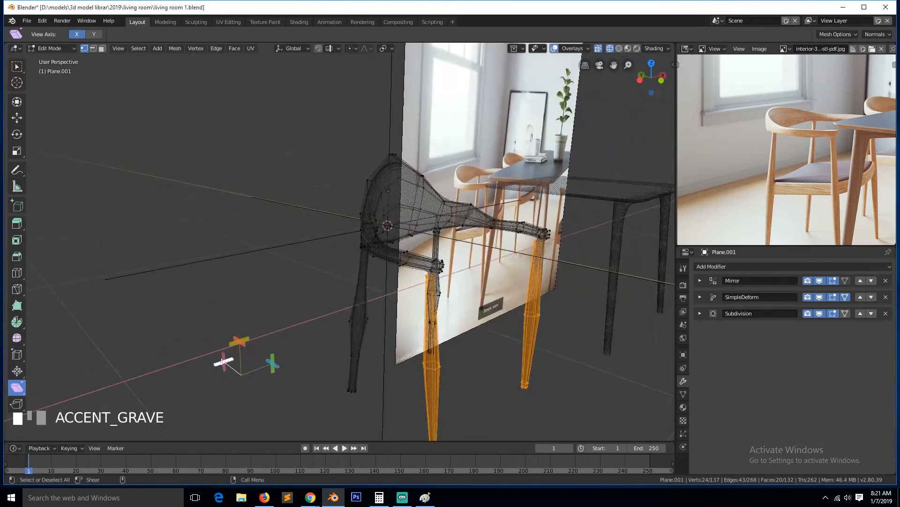
{"action": "left_click_drag", "start_coordinate": [224, 360], "coordinate": [576, 306]}
{"action": "key", "text": "z"}
{"action": "key", "text": "KP_1"}
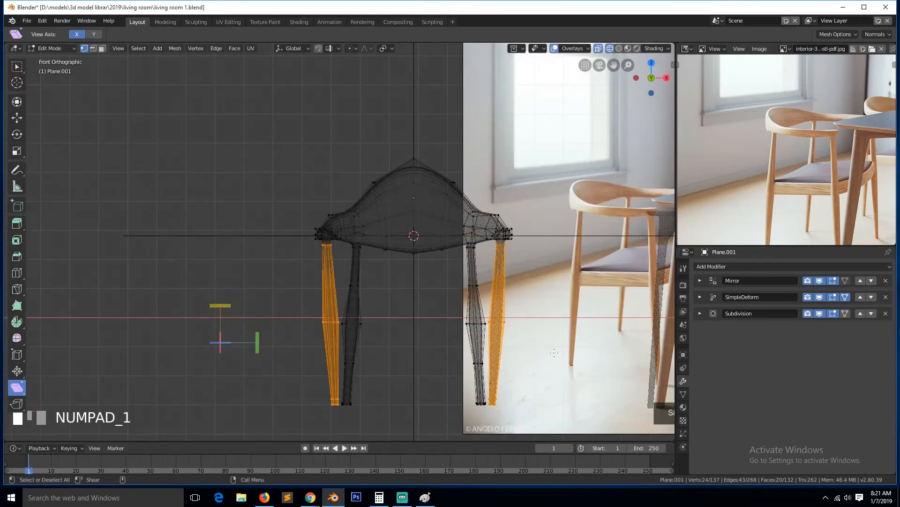
Turn off SimpleDeform's on-cage display and shear the front leg in side view so the foot slants backward.
{"action": "left_click", "coordinate": [848, 299]}
{"action": "key", "text": "KP_1"}
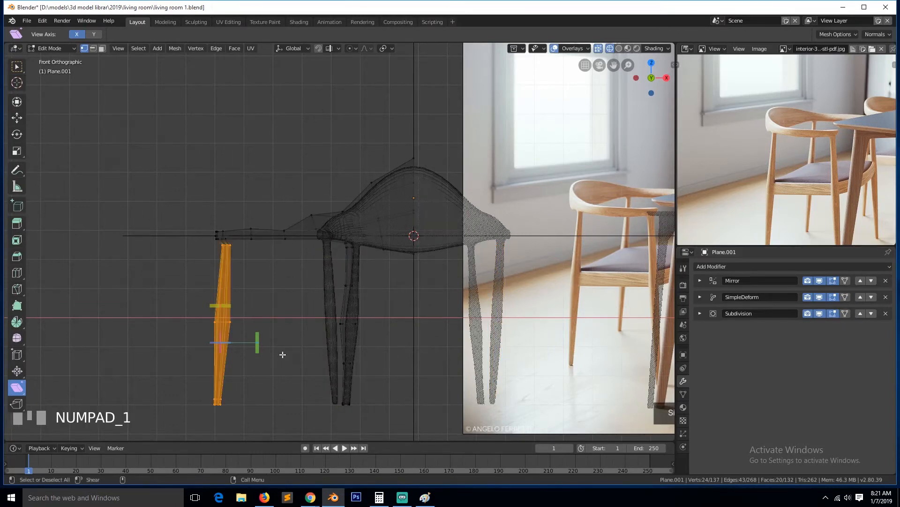
{"action": "key", "text": "KP_3"}
{"action": "left_click_drag", "start_coordinate": [345, 306], "coordinate": [287, 301]}
{"action": "key", "text": "Tab"}
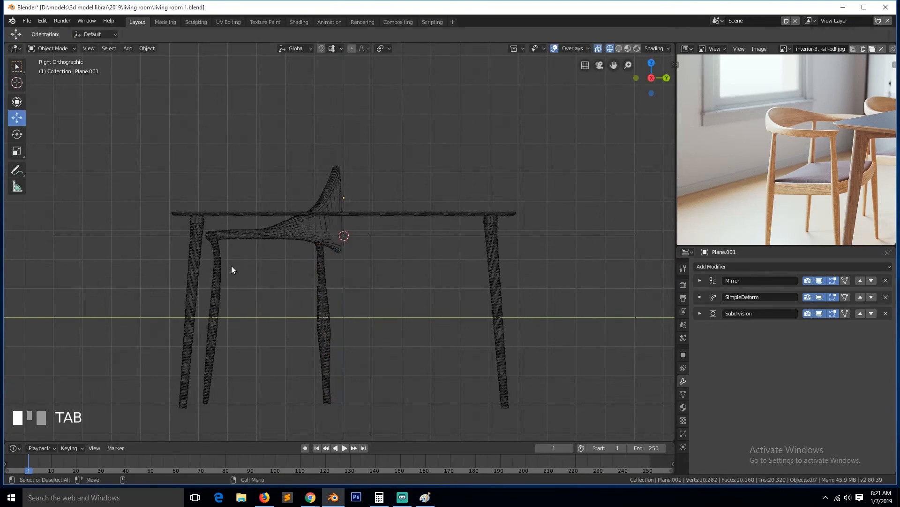
Switch to solid shading and examine the bent chair's front legs from several angles.
{"action": "key", "text": "grave"}
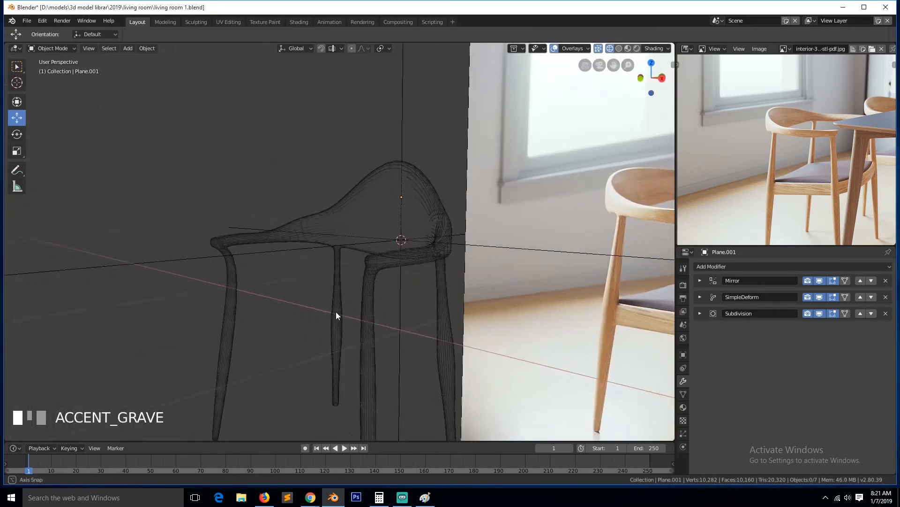
{"action": "key", "text": "z"}
{"action": "left_click", "coordinate": [395, 324]}
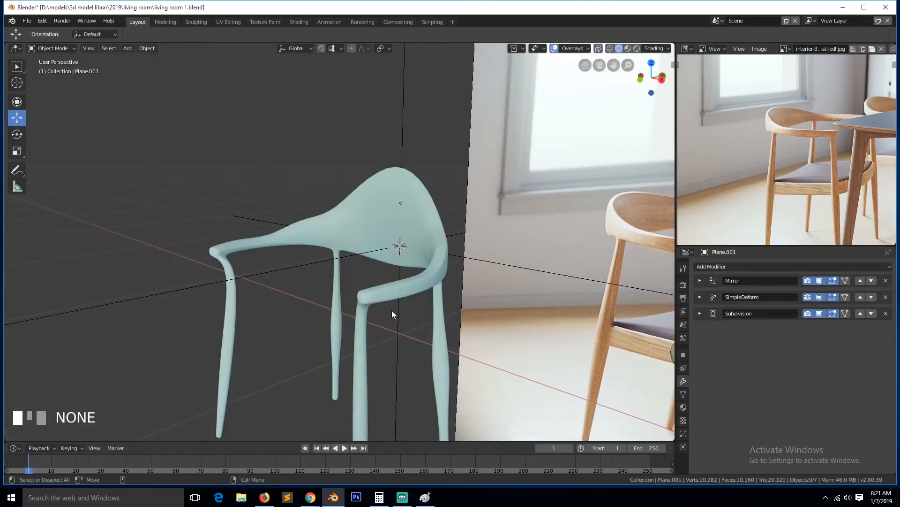
{"action": "key", "text": "grave"}
{"action": "key", "text": "Tab"}
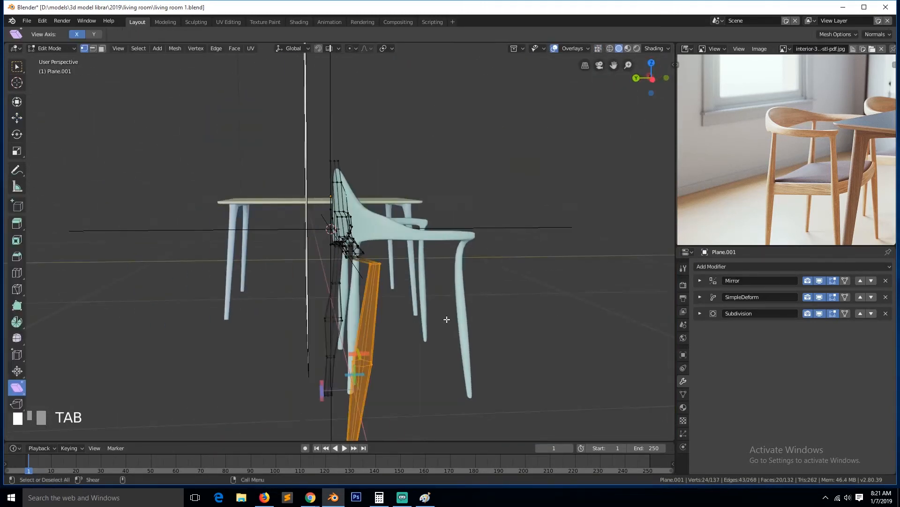
{"action": "key", "text": "Tab"}
{"action": "key", "text": "grave"}
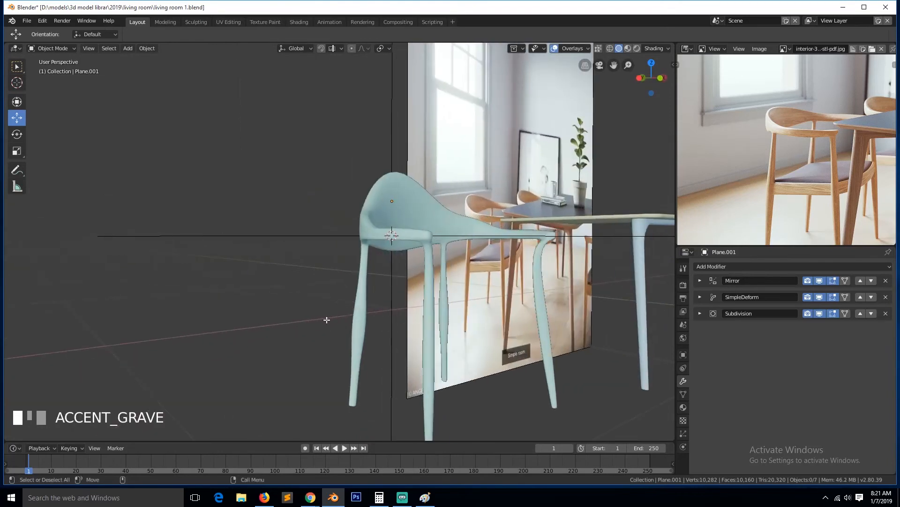
Shift the front leg along Y in side view to realign it with the armrest, and save the file.
{"action": "key", "text": "Tab"}
{"action": "key", "text": "KP_1"}
{"action": "key", "text": "KP_3"}
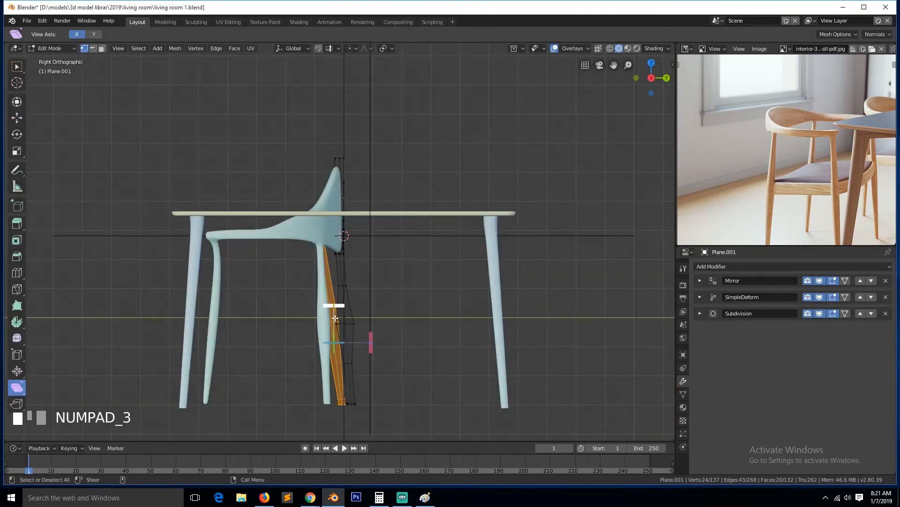
{"action": "left_click", "coordinate": [17, 118]}
{"action": "key", "text": "z"}
{"action": "left_click", "coordinate": [141, 164]}
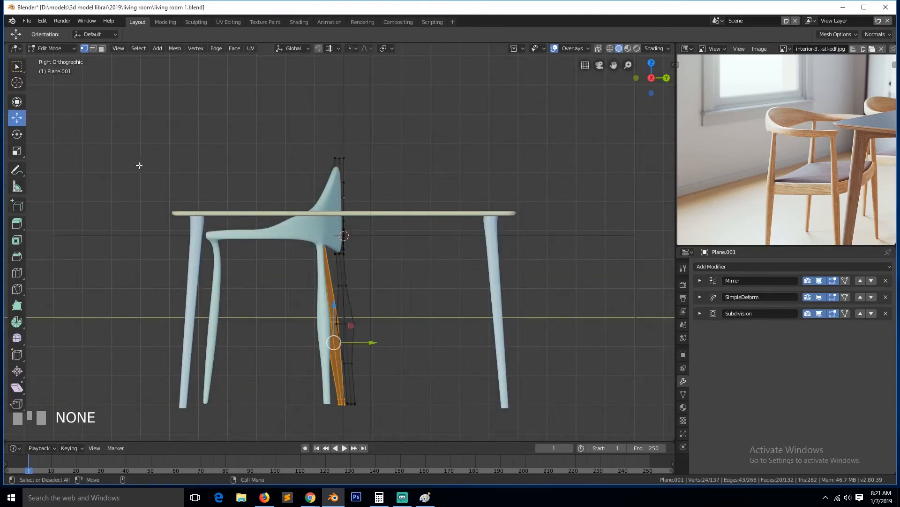
{"action": "left_click_drag", "start_coordinate": [373, 342], "coordinate": [374, 340]}
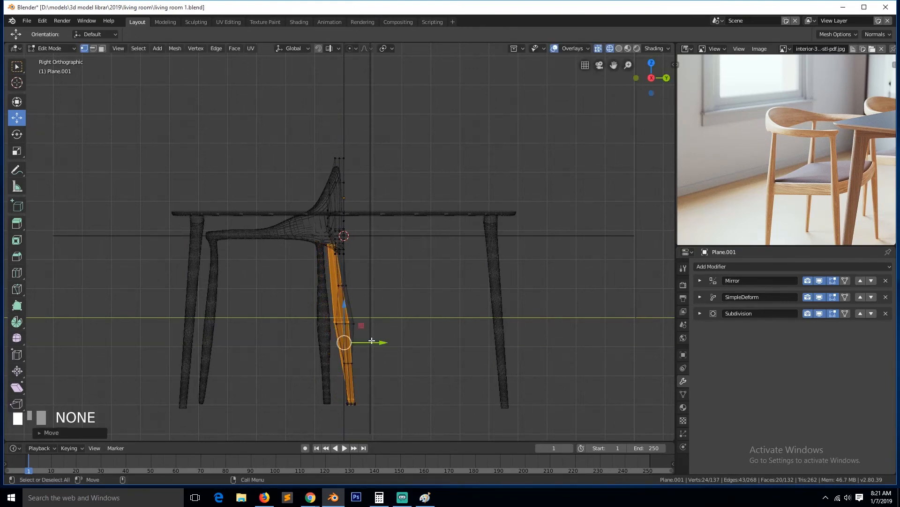
{"action": "key", "text": "Tab"}
{"action": "key", "text": "ctrl+s"}
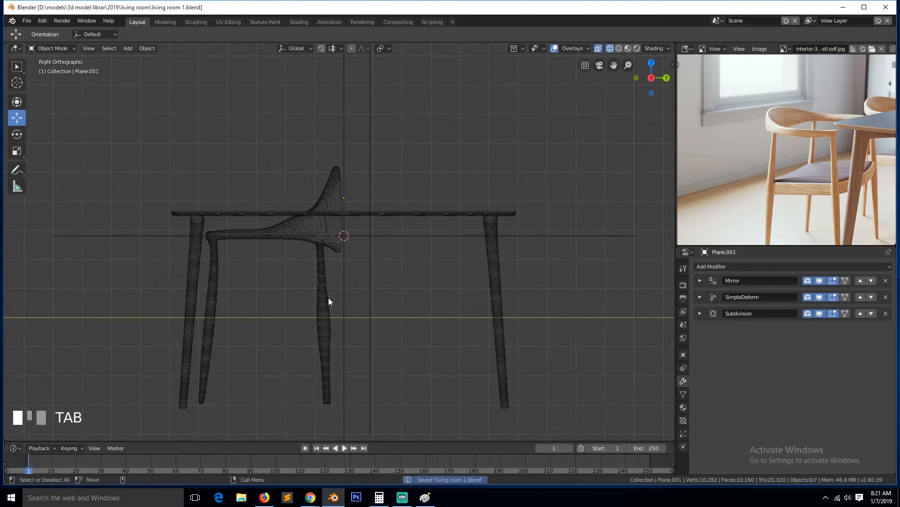
Return to solid shading and examine the splay of the chair's legs in perspective.
{"action": "scroll", "coordinate": [248, 281], "scroll_direction": "down", "scroll_amount": 1}
{"action": "key", "text": "z"}
{"action": "left_click", "coordinate": [281, 284]}
{"action": "mouse_move", "coordinate": [361, 277]}
{"action": "middle_mouse_down"}
{"action": "mouse_move", "coordinate": [471, 311]}
{"action": "mouse_move", "coordinate": [454, 299]}
{"action": "middle_mouse_up"}
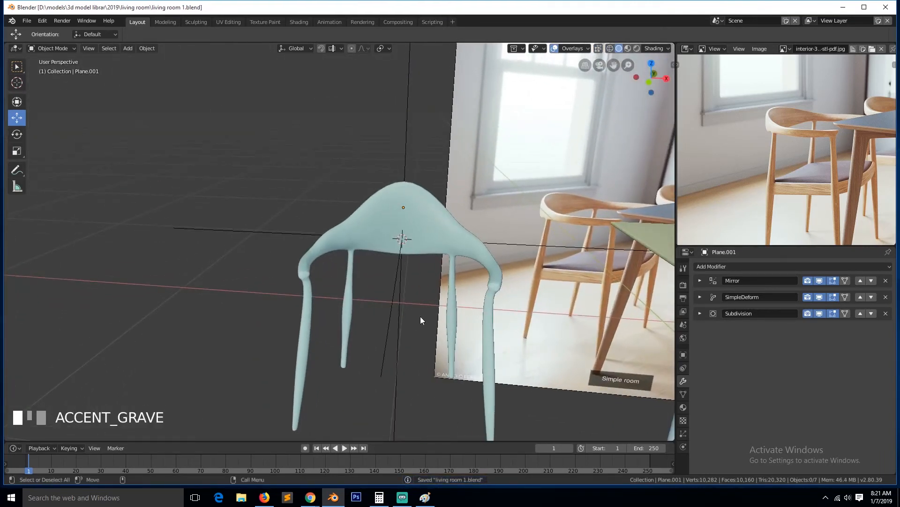
{"action": "middle_click_drag", "start_coordinate": [547, 279], "coordinate": [500, 283]}
{"action": "key", "text": "Tab"}
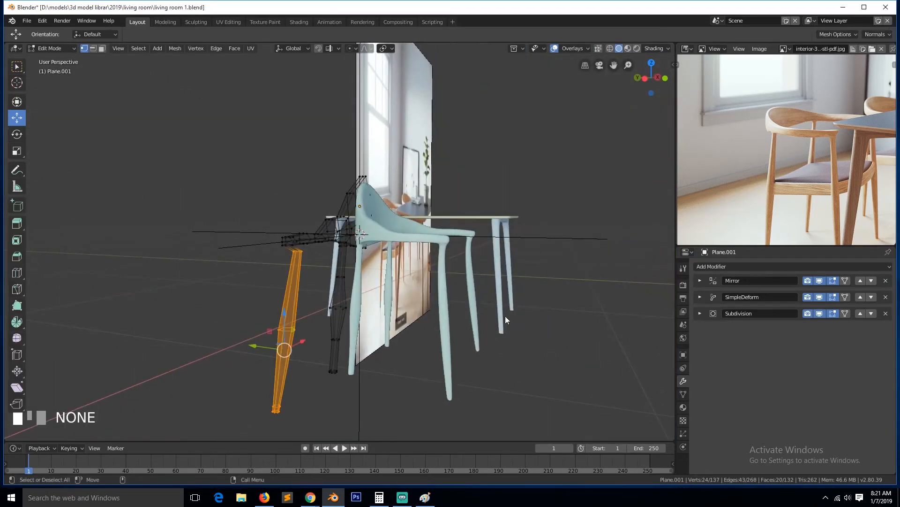
{"action": "key", "text": "Tab"}
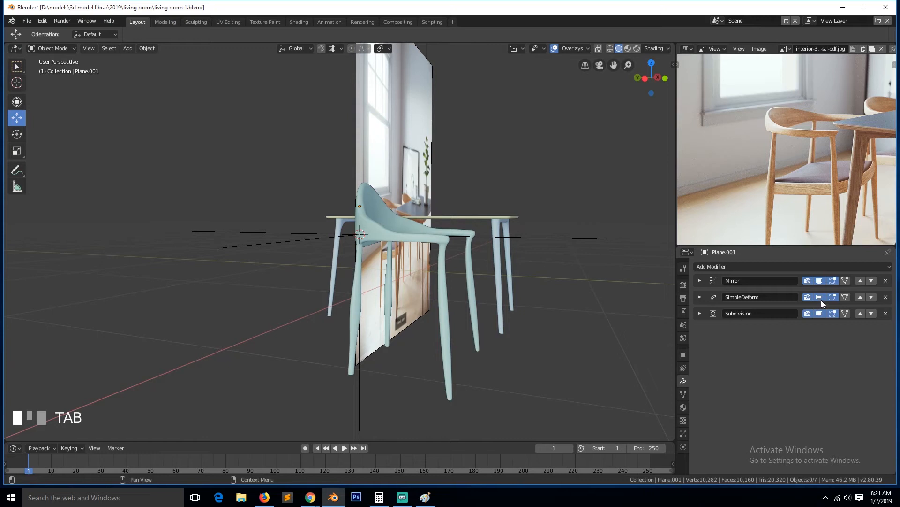
Hide the Subdivision and SimpleDeform modifiers in the viewport, saving the file in between, and stay in Edit Mode.
{"action": "left_click", "coordinate": [819, 312]}
{"action": "key", "text": "ctrl+s"}
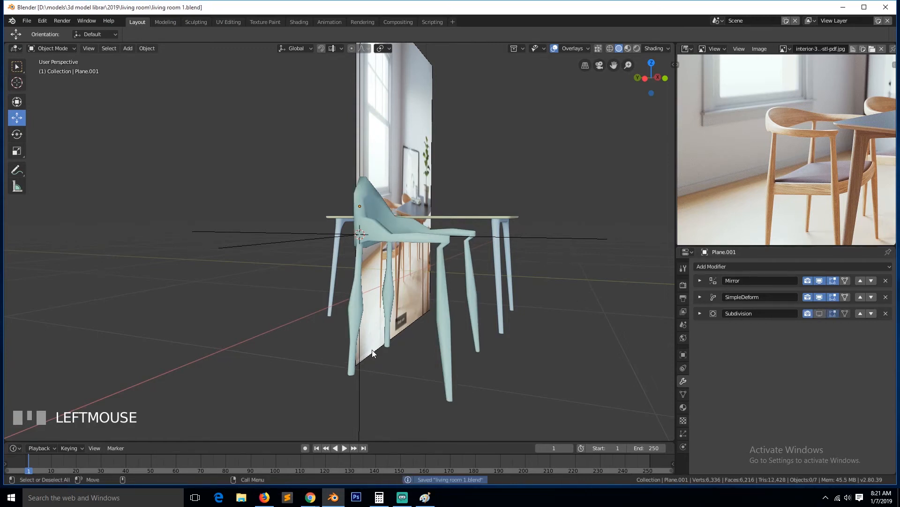
{"action": "scroll", "coordinate": [372, 352], "scroll_direction": "up", "scroll_amount": 3}
{"action": "middle_click_drag", "start_coordinate": [372, 350], "coordinate": [347, 364]}
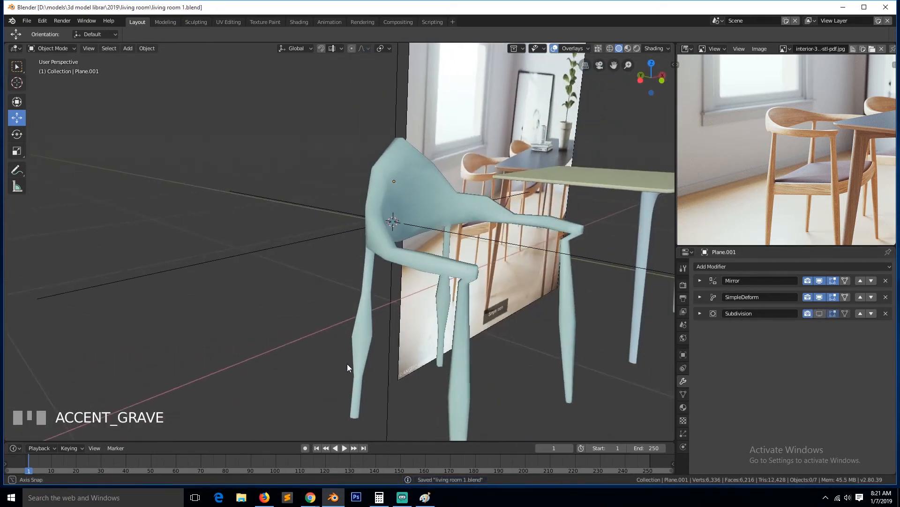
{"action": "key", "text": "Tab"}
{"action": "key", "text": "Tab"}
{"action": "key", "text": "Tab"}
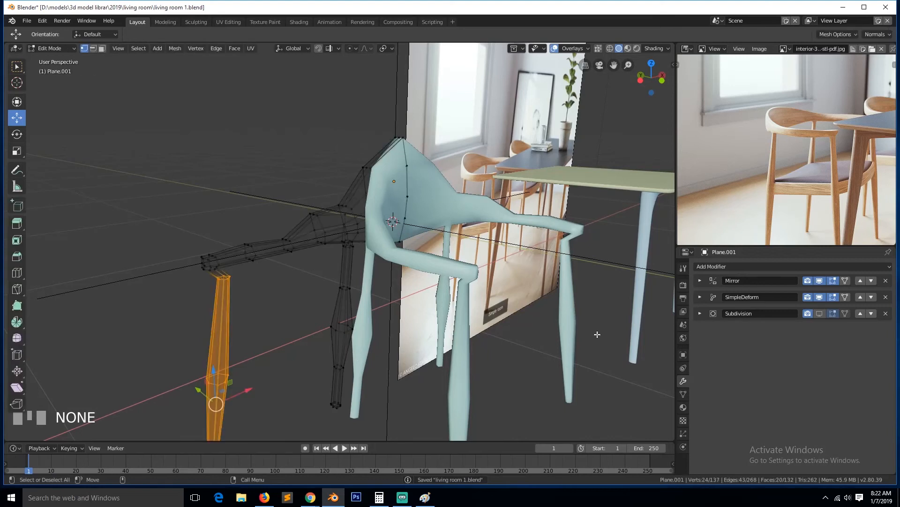
{"action": "left_click", "coordinate": [824, 299]}
{"action": "key", "text": "grave"}
Select the middle edge loops of the front and back legs and bevel them with one segment.
{"action": "key", "text": "a"}
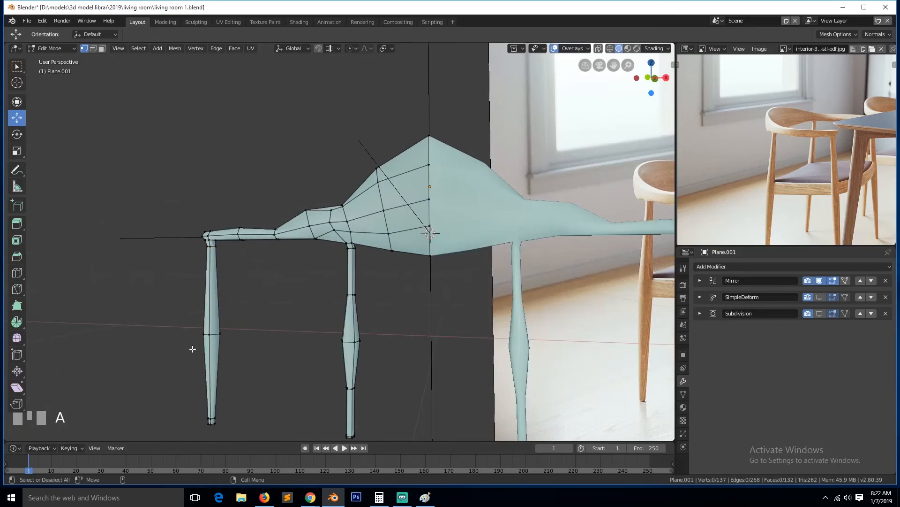
{"action": "scroll", "coordinate": [192, 349], "scroll_direction": "up", "scroll_amount": 2}
{"action": "left_click", "coordinate": [157, 371], "text": "alt"}
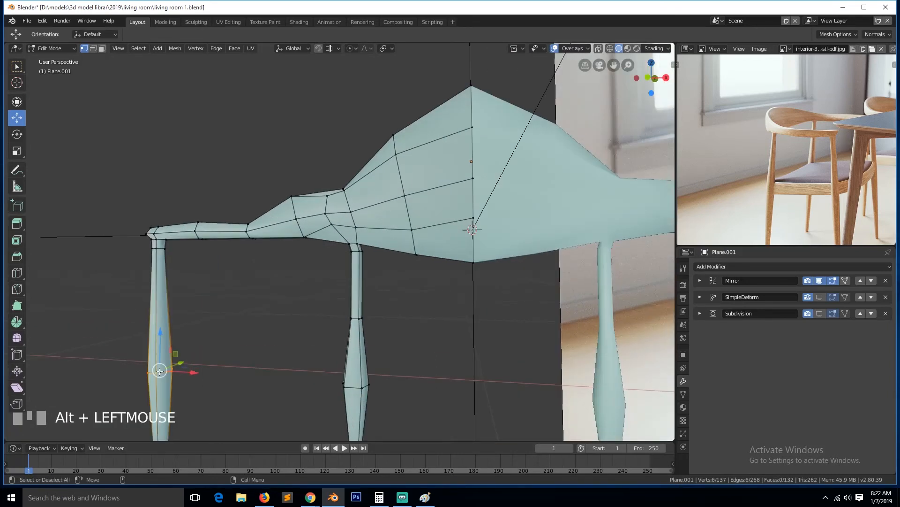
{"action": "key", "text": "KP_Decimal"}
{"action": "scroll", "coordinate": [237, 353], "scroll_direction": "down", "scroll_amount": 5}
{"action": "scroll", "coordinate": [472, 266], "scroll_direction": "up", "scroll_amount": 2}
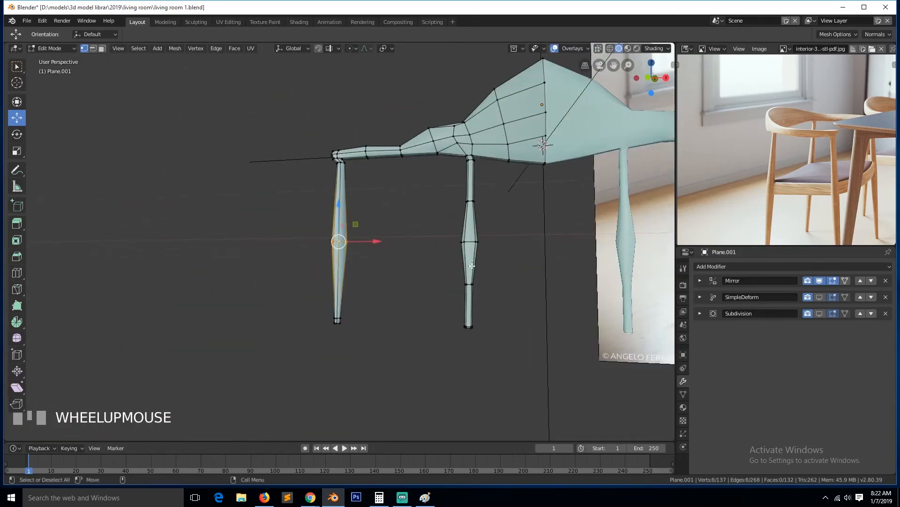
{"action": "left_click", "coordinate": [472, 243], "text": "alt+shift"}
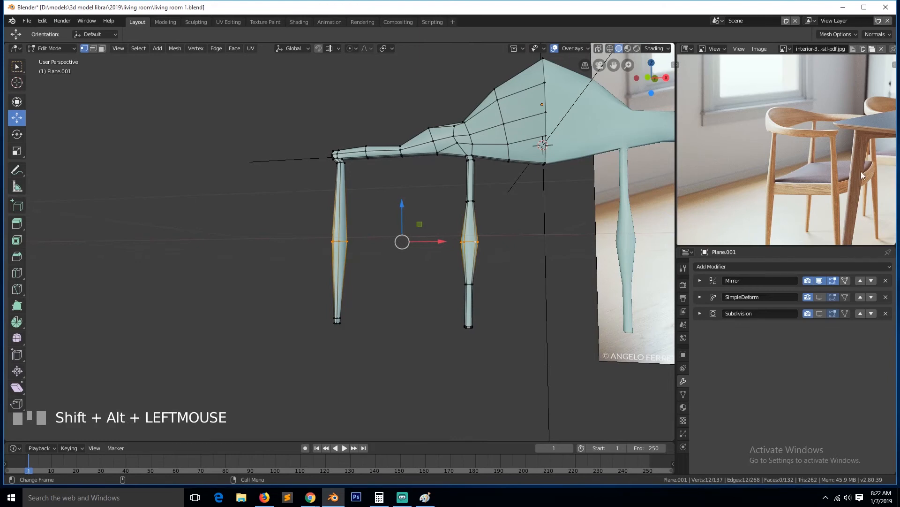
{"action": "scroll", "coordinate": [436, 256], "scroll_direction": "up", "scroll_amount": 3}
{"action": "key", "text": "grave"}
{"action": "middle_click_drag", "start_coordinate": [441, 255], "coordinate": [432, 280]}
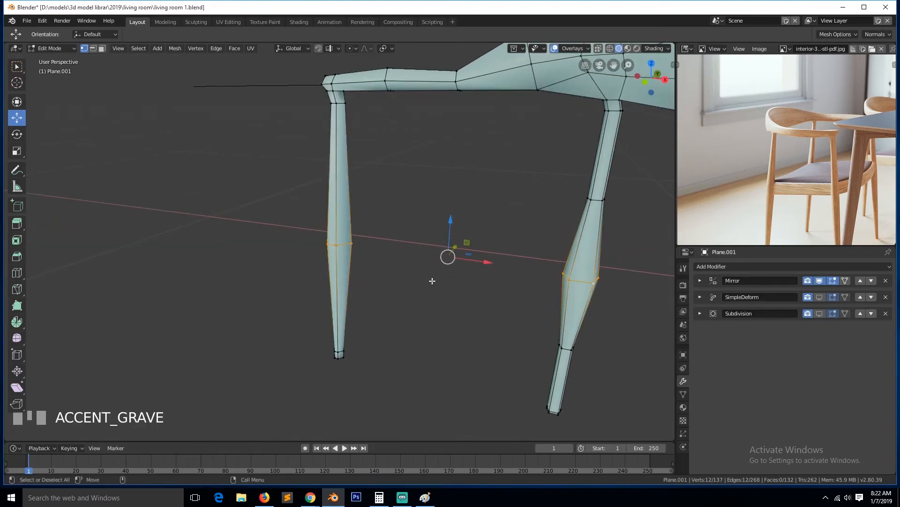
{"action": "key", "text": "ctrl+b"}
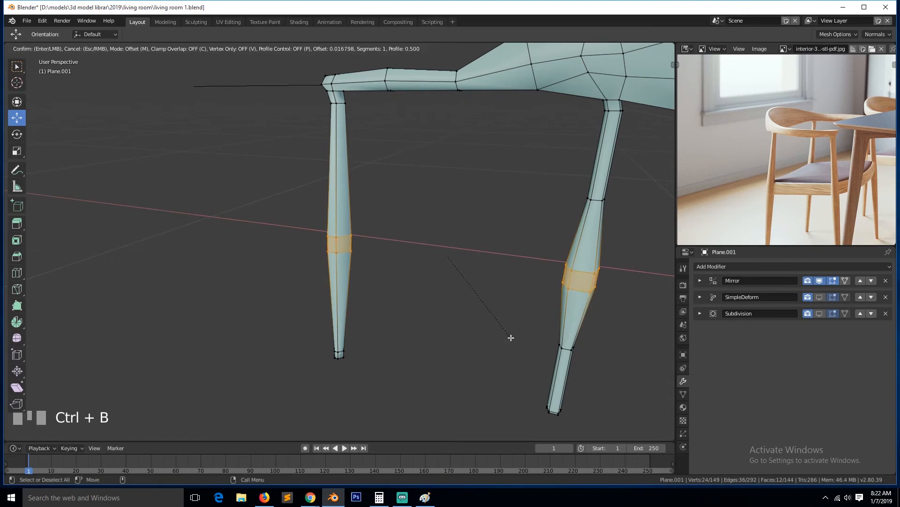
{"action": "left_click", "coordinate": [460, 314]}
{"action": "scroll", "coordinate": [435, 303], "scroll_direction": "up", "scroll_amount": 3}
{"action": "key", "text": "grave"}
{"action": "middle_click_drag", "start_coordinate": [434, 303], "coordinate": [315, 284]}
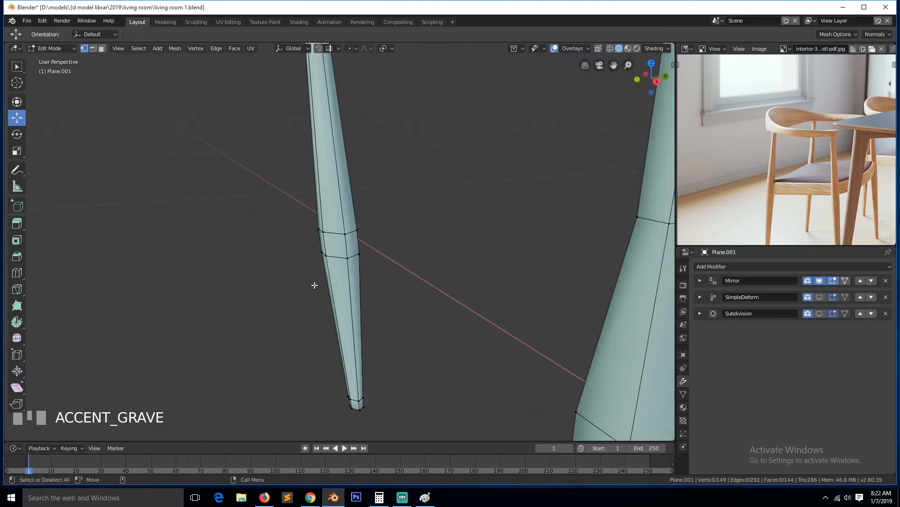
{"action": "key", "text": "2"}
{"action": "left_click", "coordinate": [345, 247]}
{"action": "key", "text": "grave"}
{"action": "middle_click_drag", "start_coordinate": [345, 247], "coordinate": [285, 267]}
{"action": "key", "text": "alt+a"}
{"action": "left_click", "coordinate": [341, 247]}
Bridge the facing band faces of the front and back legs to form a side rail between them.
{"action": "key", "text": "3"}
{"action": "left_click", "coordinate": [338, 249]}
{"action": "key", "text": "grave"}
{"action": "middle_click_drag", "start_coordinate": [339, 249], "coordinate": [466, 291]}
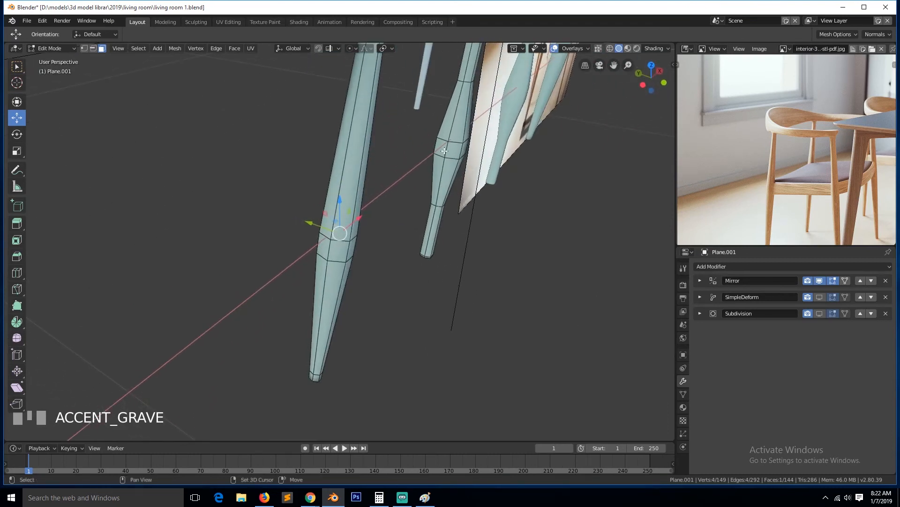
{"action": "left_click", "coordinate": [444, 150], "text": "shift"}
{"action": "right_click", "coordinate": [467, 234]}
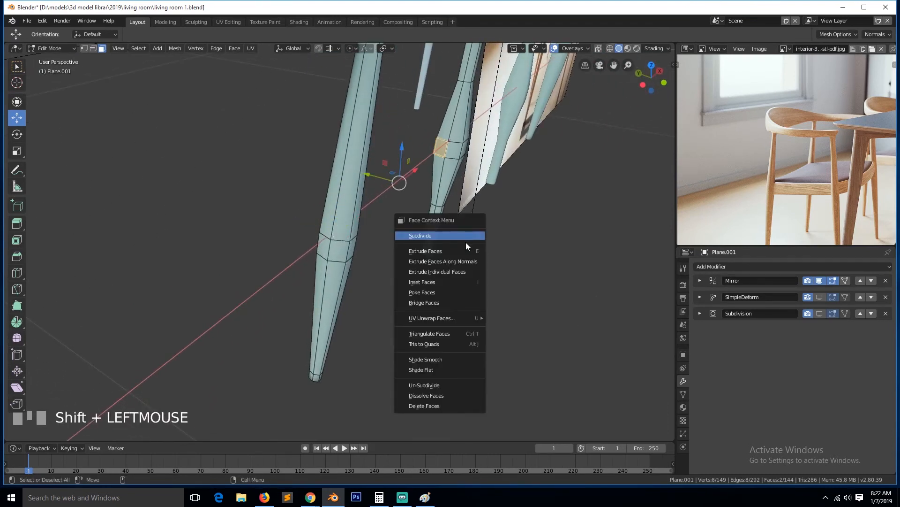
{"action": "left_click", "coordinate": [448, 305]}
{"action": "key", "text": "a"}
{"action": "key", "text": "grave"}
{"action": "middle_click_drag", "start_coordinate": [460, 287], "coordinate": [323, 263]}
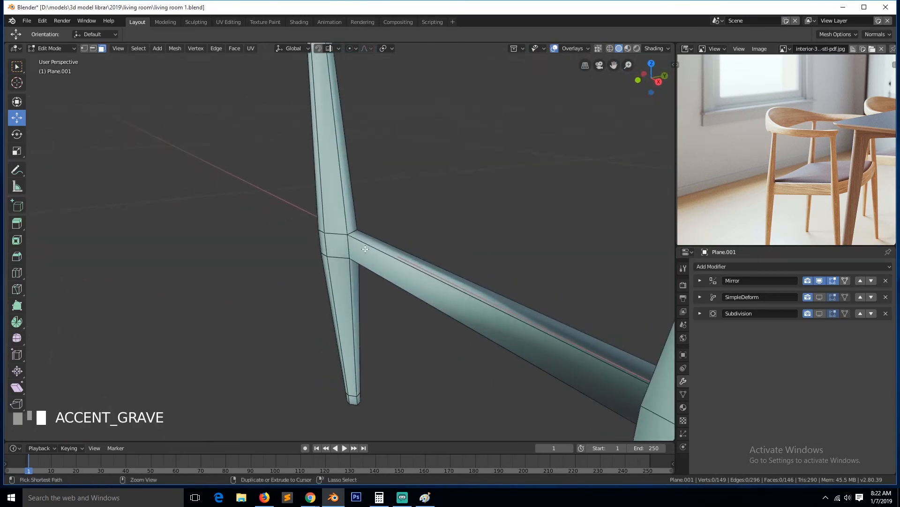
Try to add an edge loop around the front leg just above the side rail.
{"action": "key", "text": "ctrl+r"}
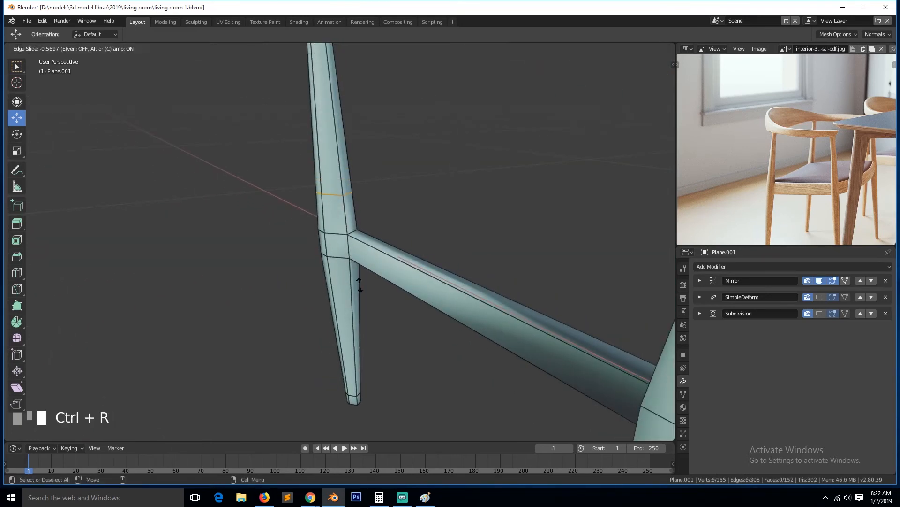
{"action": "left_click", "coordinate": [363, 290]}
{"action": "key", "text": "ctrl+z"}
{"action": "scroll", "coordinate": [365, 272], "scroll_direction": "up", "scroll_amount": 2}
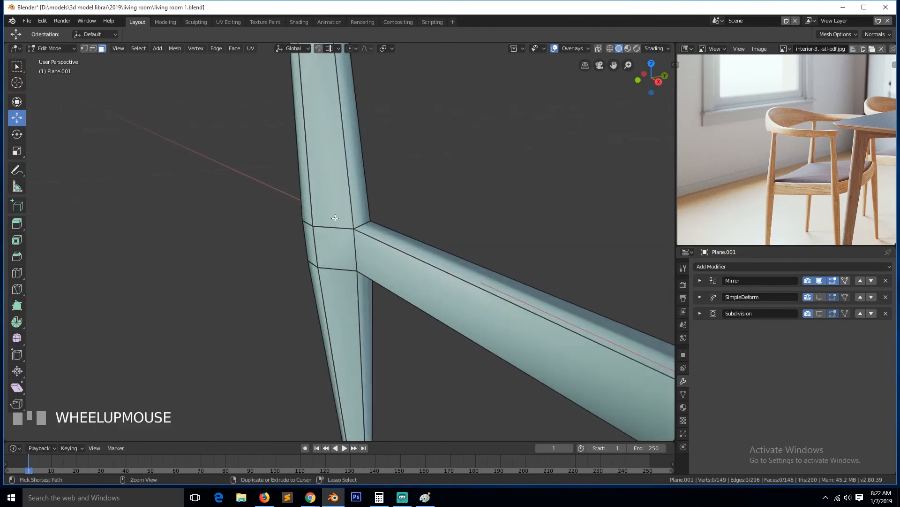
{"action": "key", "text": "ctrl+r"}
{"action": "scroll", "coordinate": [334, 216], "scroll_direction": "down", "scroll_amount": 3}
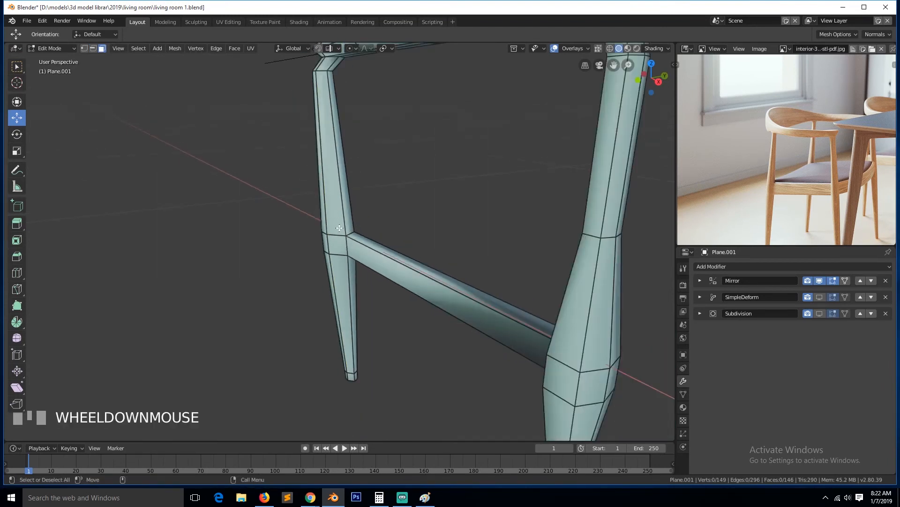
Add an edge loop around the side rail close to the front leg and another close to the back leg.
{"action": "key", "text": "ctrl+r"}
{"action": "left_click", "coordinate": [368, 264]}
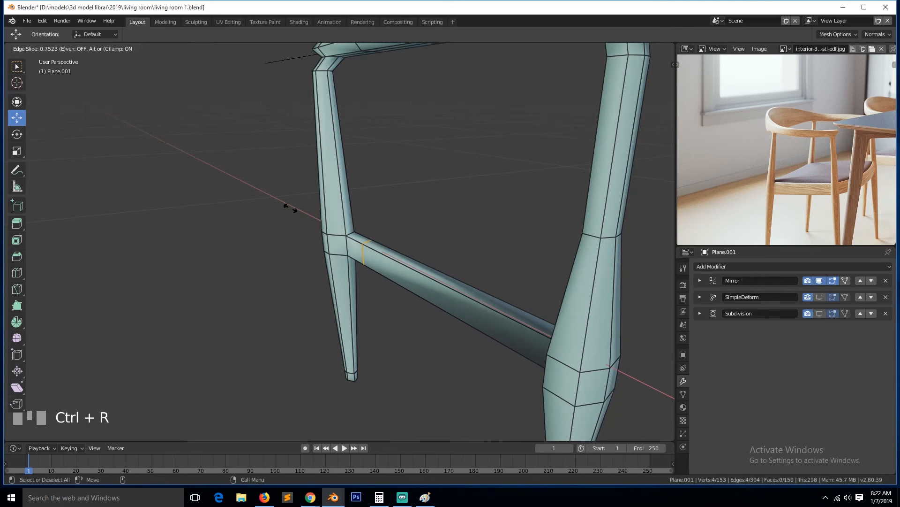
{"action": "left_click", "coordinate": [272, 194]}
{"action": "key", "text": "ctrl+r"}
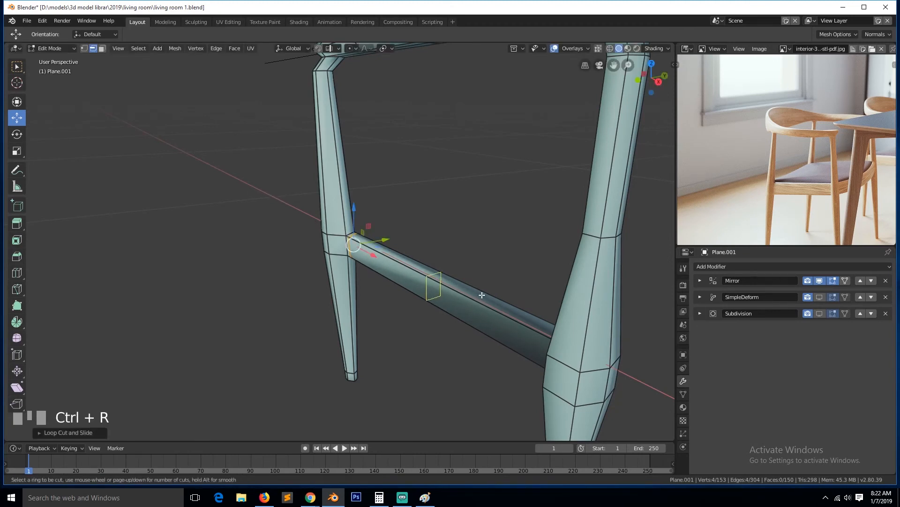
{"action": "left_click", "coordinate": [506, 310]}
{"action": "left_click", "coordinate": [581, 343]}
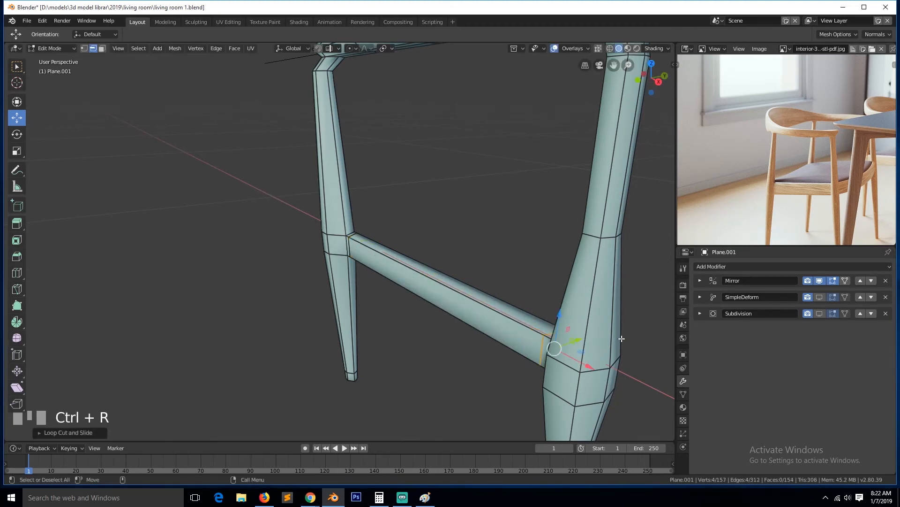
Show the Subdivision modifier in the viewport and inspect the smoothed joint of rail and front leg in Object Mode.
{"action": "left_click", "coordinate": [820, 313]}
{"action": "key", "text": "Tab"}
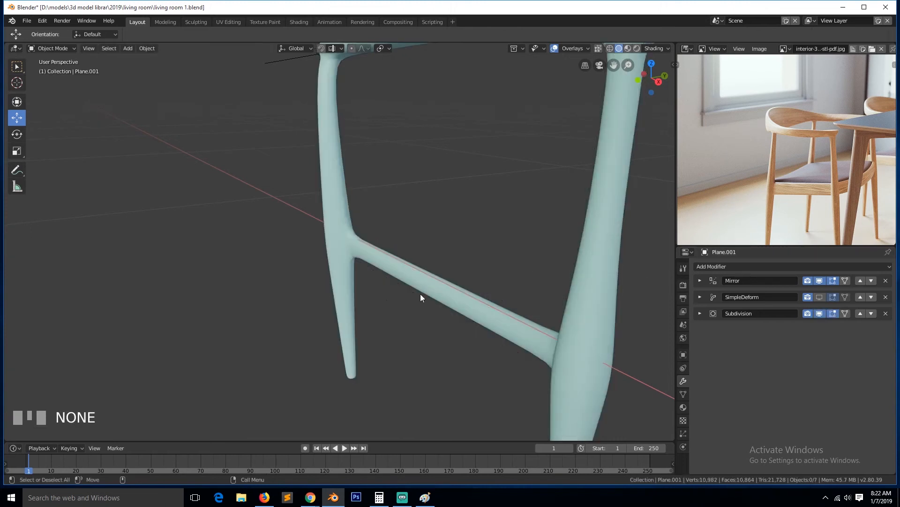
{"action": "key", "text": "grave"}
{"action": "middle_click_drag", "start_coordinate": [596, 297], "coordinate": [527, 315]}
{"action": "scroll", "coordinate": [481, 302], "scroll_direction": "up", "scroll_amount": 2}
{"action": "key", "text": "grave"}
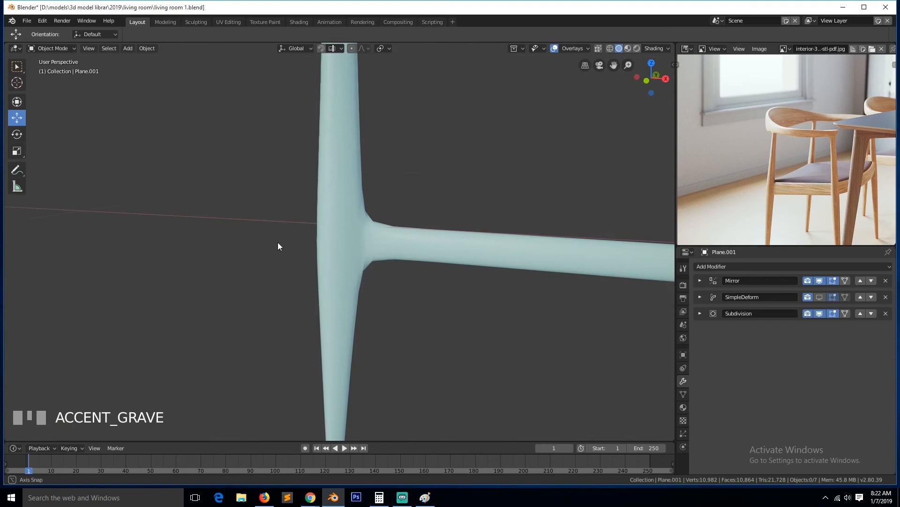
Return to Edit Mode at the front leg joint and hide the Subdivision modifier in the viewport.
{"action": "key", "text": "Tab"}
{"action": "key", "text": "grave"}
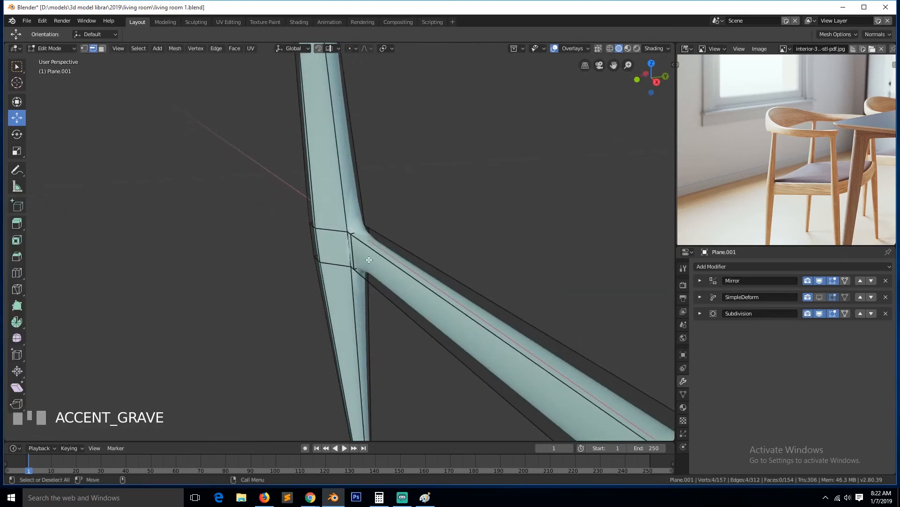
{"action": "key", "text": "ctrl+r"}
{"action": "right_click", "coordinate": [357, 237]}
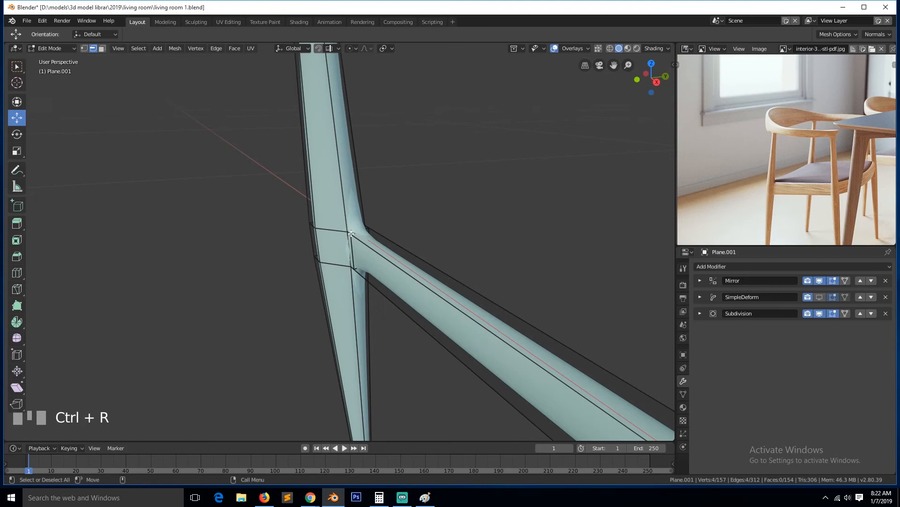
{"action": "left_click", "coordinate": [819, 313]}
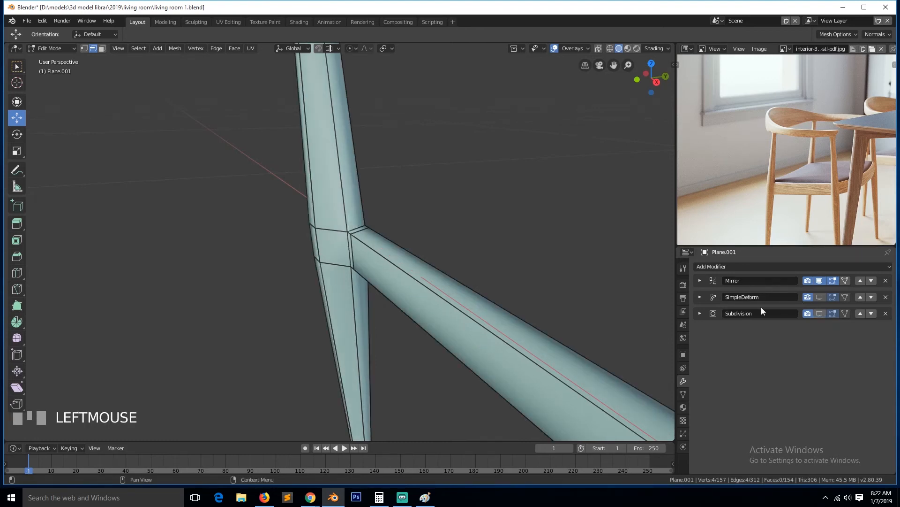
Select all four lengthwise edges of the side rail, including those on its inner side.
{"action": "left_click", "coordinate": [441, 258], "text": "alt"}
{"action": "left_click", "coordinate": [438, 284], "text": "alt+shift"}
{"action": "left_click", "coordinate": [416, 325], "text": "alt+shift"}
{"action": "key", "text": "grave"}
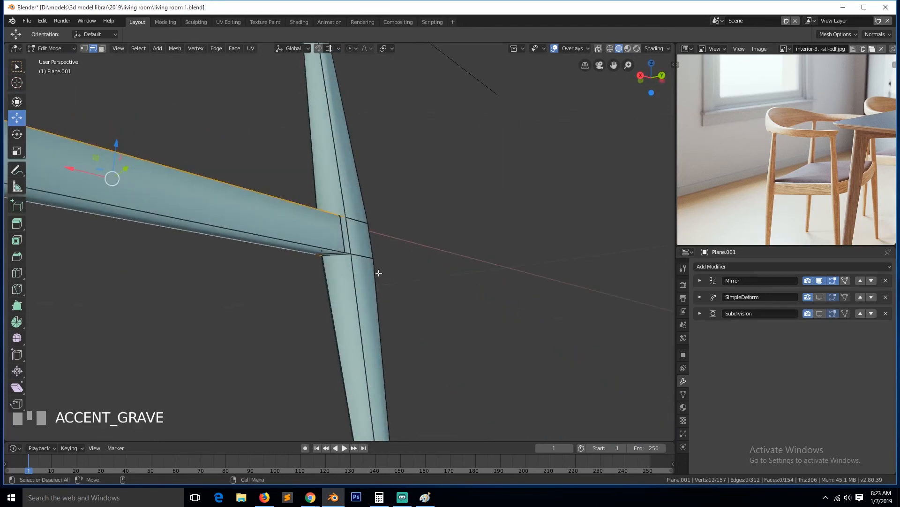
{"action": "left_click", "coordinate": [306, 244], "text": "alt+shift"}
{"action": "scroll", "coordinate": [424, 298], "scroll_direction": "up", "scroll_amount": 3}
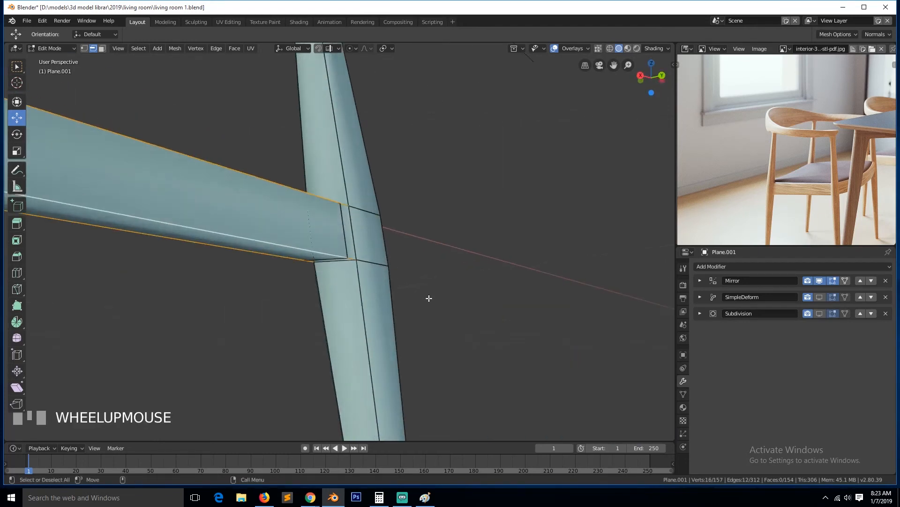
Add the edges where the side rail meets the front leg to the selection.
{"action": "left_click", "coordinate": [356, 237], "text": "shift"}
{"action": "left_click", "coordinate": [349, 267], "text": "shift"}
{"action": "key", "text": "grave"}
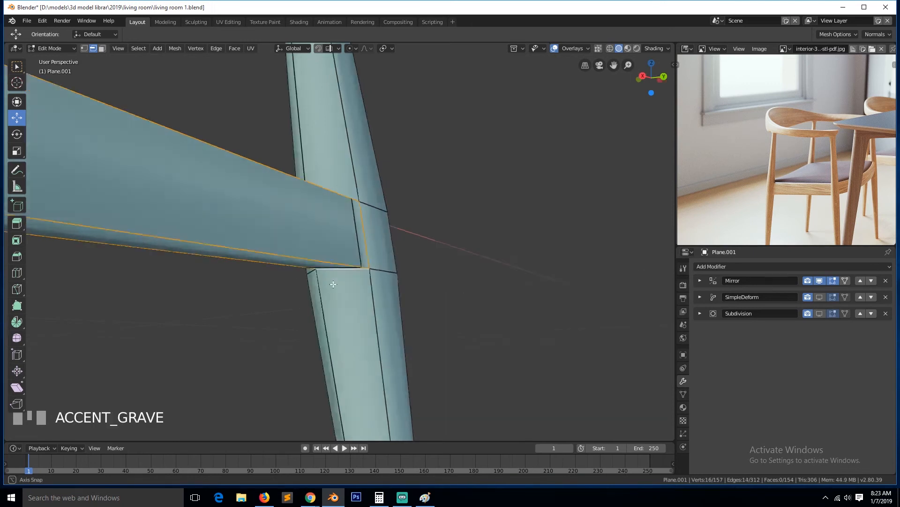
{"action": "left_click", "coordinate": [369, 246], "text": "shift"}
{"action": "left_click", "coordinate": [376, 210], "text": "shift"}
{"action": "scroll", "coordinate": [376, 210], "scroll_direction": "down", "scroll_amount": 3}
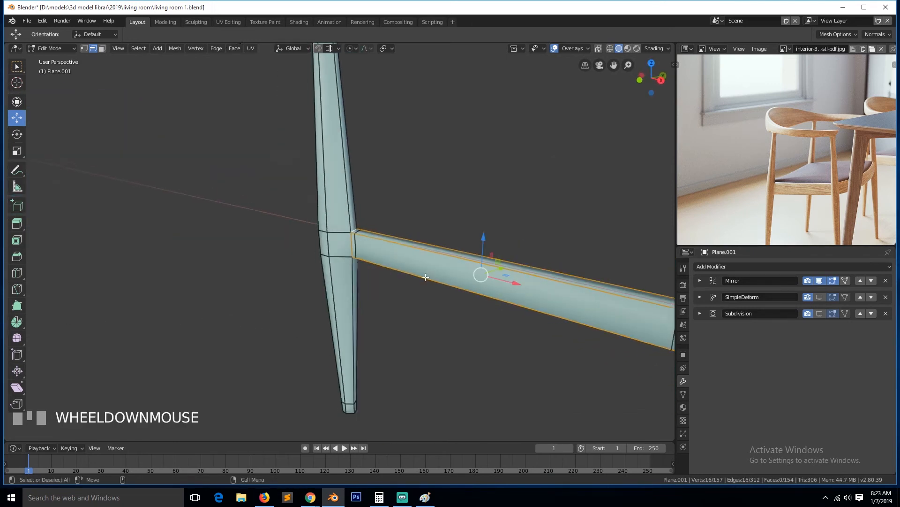
{"action": "key", "text": "grave"}
{"action": "scroll", "coordinate": [593, 277], "scroll_direction": "up", "scroll_amount": 3}
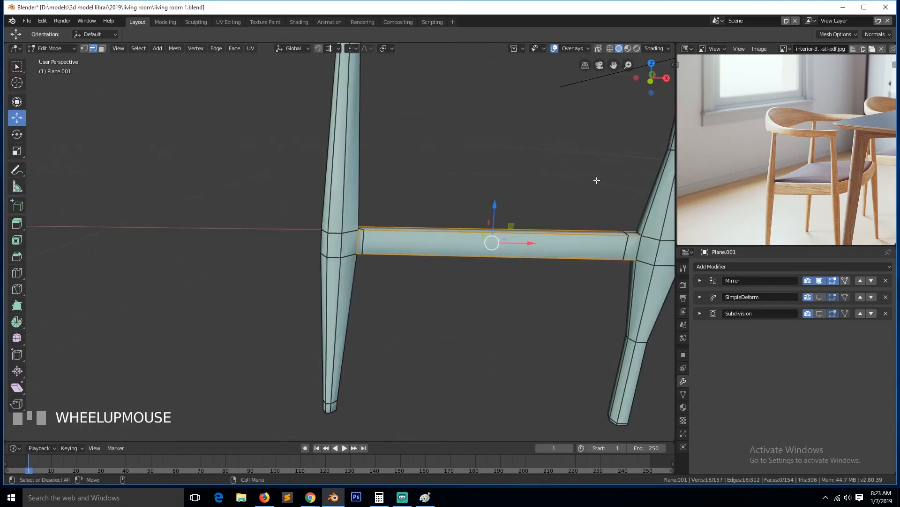
Extend the selection with the edges where the side rail meets the back leg.
{"action": "left_click_drag", "start_coordinate": [613, 72], "coordinate": [455, 109]}
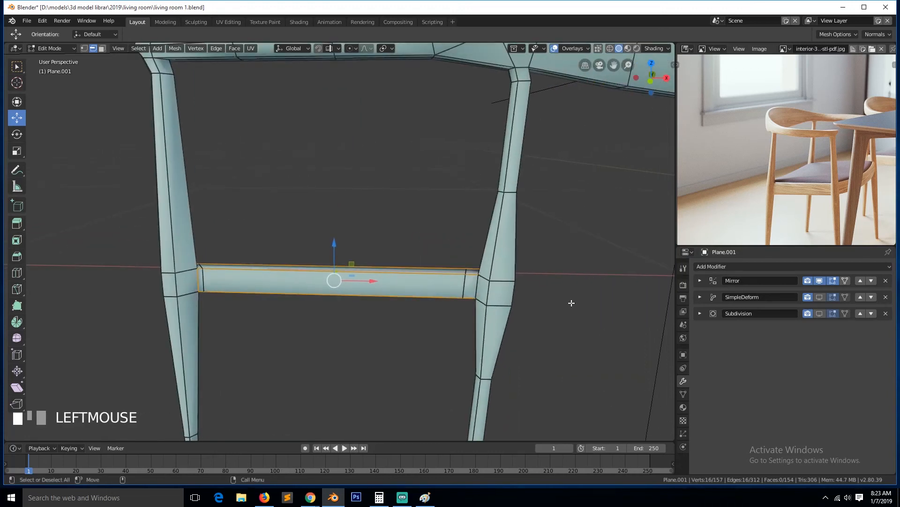
{"action": "key", "text": "grave"}
{"action": "left_click", "coordinate": [549, 292], "text": "shift"}
{"action": "key", "text": "grave"}
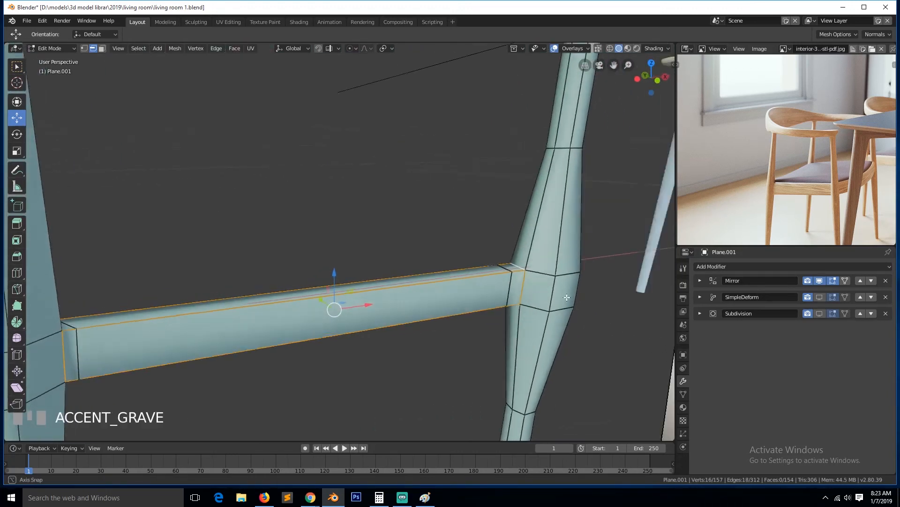
{"action": "left_click", "coordinate": [402, 501]}
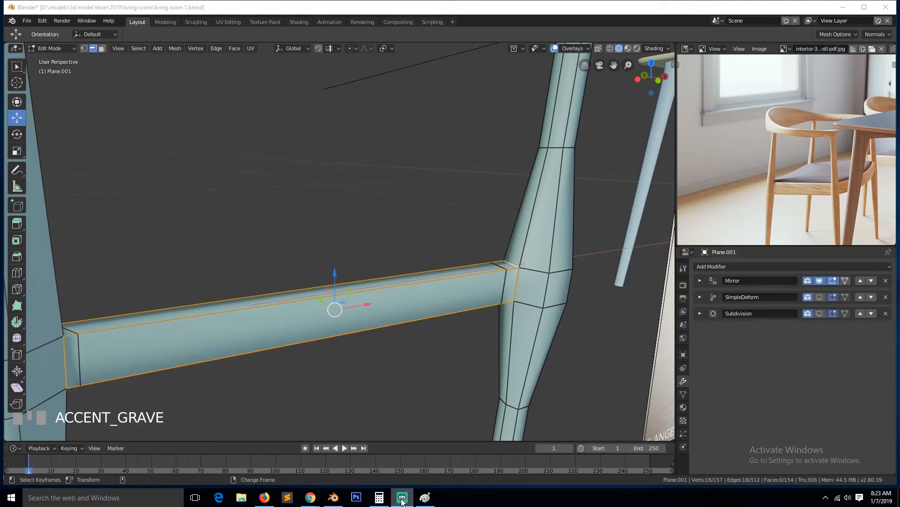
{"action": "left_click", "coordinate": [402, 501]}
{"action": "key", "text": "grave"}
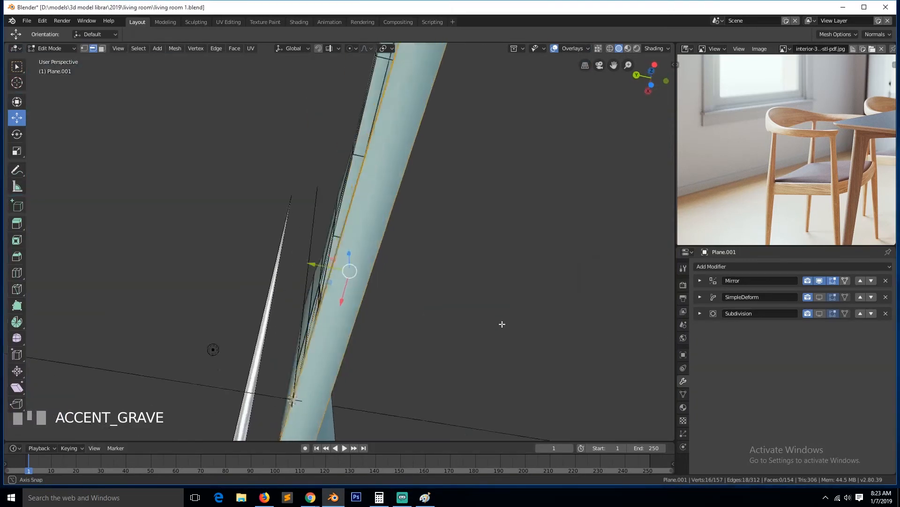
{"action": "key", "text": "grave"}
{"action": "middle_click_drag", "start_coordinate": [446, 416], "coordinate": [315, 368]}
{"action": "left_click", "coordinate": [200, 316], "text": "shift"}
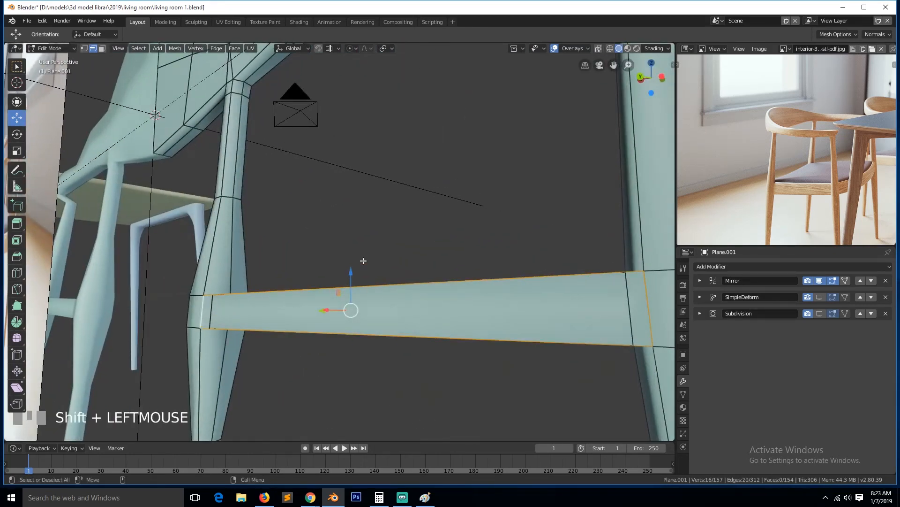
{"action": "key", "text": "grave"}
Bevel the selected side rail edges with one segment at an offset of about 0.003 and return to Object Mode.
{"action": "key", "text": "ctrl+b"}
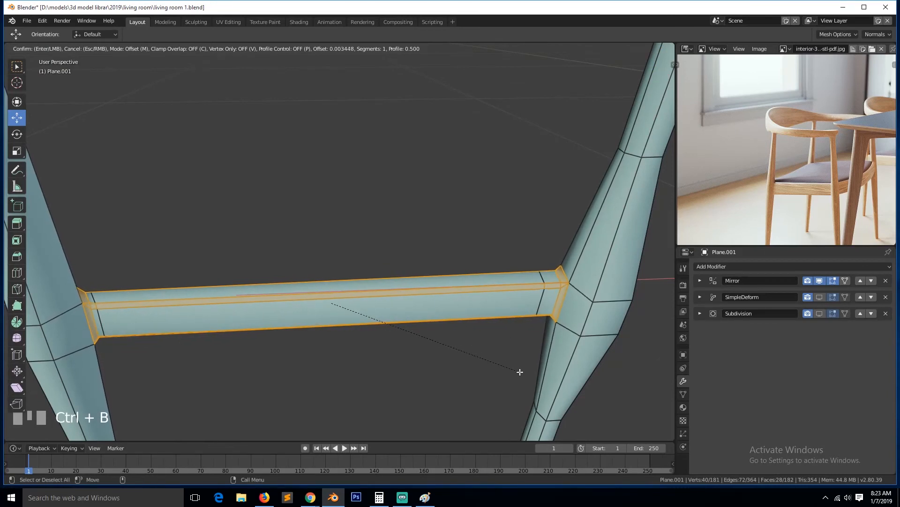
{"action": "left_click", "coordinate": [520, 371]}
{"action": "key", "text": "Tab"}
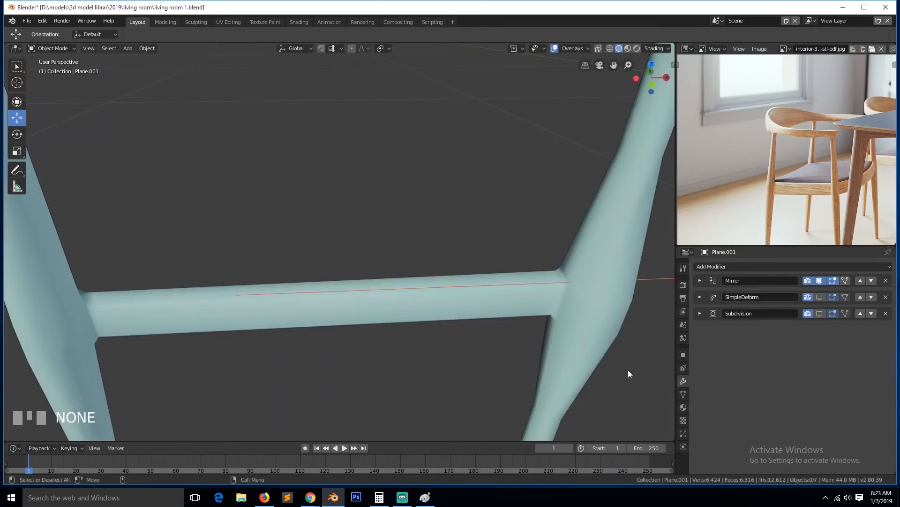
Show the Subdivision and SimpleDeform modifiers in the viewport to display the smoothed, bent chair.
{"action": "left_click", "coordinate": [820, 314]}
{"action": "scroll", "coordinate": [528, 317], "scroll_direction": "down", "scroll_amount": 3}
{"action": "key", "text": "grave"}
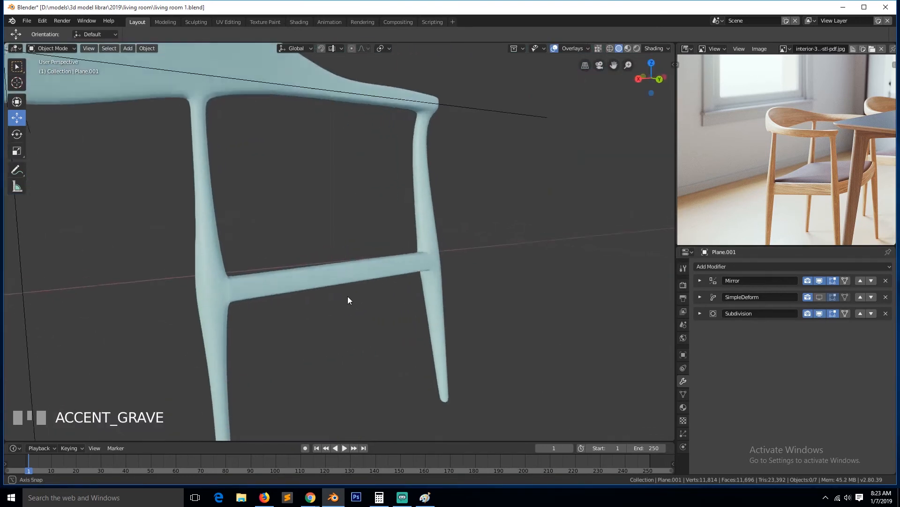
{"action": "middle_click_drag", "start_coordinate": [348, 299], "coordinate": [257, 308]}
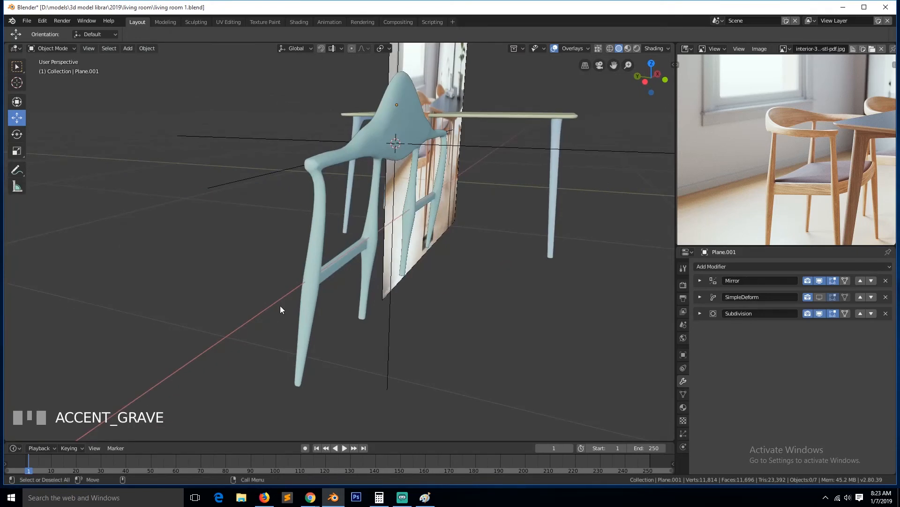
{"action": "left_click", "coordinate": [820, 297]}
{"action": "key", "text": "grave"}
{"action": "middle_click_drag", "start_coordinate": [492, 301], "coordinate": [527, 298]}
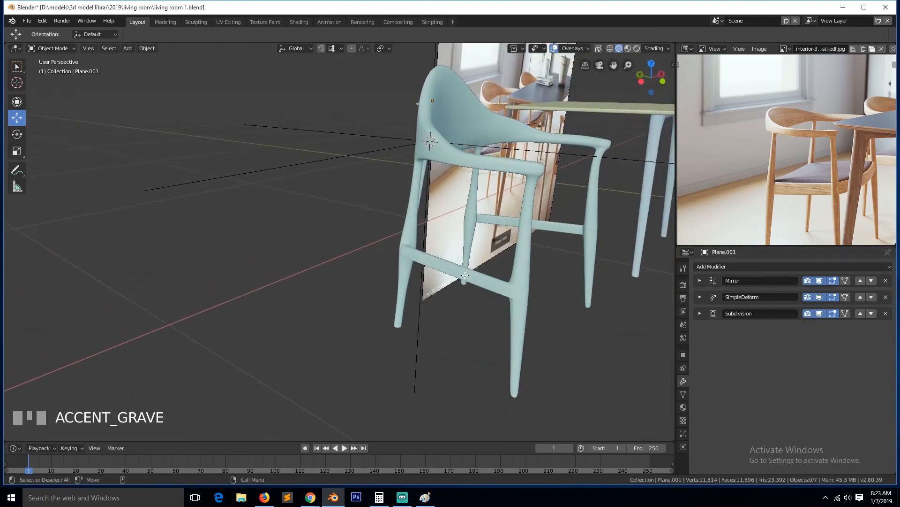
Clear the mesh selection and check the bent chair from the top view in Object Mode.
{"action": "key", "text": "Tab"}
{"action": "key", "text": "alt+a"}
{"action": "key", "text": "Tab"}
{"action": "middle_click_drag", "start_coordinate": [460, 188], "coordinate": [392, 259]}
{"action": "key", "text": "KP_7"}
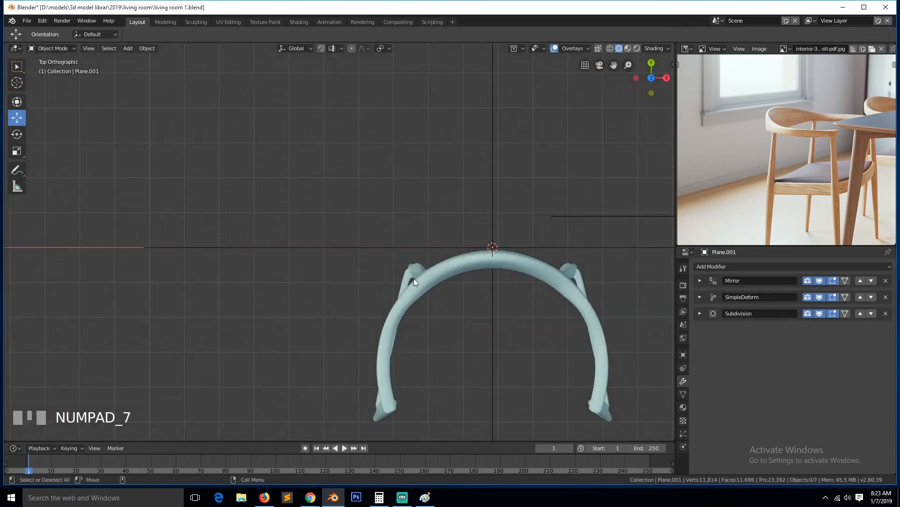
Cut four evenly spaced edge loops across the side rail so that it follows the bend.
{"action": "key", "text": "Tab"}
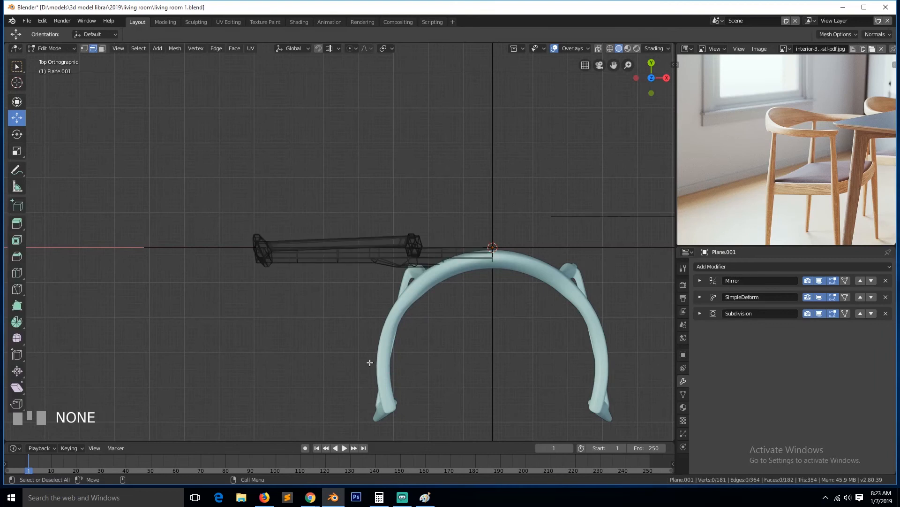
{"action": "middle_click_drag", "start_coordinate": [369, 361], "coordinate": [404, 287]}
{"action": "key", "text": "z"}
{"action": "key", "text": "ctrl+r"}
{"action": "scroll", "coordinate": [337, 261], "scroll_direction": "up", "scroll_amount": 3}
{"action": "left_click", "coordinate": [338, 261]}
{"action": "right_click", "coordinate": [497, 313]}
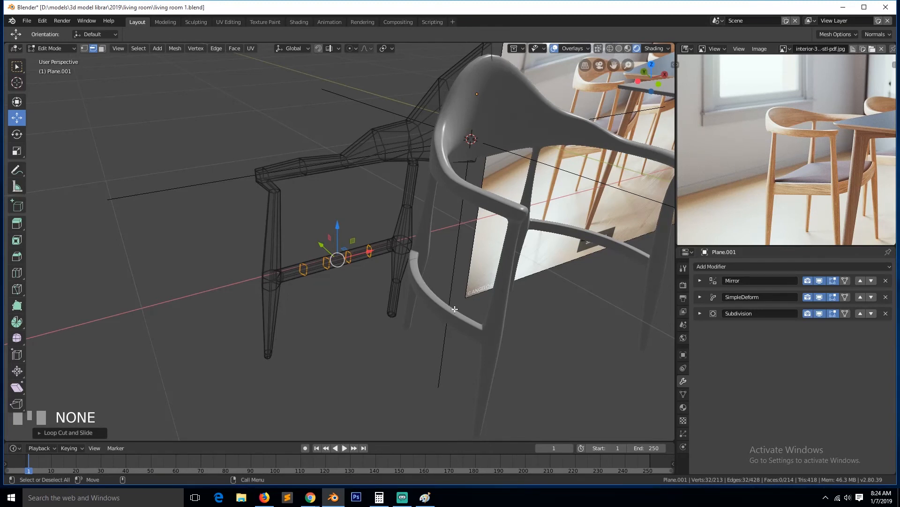
Return to Object Mode with Solid shading and save the file.
{"action": "key", "text": "Tab"}
{"action": "key", "text": "z"}
{"action": "left_click", "coordinate": [488, 317]}
{"action": "scroll", "coordinate": [533, 317], "scroll_direction": "down", "scroll_amount": 3}
{"action": "mouse_move", "coordinate": [533, 317]}
{"action": "middle_mouse_down"}
{"action": "mouse_move", "coordinate": [427, 307]}
{"action": "mouse_move", "coordinate": [549, 328]}
{"action": "middle_mouse_up"}
{"action": "key", "text": "ctrl+s"}
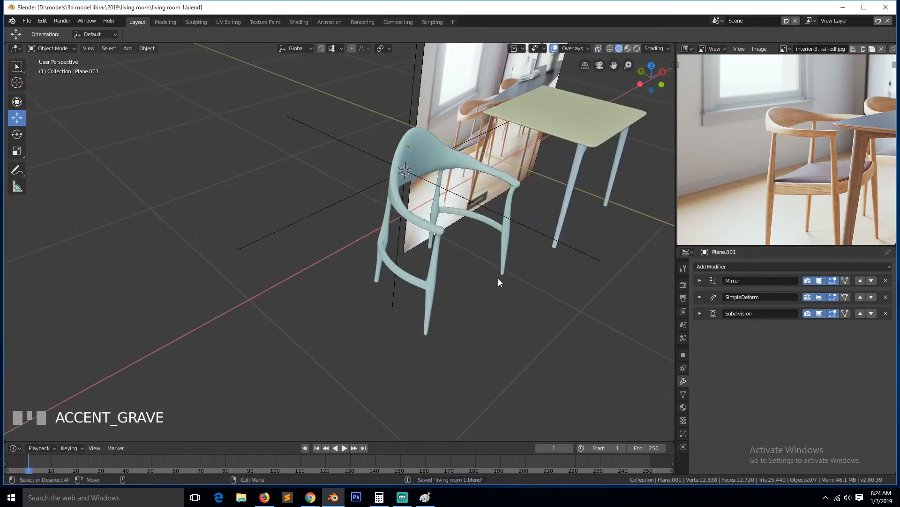
Enter Edit Mode with nothing selected, keep Solid shading, and hide the SimpleDeform modifier in the viewport.
{"action": "scroll", "coordinate": [472, 298], "scroll_direction": "up", "scroll_amount": 3}
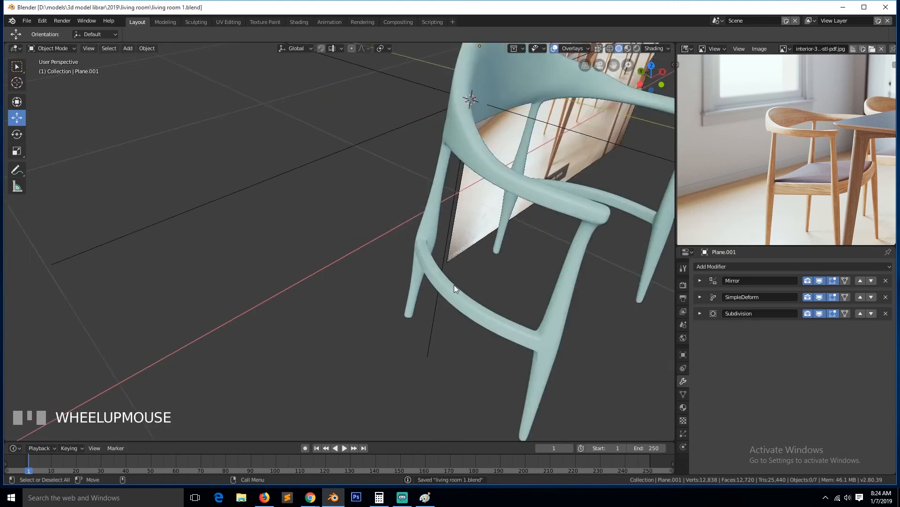
{"action": "key", "text": "grave"}
{"action": "middle_click_drag", "start_coordinate": [454, 285], "coordinate": [430, 278]}
{"action": "key", "text": "alt+a"}
{"action": "scroll", "coordinate": [430, 279], "scroll_direction": "up", "scroll_amount": 2}
{"action": "key", "text": "z"}
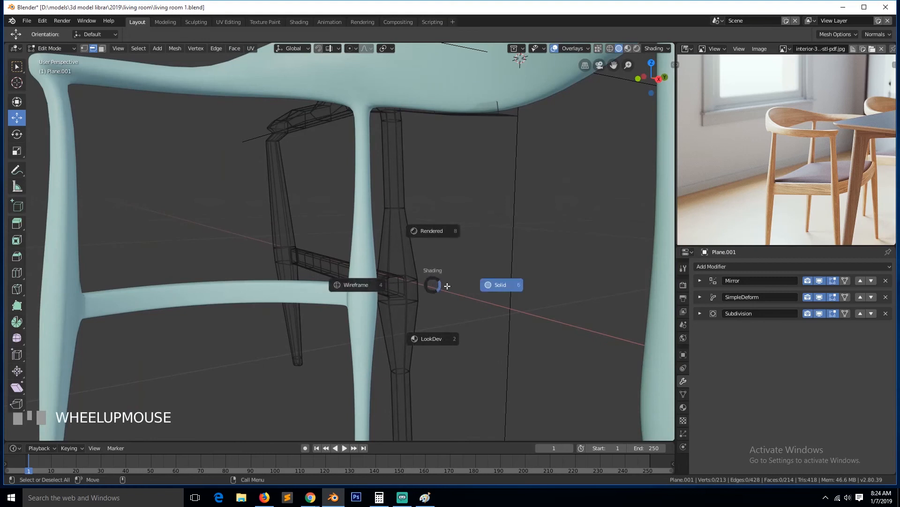
{"action": "key", "text": "z"}
{"action": "left_click", "coordinate": [519, 289]}
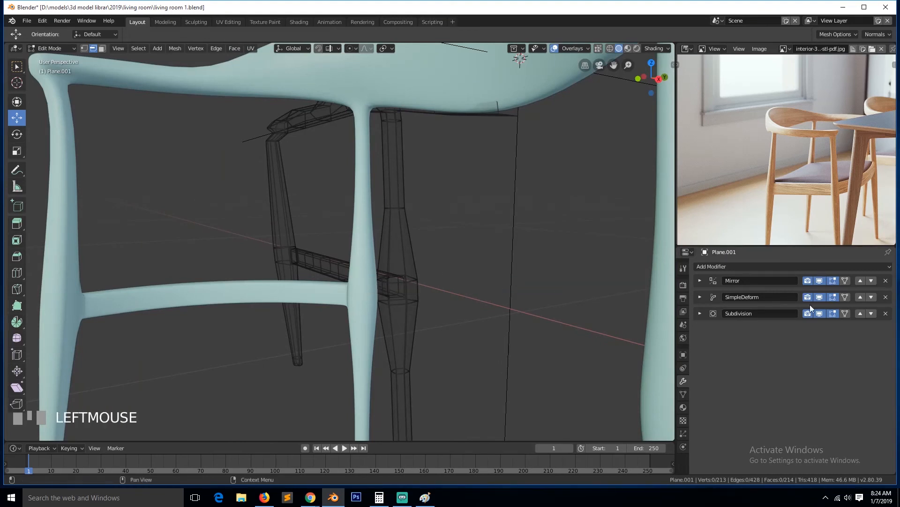
{"action": "left_click", "coordinate": [819, 297]}
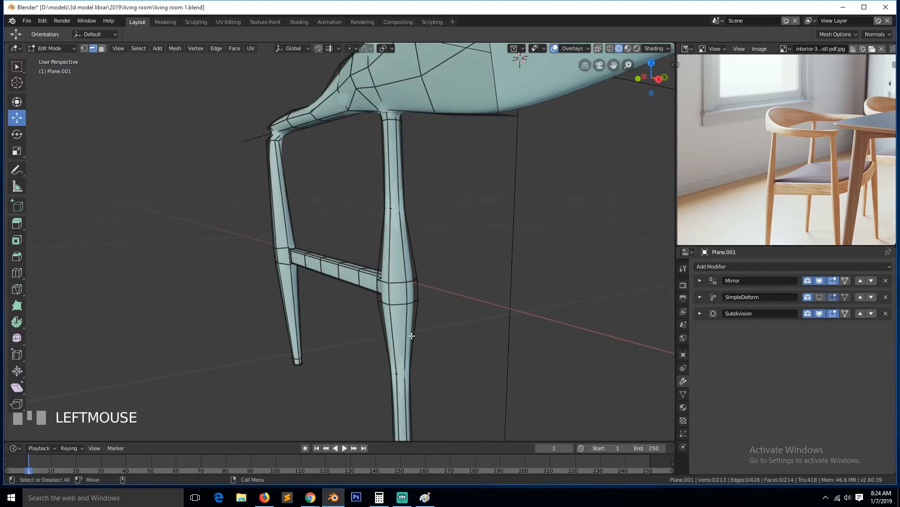
Extrude the back leg's inner band face along the X axis to the mirror centre to form the back rail.
{"action": "key", "text": "3"}
{"action": "left_click", "coordinate": [415, 295]}
{"action": "key", "text": "grave"}
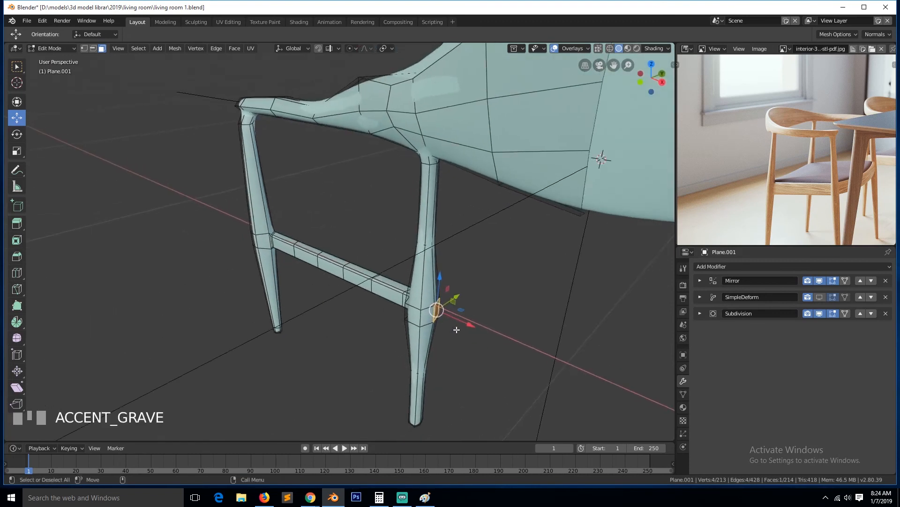
{"action": "scroll", "coordinate": [456, 330], "scroll_direction": "down", "scroll_amount": 2}
{"action": "key", "text": "e"}
{"action": "left_click_drag", "start_coordinate": [449, 310], "coordinate": [541, 360]}
{"action": "key", "text": "x"}
{"action": "left_click", "coordinate": [544, 365]}
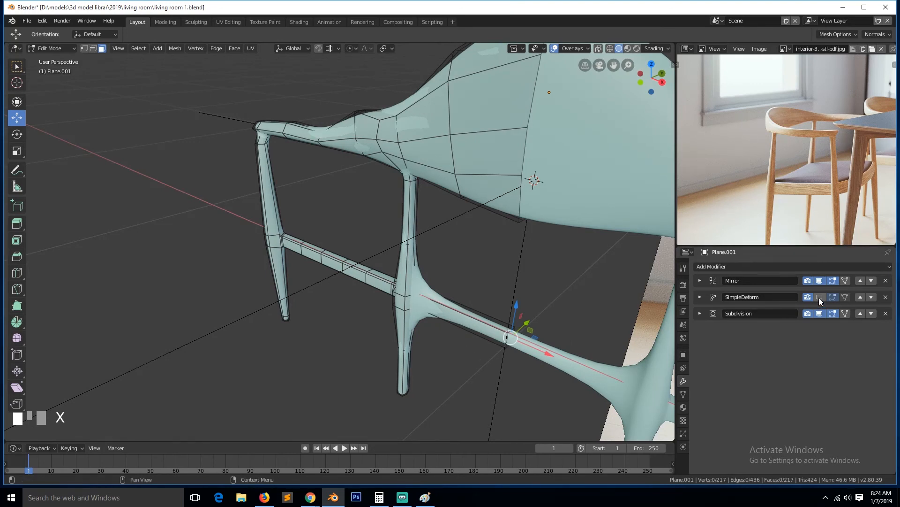
Hide the Subdivision modifier in the viewport and select the four lengthwise edges of the back rail.
{"action": "left_click", "coordinate": [820, 310]}
{"action": "key", "text": "grave"}
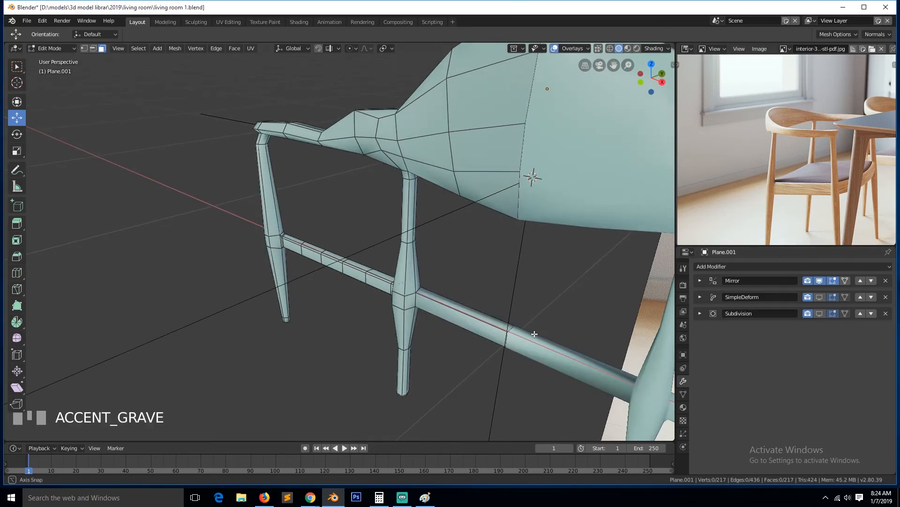
{"action": "left_click", "coordinate": [483, 331]}
{"action": "key", "text": "2"}
{"action": "left_click", "coordinate": [483, 335]}
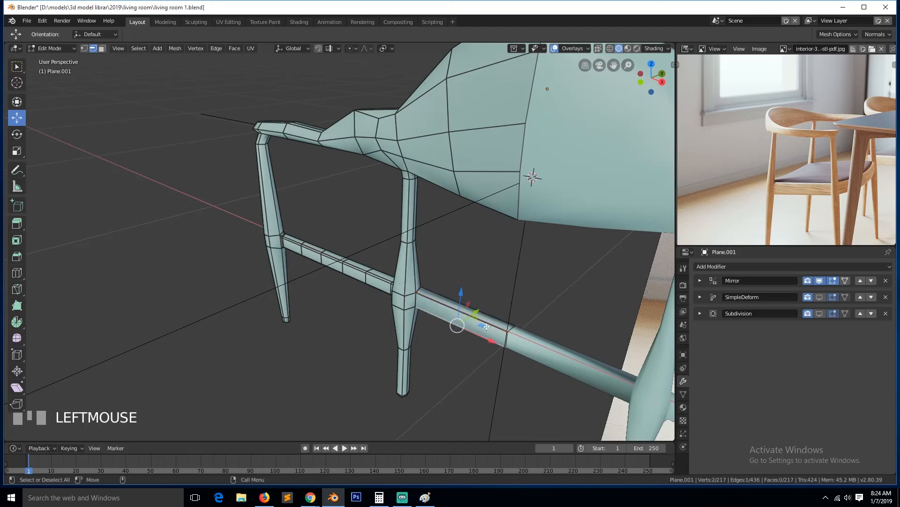
{"action": "left_click", "coordinate": [497, 319], "text": "shift"}
{"action": "left_click", "coordinate": [503, 317], "text": "shift"}
{"action": "key", "text": "grave"}
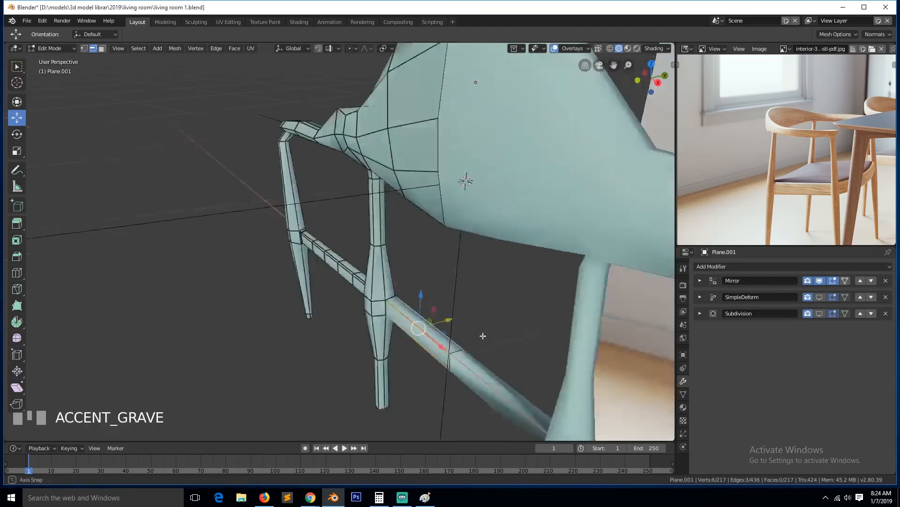
{"action": "left_click", "coordinate": [220, 249], "text": "shift"}
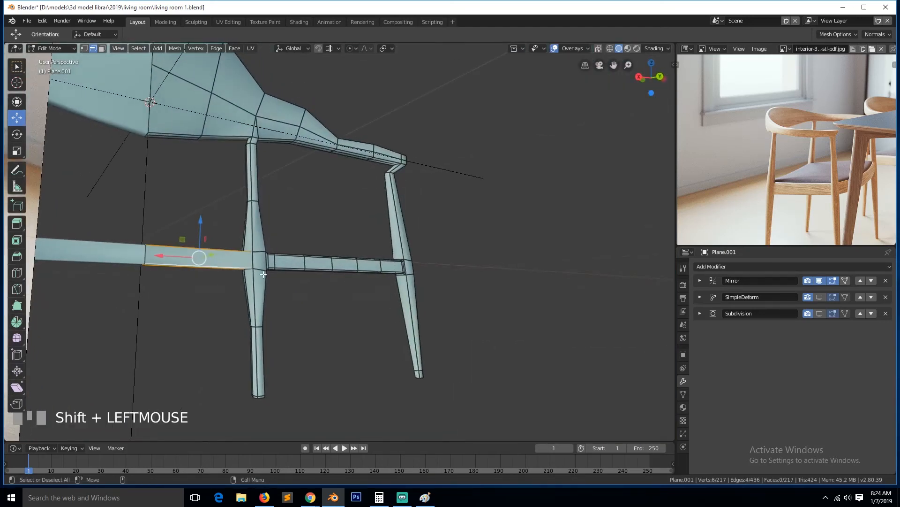
Add the four edges where the back rail joins the back leg, bevel the whole selection, and return to Object Mode.
{"action": "scroll", "coordinate": [221, 251], "scroll_direction": "up", "scroll_amount": 2}
{"action": "left_click", "coordinate": [177, 280], "text": "alt+shift"}
{"action": "key", "text": "grave"}
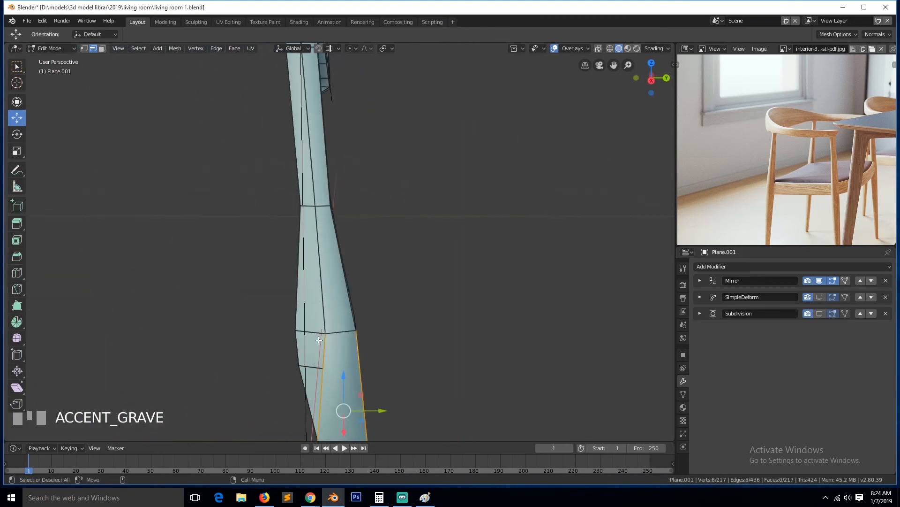
{"action": "left_click", "coordinate": [345, 332], "text": "alt+shift"}
{"action": "key", "text": "z"}
{"action": "key", "text": "grave"}
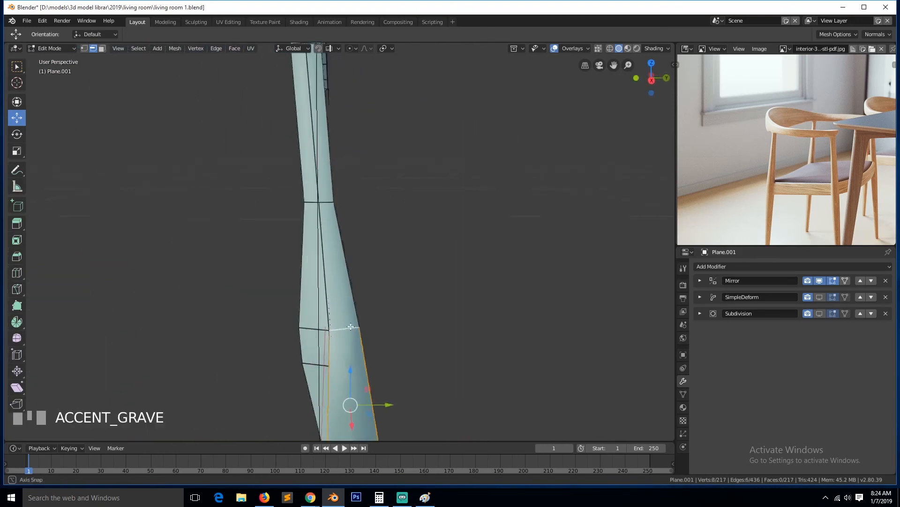
{"action": "left_click", "coordinate": [425, 199], "text": "alt+shift"}
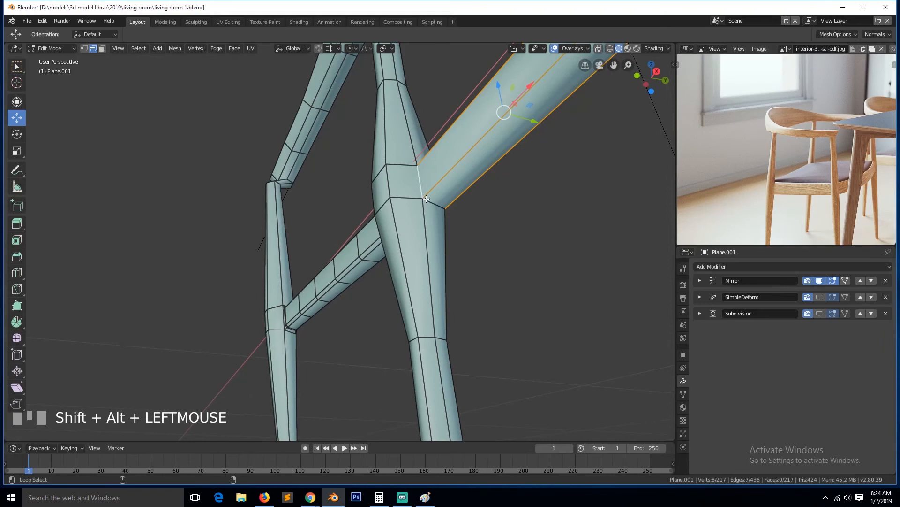
{"action": "left_click", "coordinate": [428, 207], "text": "alt+shift"}
{"action": "key", "text": "z"}
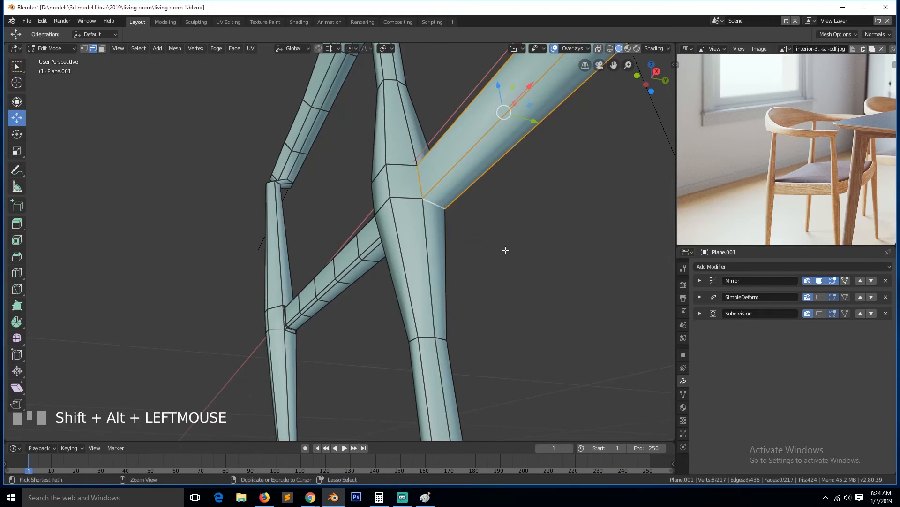
{"action": "key", "text": "ctrl+b"}
{"action": "left_click", "coordinate": [521, 279]}
{"action": "key", "text": "Tab"}
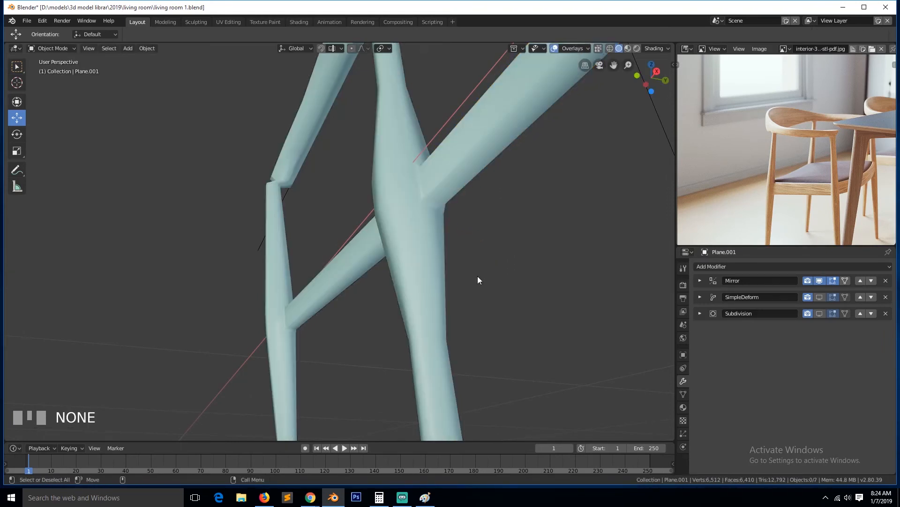
Show the SimpleDeform and Subdivision modifiers in the viewport and check the bent chair frame from the front.
{"action": "scroll", "coordinate": [399, 279], "scroll_direction": "down", "scroll_amount": 3}
{"action": "key", "text": "grave"}
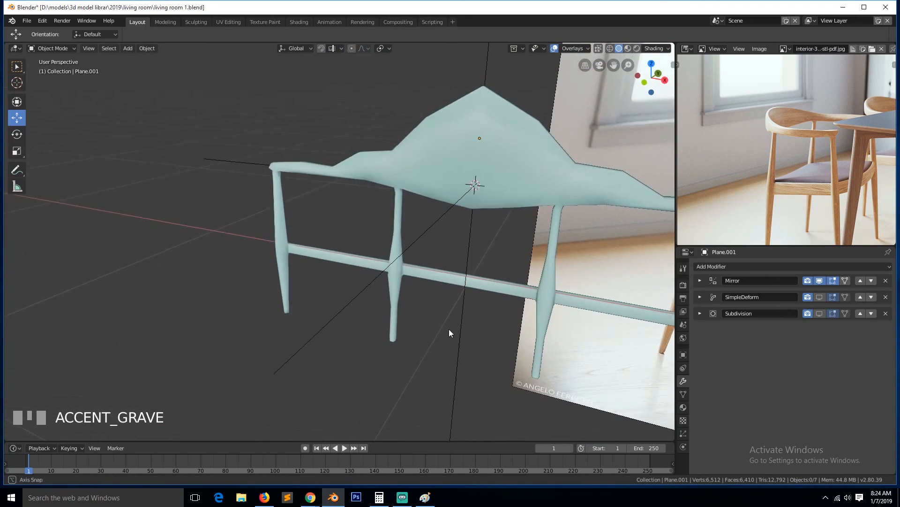
{"action": "left_click", "coordinate": [819, 297]}
{"action": "left_click", "coordinate": [820, 313]}
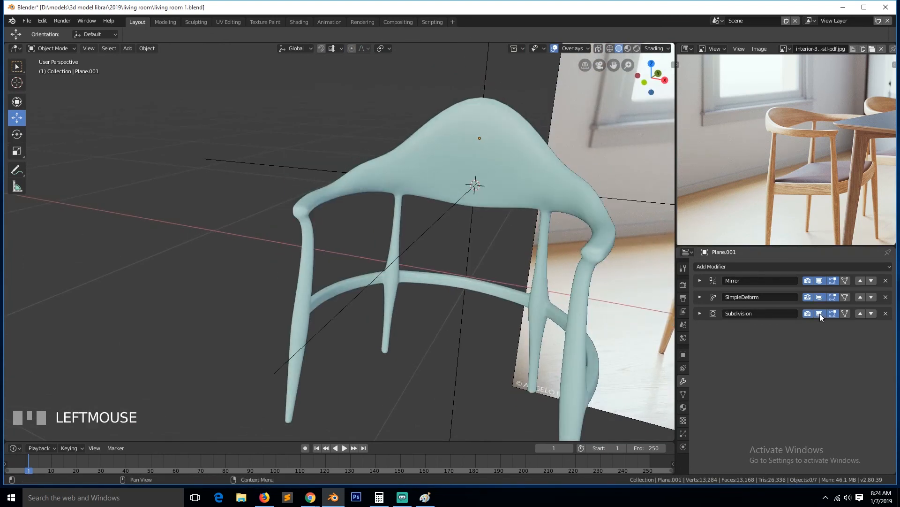
{"action": "key", "text": "grave"}
{"action": "middle_click_drag", "start_coordinate": [355, 274], "coordinate": [586, 225]}
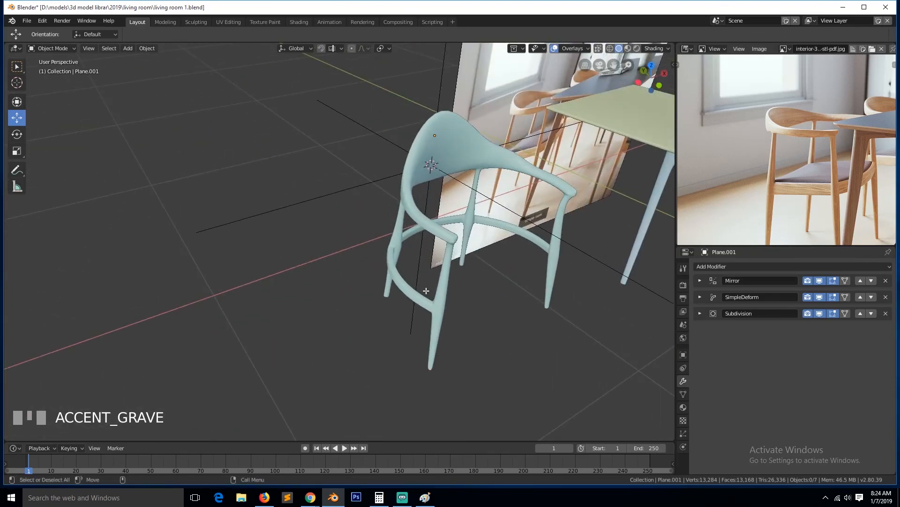
Enter Edit Mode, select the face ring at the middle of the side rail, and enable proportional editing.
{"action": "key", "text": "Tab"}
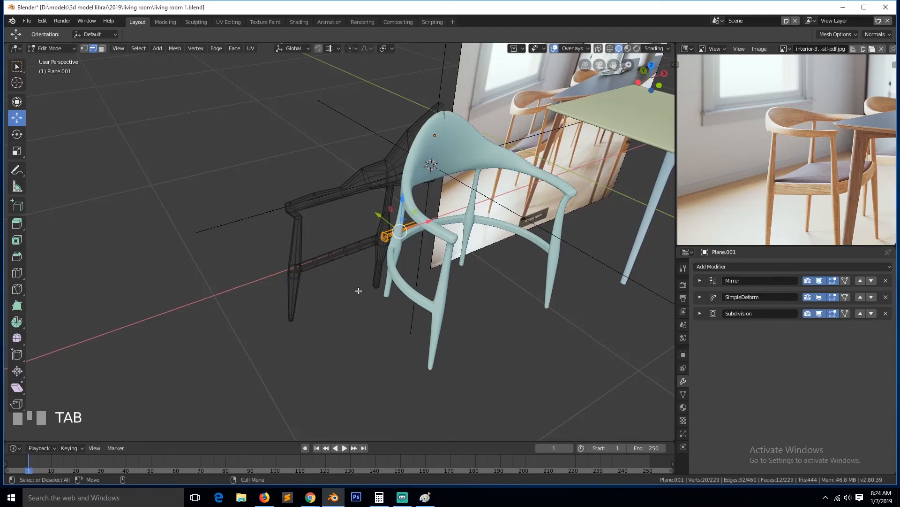
{"action": "scroll", "coordinate": [359, 291], "scroll_direction": "up", "scroll_amount": 3}
{"action": "left_click", "coordinate": [337, 261], "text": "alt"}
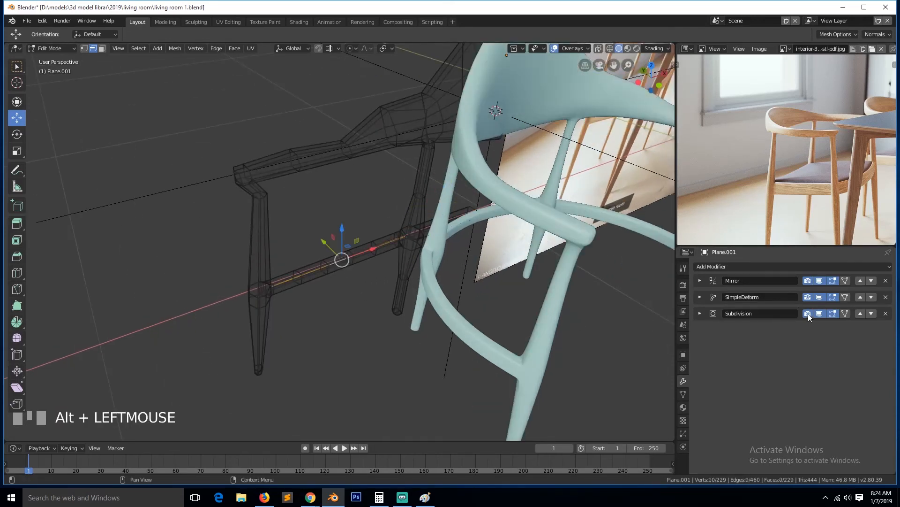
{"action": "key", "text": "alt+a"}
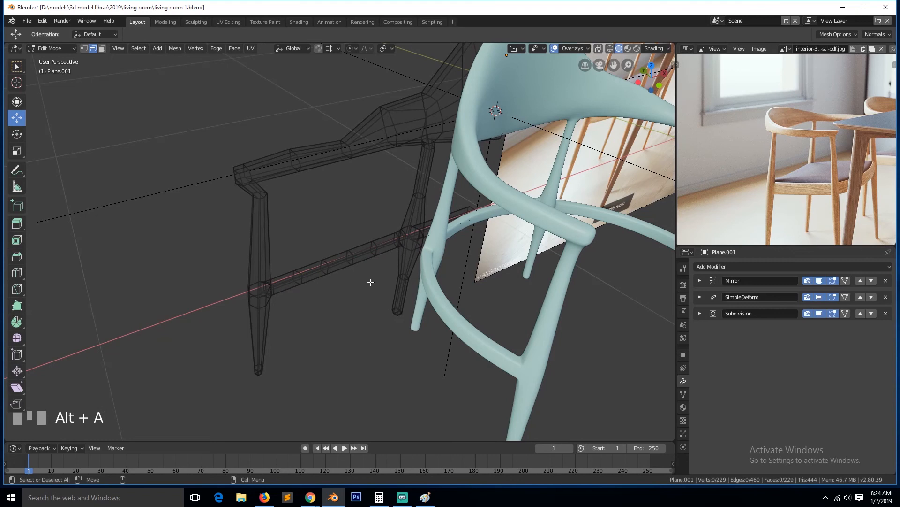
{"action": "left_click", "coordinate": [346, 268], "text": "alt"}
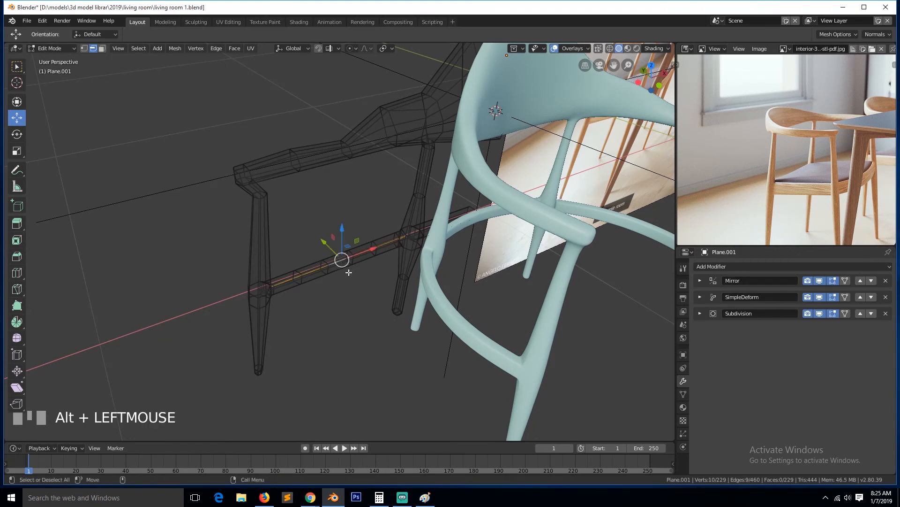
{"action": "key", "text": "3"}
{"action": "left_click", "coordinate": [335, 261], "text": "alt"}
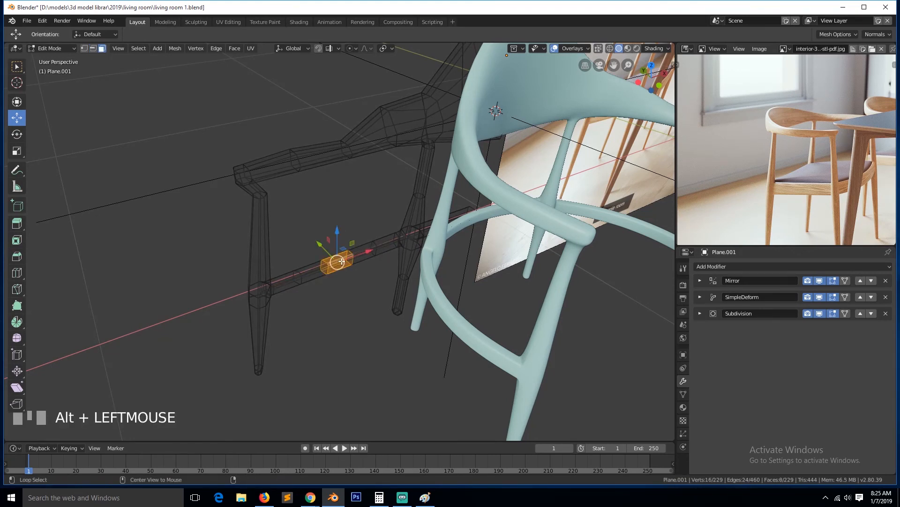
{"action": "key", "text": "o"}
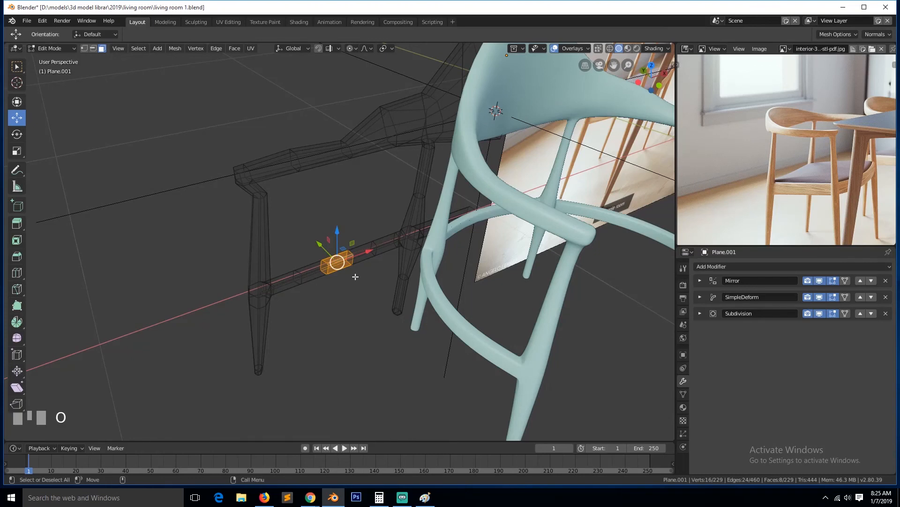
Delete the side rail's edge loop nearest the front leg.
{"action": "key", "text": "2"}
{"action": "left_click", "coordinate": [355, 259], "text": "alt"}
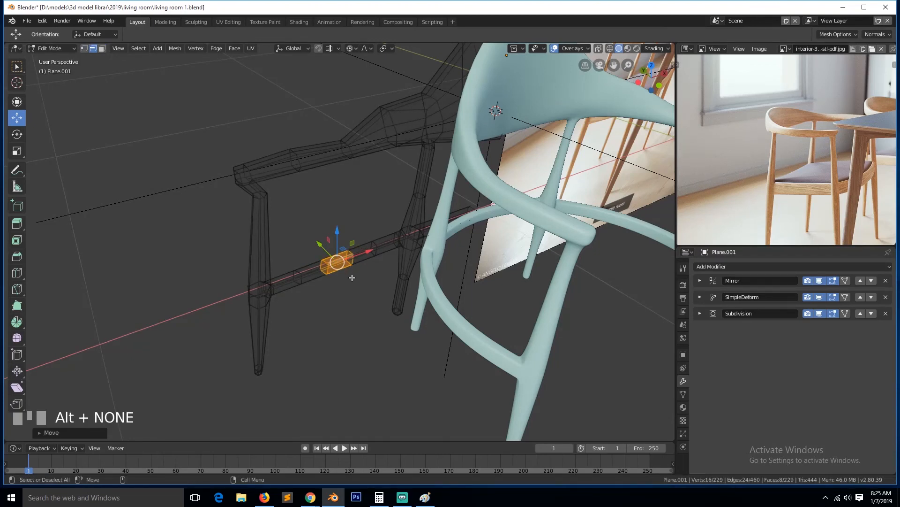
{"action": "key", "text": "1"}
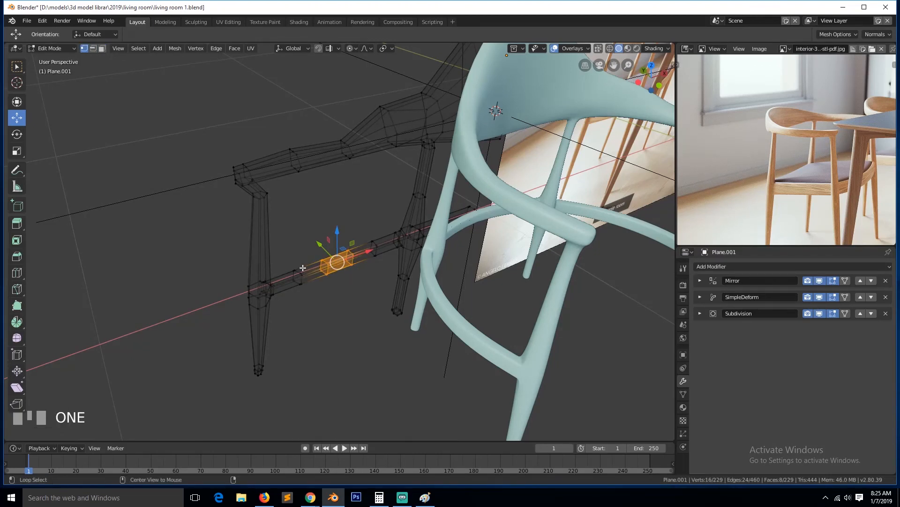
{"action": "left_click", "coordinate": [304, 278], "text": "alt"}
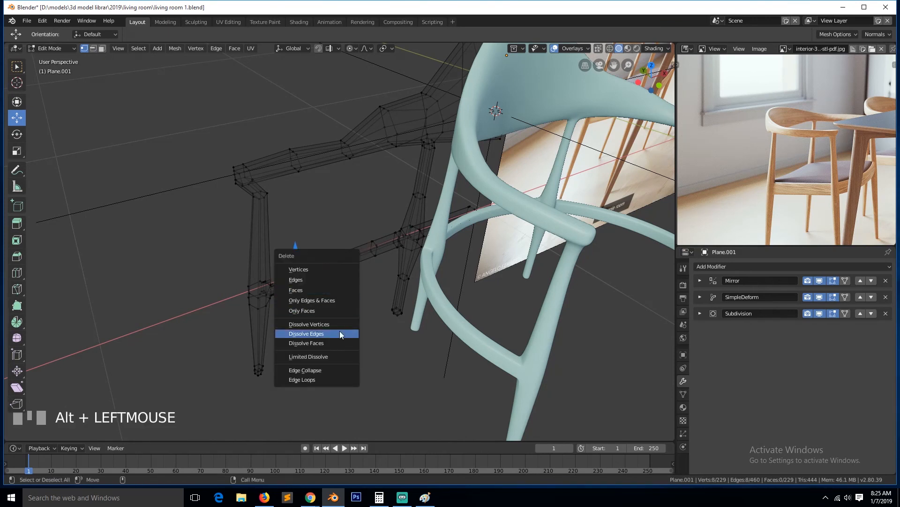
{"action": "left_click", "coordinate": [331, 380]}
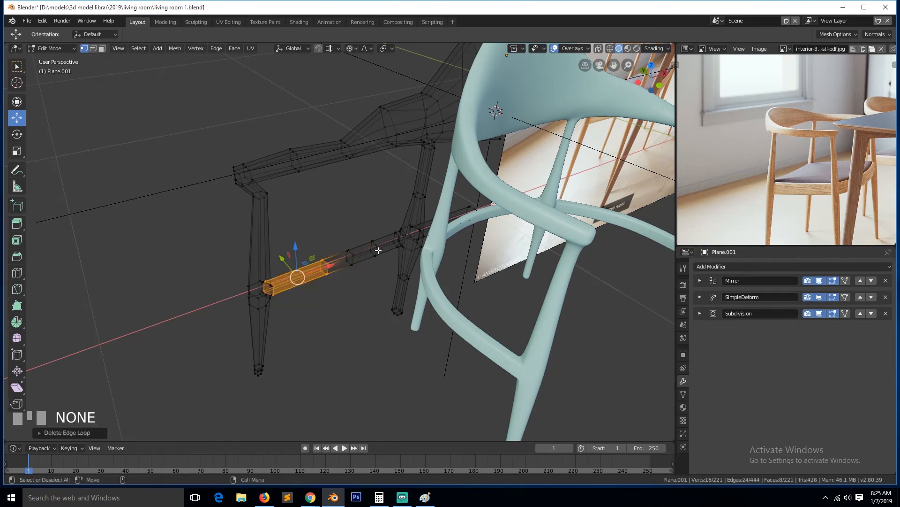
Delete the side rail's edge loop nearest the back leg.
{"action": "left_click", "coordinate": [379, 247], "text": "alt"}
{"action": "key", "text": "c"}
{"action": "key", "text": "Escape"}
{"action": "key", "text": "x"}
{"action": "left_click", "coordinate": [386, 281]}
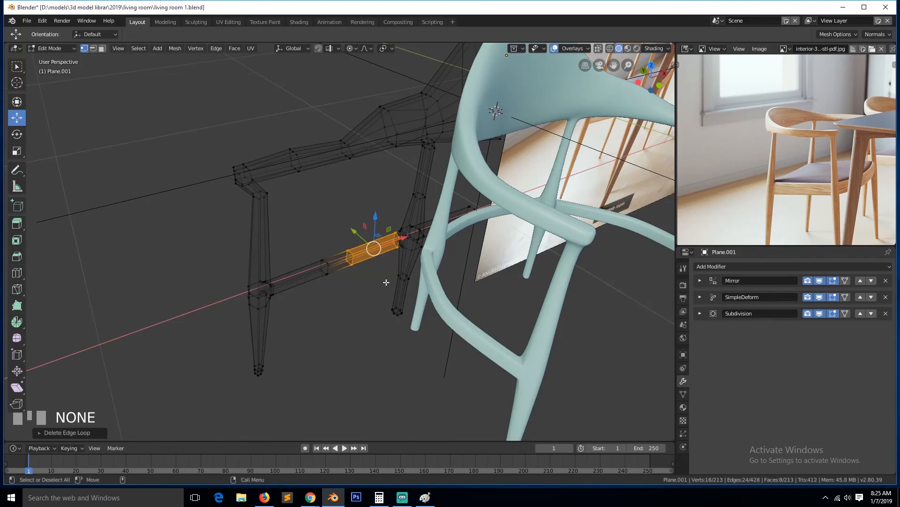
{"action": "key", "text": "3"}
{"action": "left_click", "coordinate": [347, 262], "text": "alt"}
{"action": "key", "text": "s"}
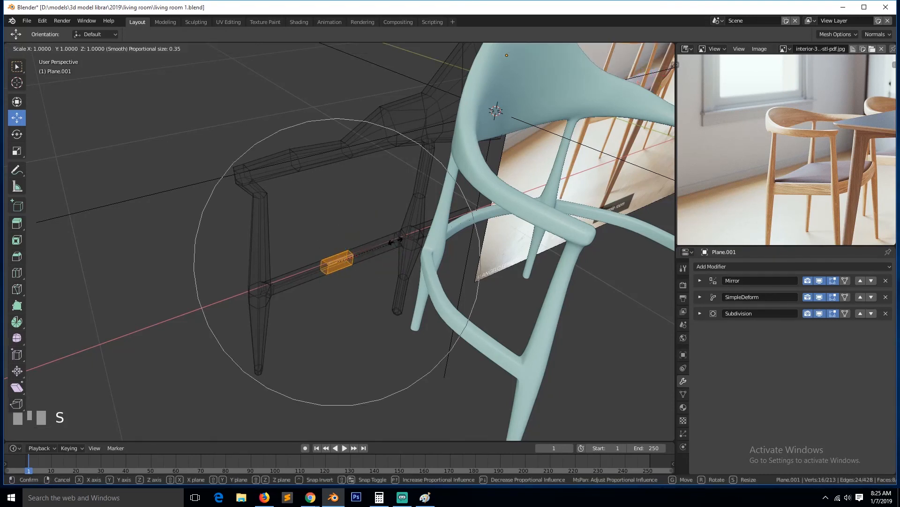
{"action": "right_click", "coordinate": [397, 244]}
{"action": "key", "text": "g"}
{"action": "right_click", "coordinate": [397, 243]}
{"action": "key", "text": "ctrl+z"}
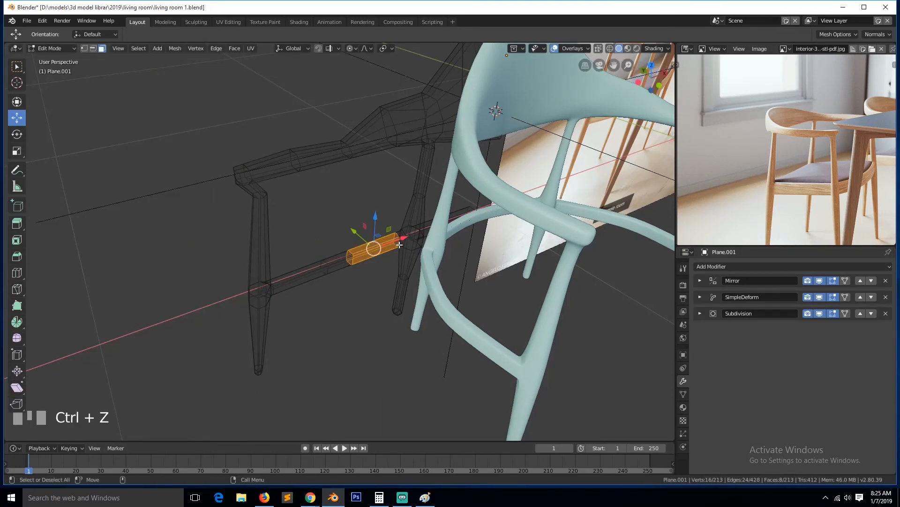
With Subdivision hidden in the viewport and proportional editing off, stretch the side rail's middle face ring along the X axis.
{"action": "left_click", "coordinate": [336, 261], "text": "alt"}
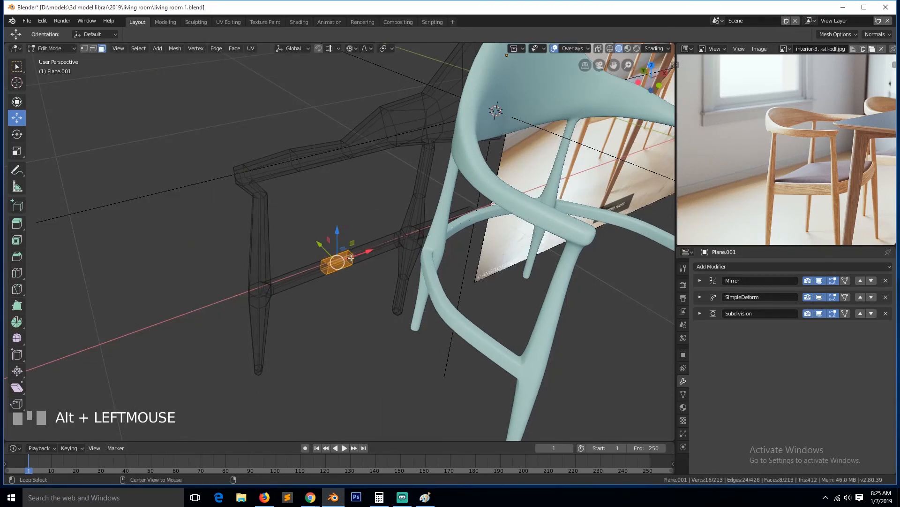
{"action": "left_click", "coordinate": [819, 313]}
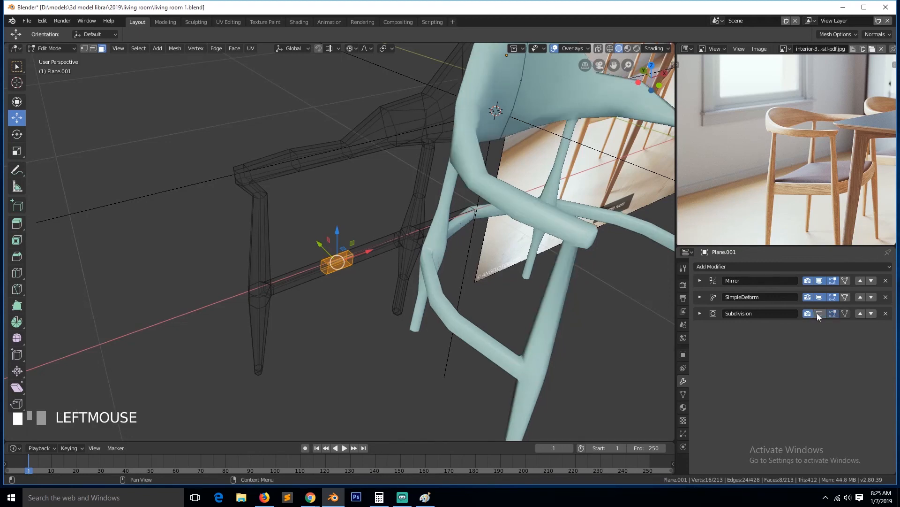
{"action": "key", "text": "s"}
{"action": "right_click", "coordinate": [451, 274]}
{"action": "key", "text": "o"}
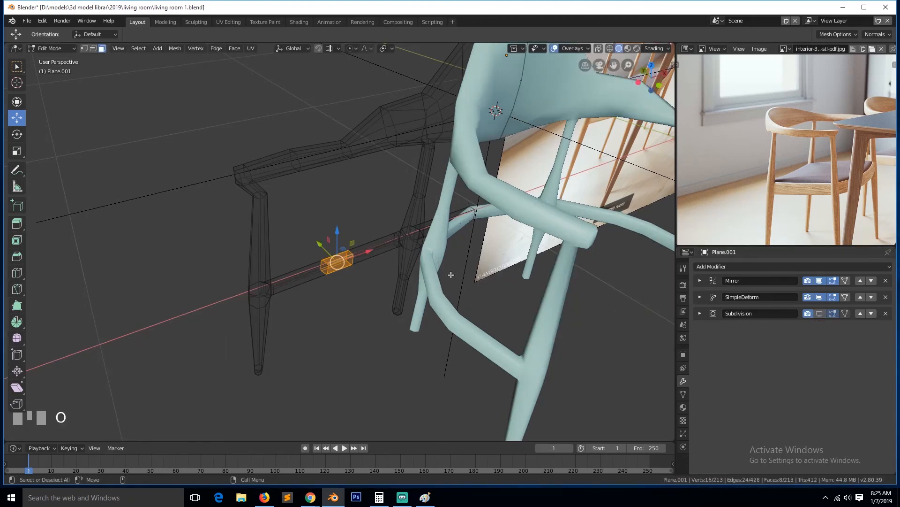
{"action": "key", "text": "s"}
{"action": "key", "text": "x"}
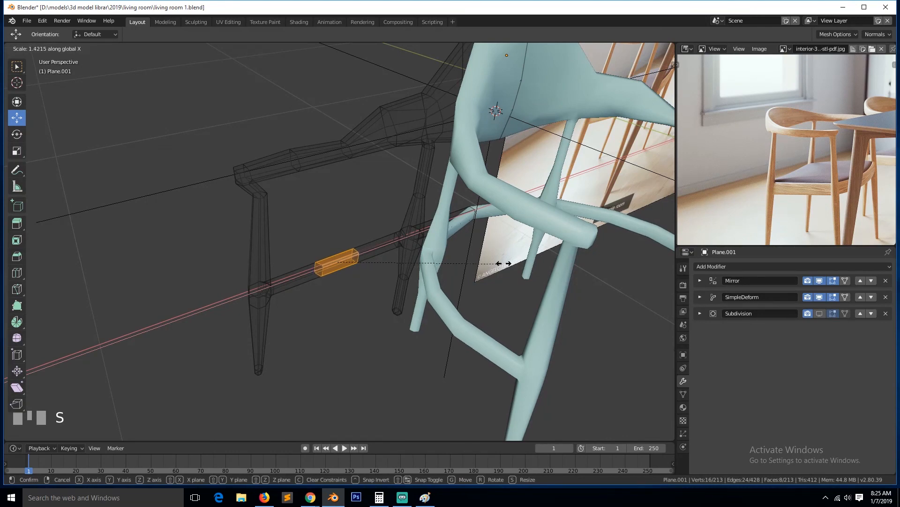
{"action": "left_click", "coordinate": [612, 241]}
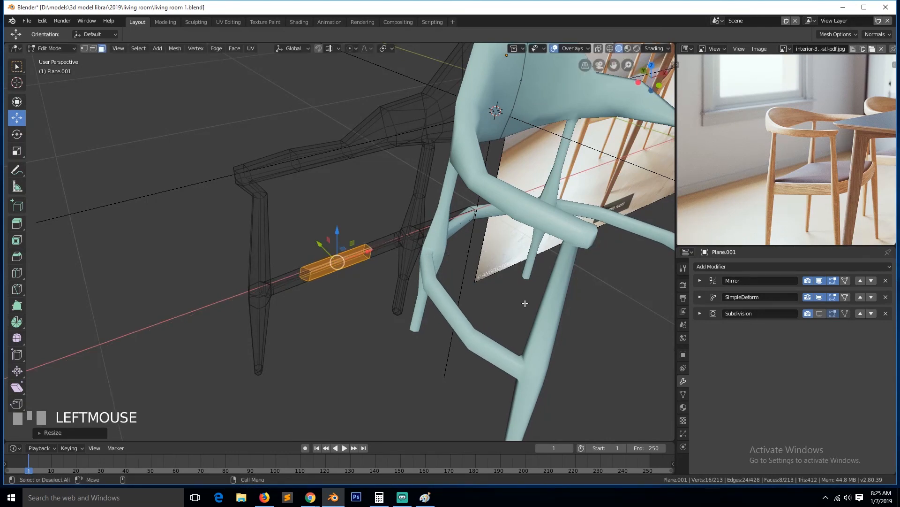
Move the side rail's middle section about -0.037 m along the Y axis to reshape the rail's curve.
{"action": "key", "text": "g"}
{"action": "key", "text": "y"}
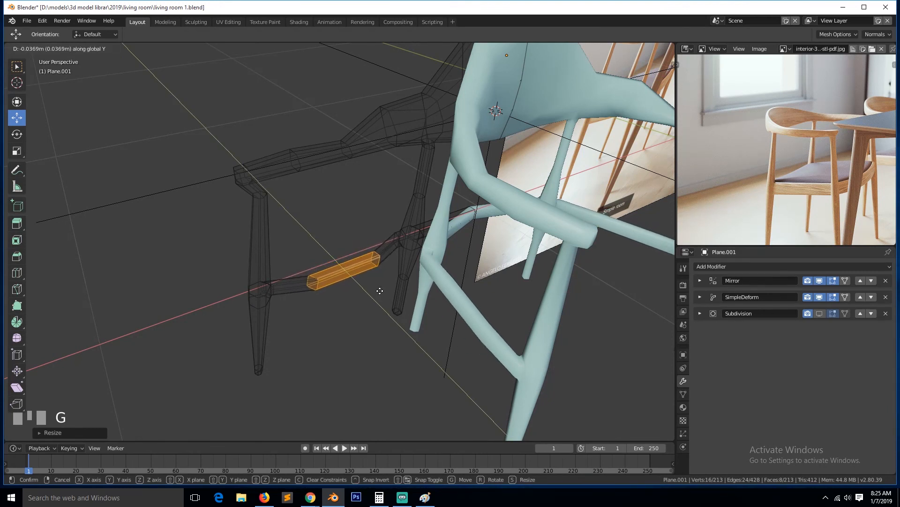
{"action": "left_click", "coordinate": [380, 291]}
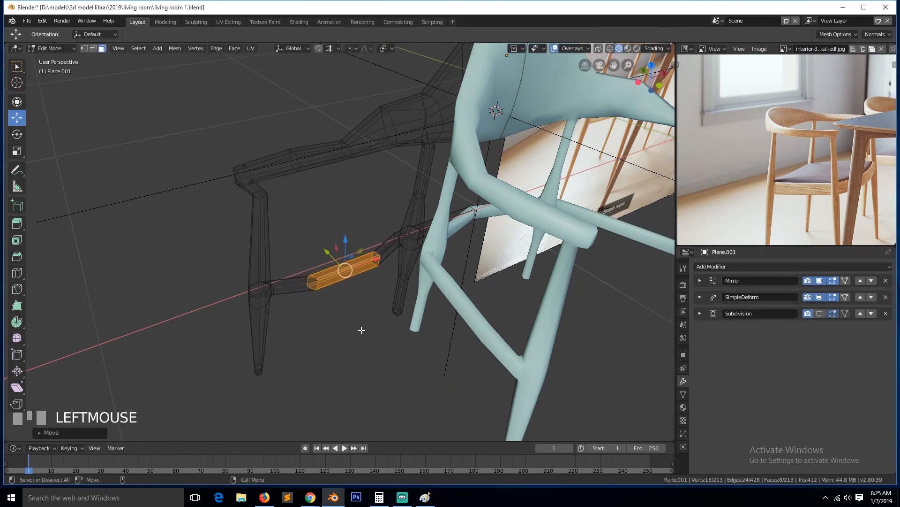
Return to Object Mode, show the Subdivision modifier in the viewport, and inspect the side rail's shape.
{"action": "key", "text": "Tab"}
{"action": "key", "text": "grave"}
{"action": "middle_click_drag", "start_coordinate": [495, 305], "coordinate": [756, 295]}
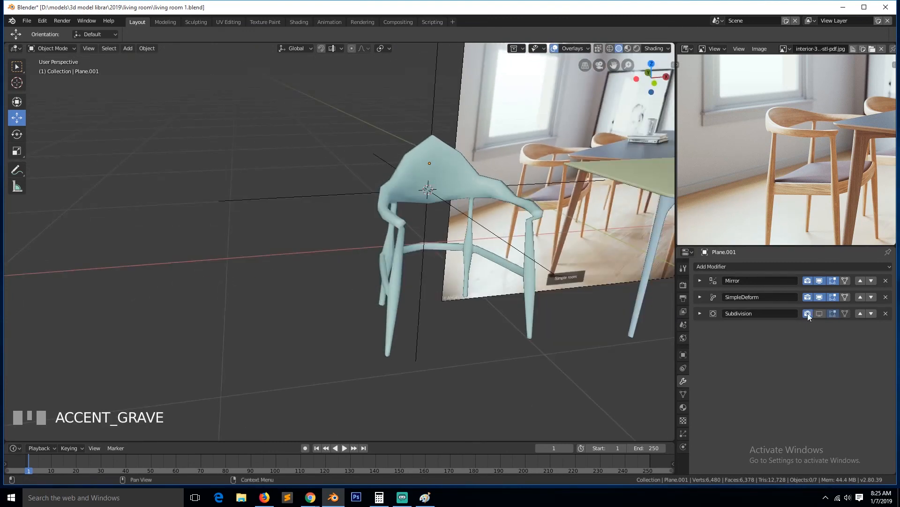
{"action": "left_click", "coordinate": [820, 313]}
{"action": "key", "text": "grave"}
{"action": "scroll", "coordinate": [426, 291], "scroll_direction": "up", "scroll_amount": 2}
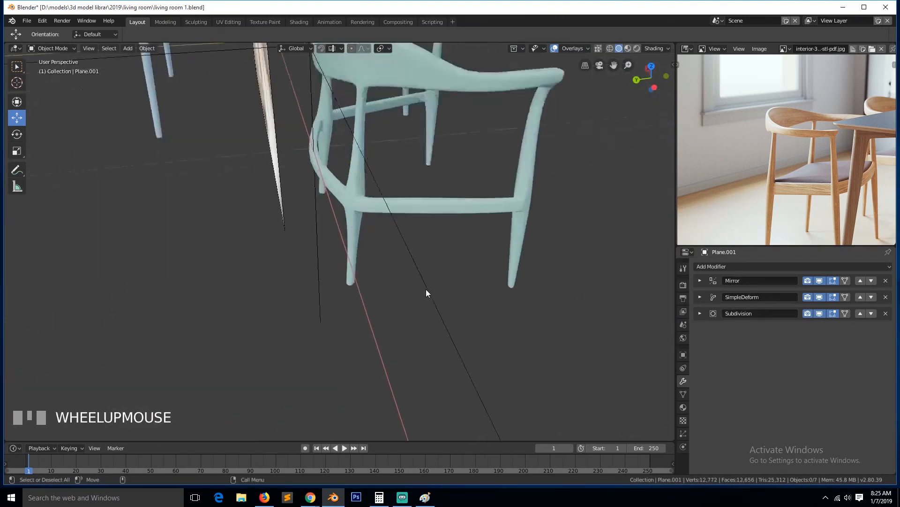
In Edit Mode with edge selection, select the side rail's edge loop next to the front leg from the top view.
{"action": "key", "text": "grave"}
{"action": "key", "text": "Tab"}
{"action": "key", "text": "grave"}
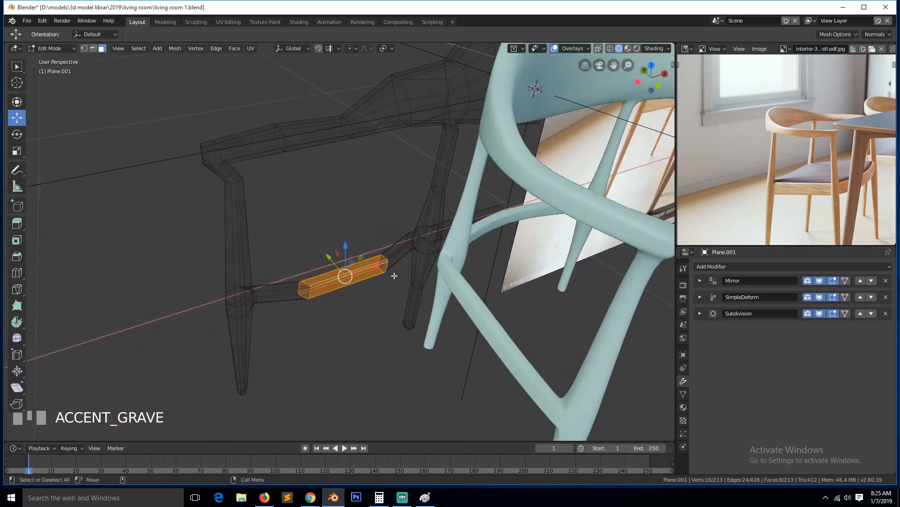
{"action": "key", "text": "KP_7"}
{"action": "scroll", "coordinate": [244, 269], "scroll_direction": "up", "scroll_amount": 3}
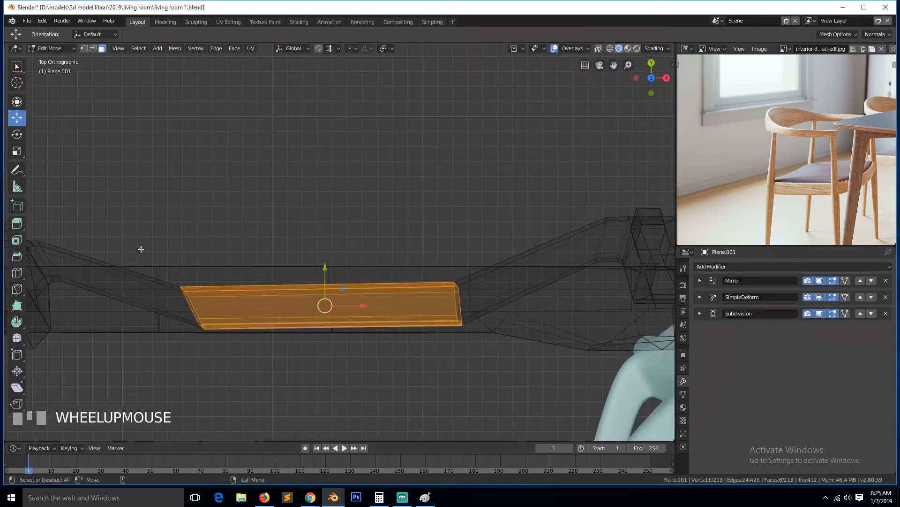
{"action": "key", "text": "2"}
{"action": "left_click", "coordinate": [50, 258], "text": "alt"}
{"action": "scroll", "coordinate": [388, 328], "scroll_direction": "down", "scroll_amount": 4}
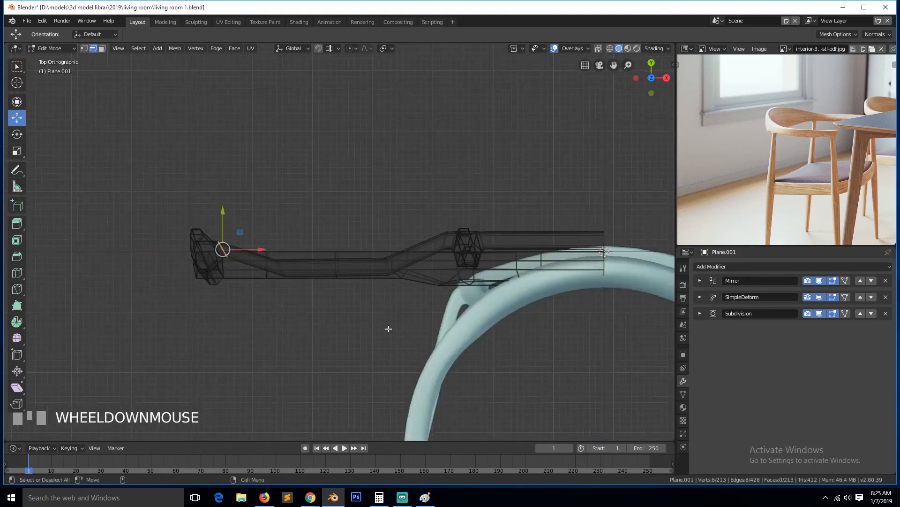
{"action": "scroll", "coordinate": [223, 238], "scroll_direction": "up", "scroll_amount": 2}
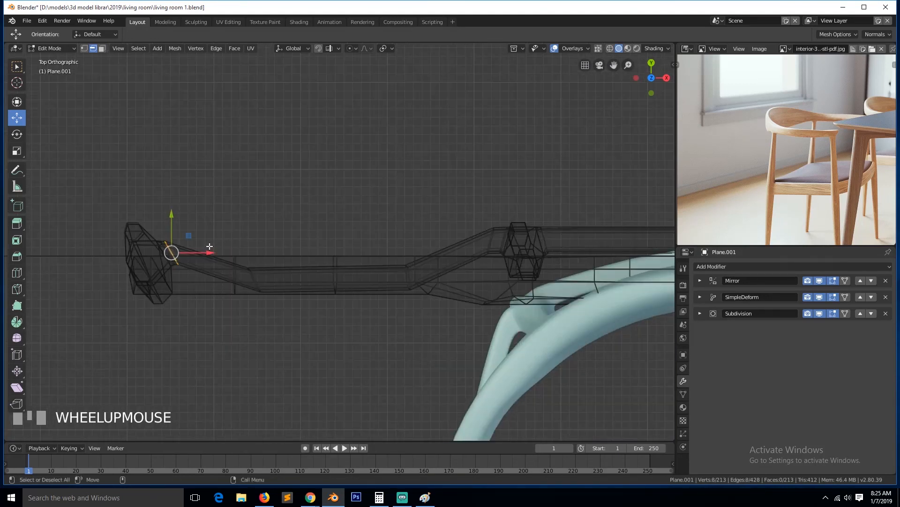
{"action": "key", "text": "g"}
{"action": "right_click", "coordinate": [220, 246]}
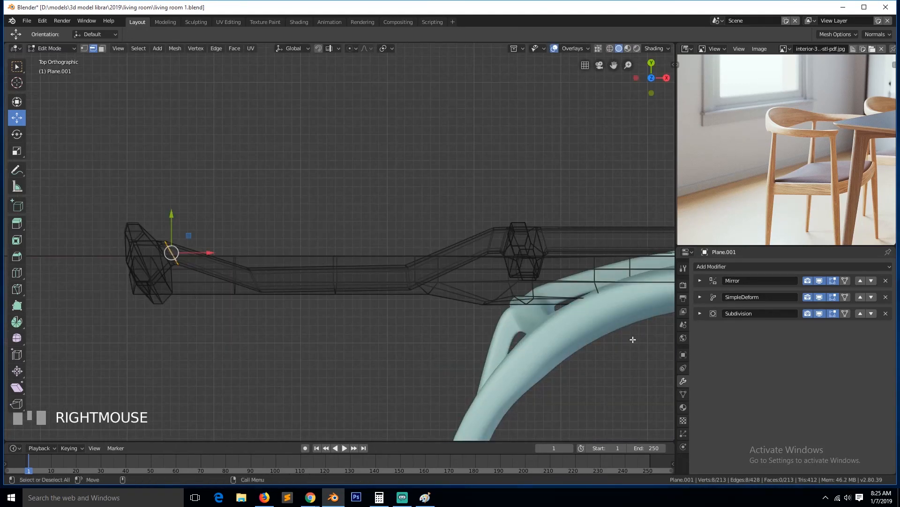
Hide Subdivision in the viewport and slide the front-leg end loop along the side rail towards its middle section.
{"action": "left_click", "coordinate": [819, 314]}
{"action": "key", "text": "g"}
{"action": "key", "text": "g"}
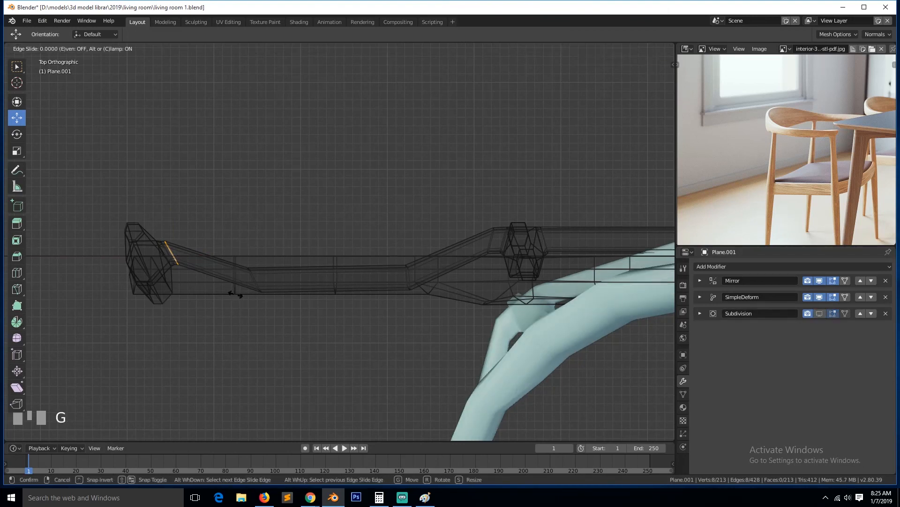
{"action": "right_click", "coordinate": [257, 304]}
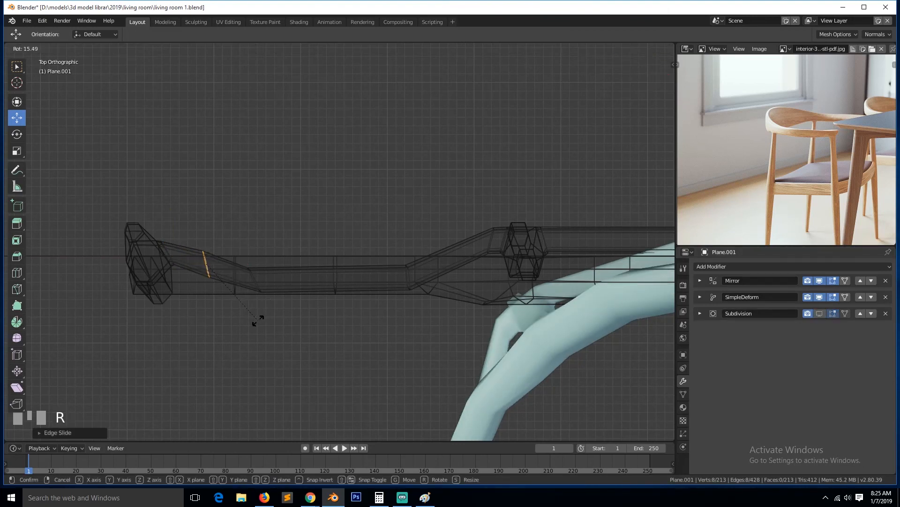
Try the Shear tool on the side rail's front edge loop, undo the shear and return to the selection tool.
{"action": "left_click", "coordinate": [17, 387]}
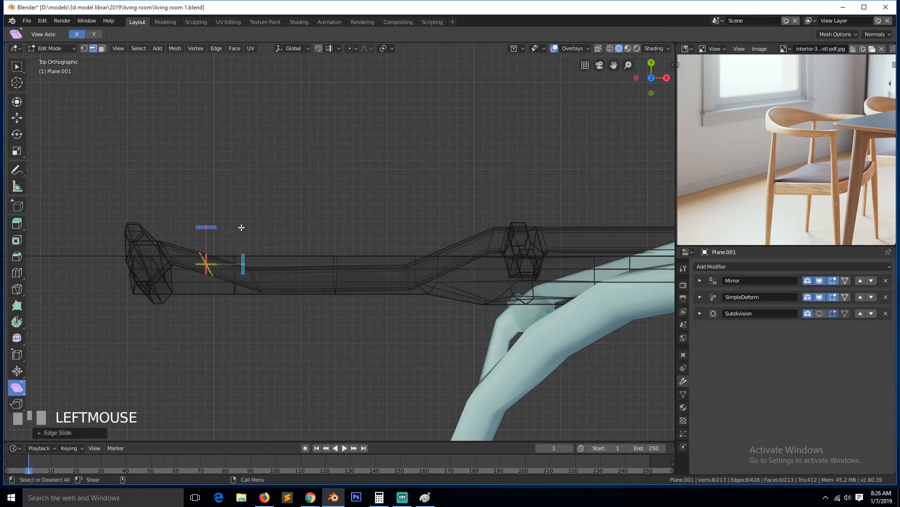
{"action": "left_click_drag", "start_coordinate": [212, 227], "coordinate": [352, 264]}
{"action": "key", "text": "ctrl+z"}
{"action": "key", "text": "w"}
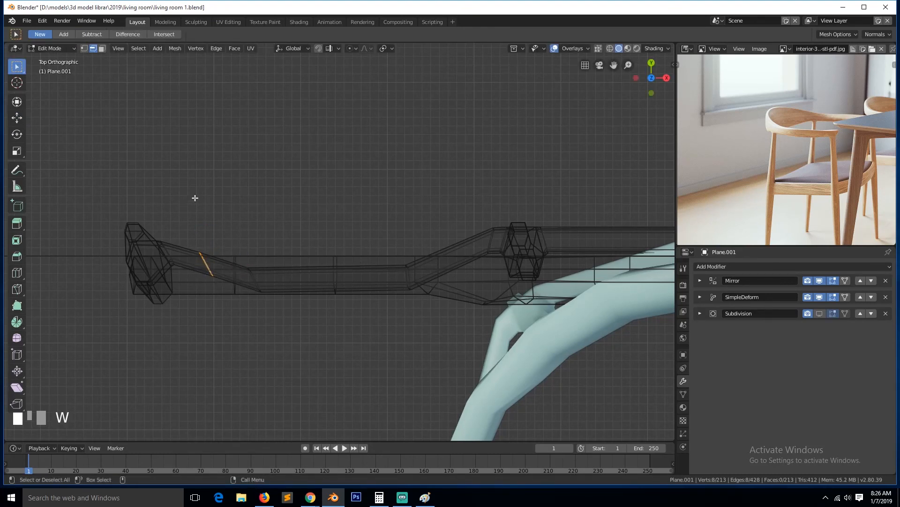
Slide the side rail's edge loop next to the back leg along the rail towards its middle section.
{"action": "scroll", "coordinate": [411, 268], "scroll_direction": "down", "scroll_amount": 2}
{"action": "scroll", "coordinate": [411, 268], "scroll_direction": "up", "scroll_amount": 1}
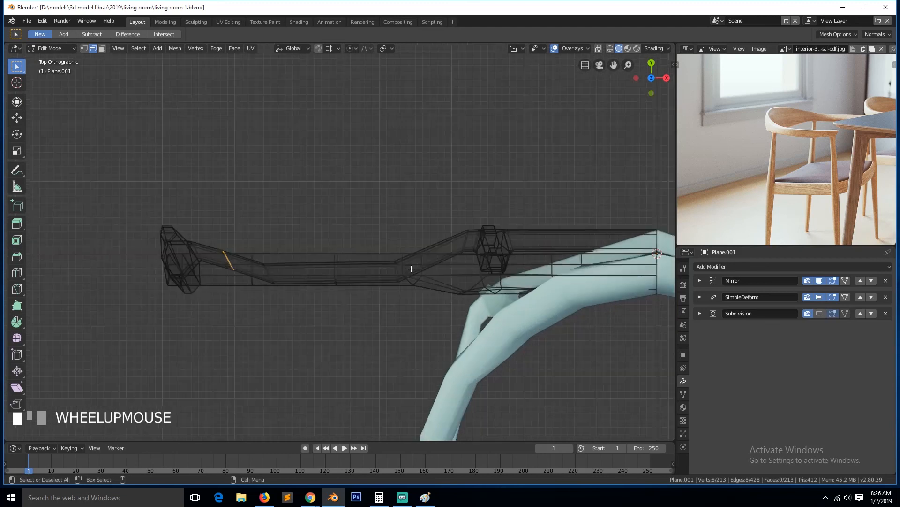
{"action": "left_click", "coordinate": [466, 243], "text": "alt"}
{"action": "key", "text": "g"}
{"action": "key", "text": "g"}
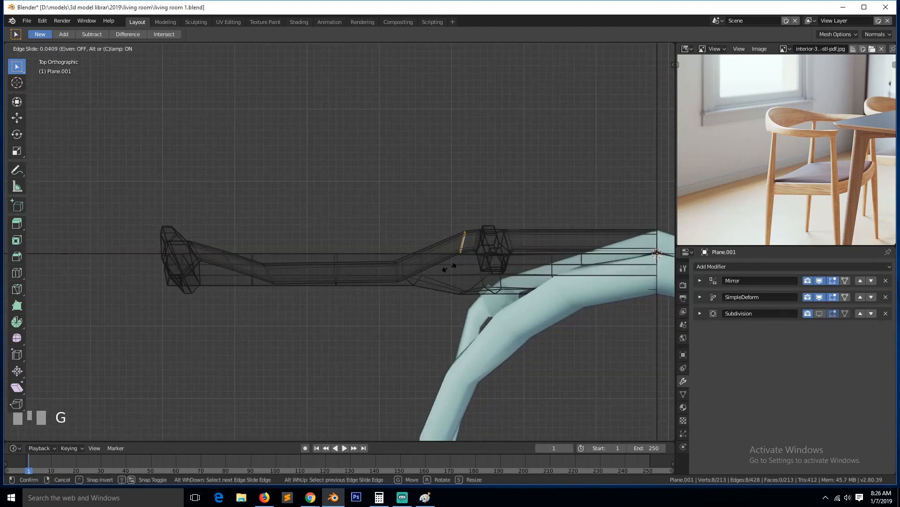
{"action": "left_click", "coordinate": [434, 272]}
Return to Object Mode, view the reshaped side rail in perspective and save the file.
{"action": "key", "text": "Tab"}
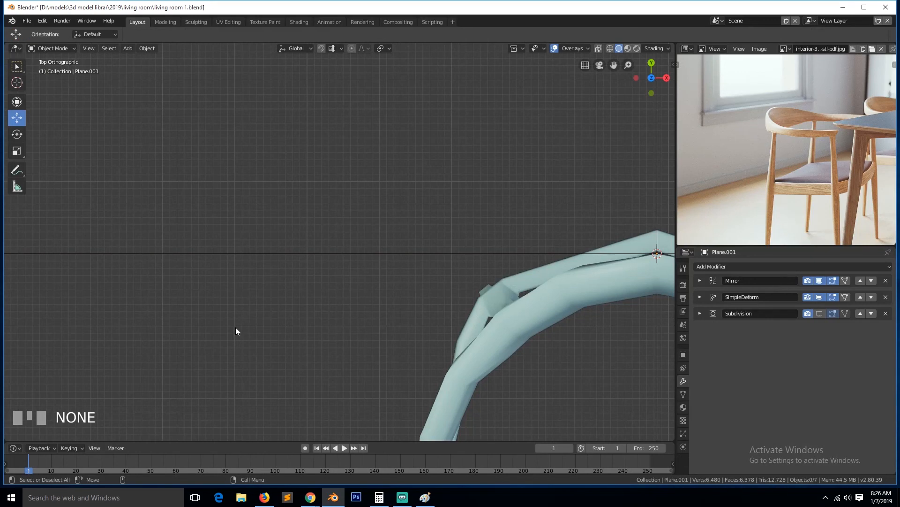
{"action": "middle_click_drag", "start_coordinate": [517, 308], "coordinate": [584, 250]}
{"action": "scroll", "coordinate": [584, 250], "scroll_direction": "down", "scroll_amount": 2}
{"action": "scroll", "coordinate": [584, 251], "scroll_direction": "down", "scroll_amount": 2}
{"action": "key", "text": "ctrl+s"}
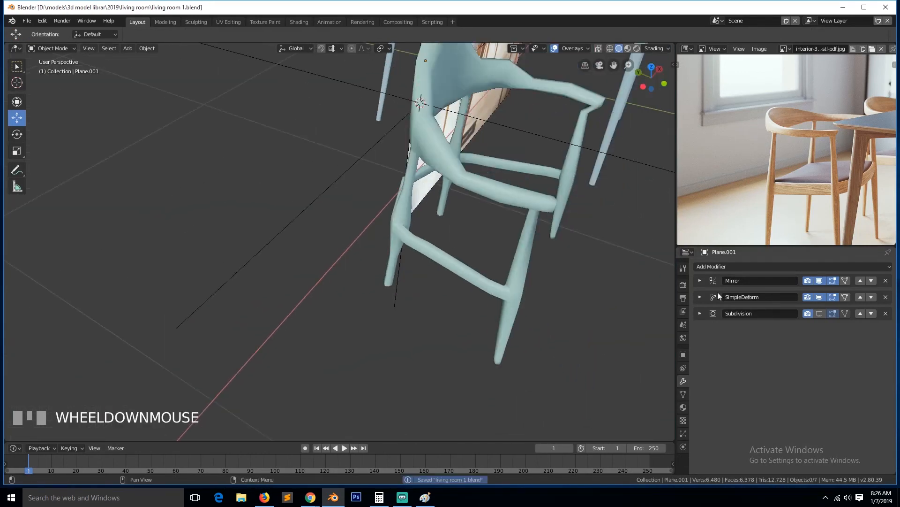
Show the Subdivision modifier in the viewport, check the whole smoothed chair from the front and save the file again.
{"action": "left_click", "coordinate": [820, 314]}
{"action": "scroll", "coordinate": [491, 321], "scroll_direction": "down", "scroll_amount": 2}
{"action": "key", "text": "grave"}
{"action": "middle_click_drag", "start_coordinate": [491, 320], "coordinate": [412, 280]}
{"action": "key", "text": "ctrl+s"}
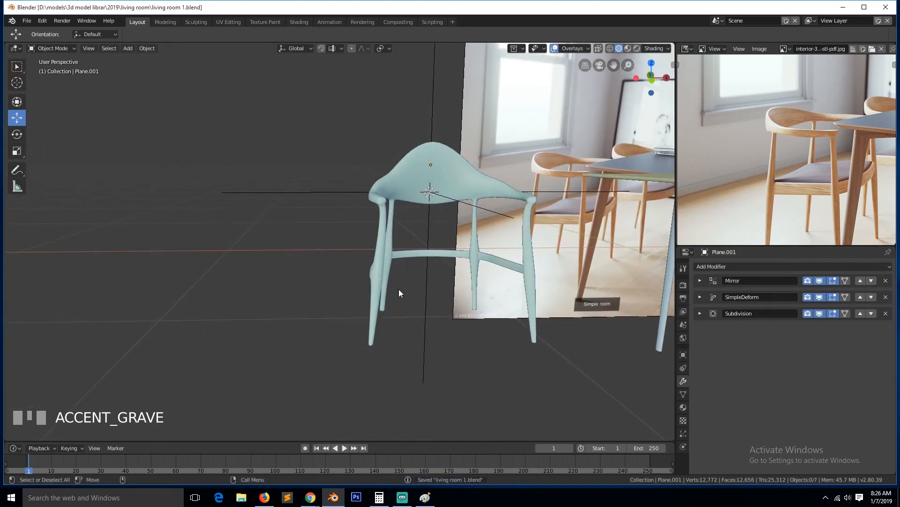